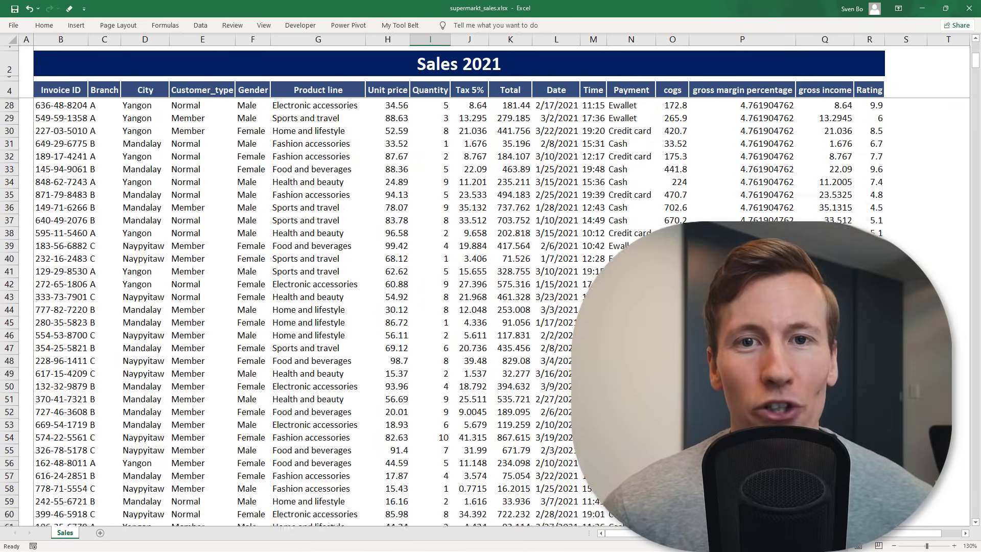
{"action": "scroll", "coordinate": [491, 306], "scroll_direction": "down", "scroll_amount": 3}
{"action": "scroll", "coordinate": [491, 307], "scroll_direction": "down", "scroll_amount": 3}
{"action": "scroll", "coordinate": [491, 307], "scroll_direction": "down", "scroll_amount": 3}
{"action": "scroll", "coordinate": [491, 307], "scroll_direction": "down", "scroll_amount": 3}
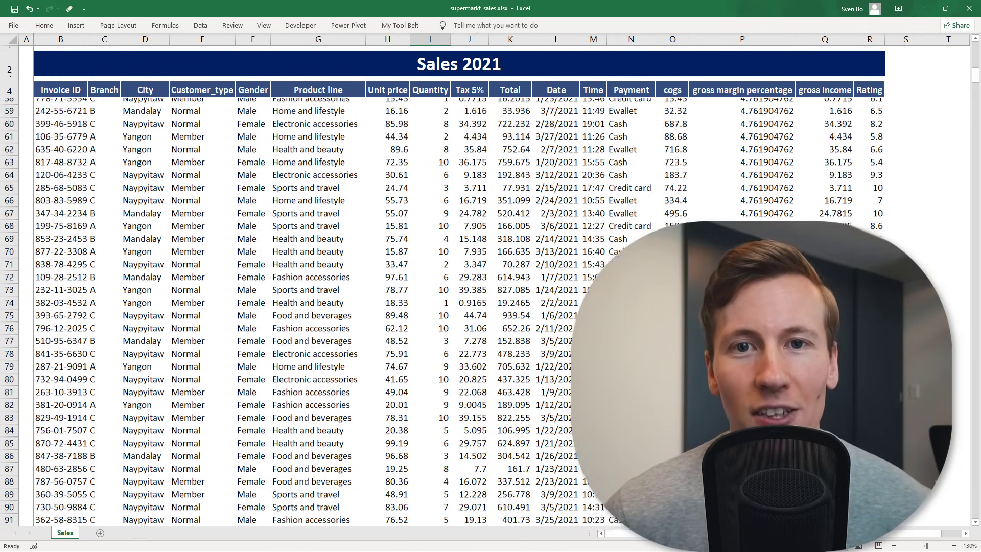
{"action": "scroll", "coordinate": [491, 307], "scroll_direction": "down", "scroll_amount": 3}
{"action": "scroll", "coordinate": [491, 307], "scroll_direction": "down", "scroll_amount": 3}
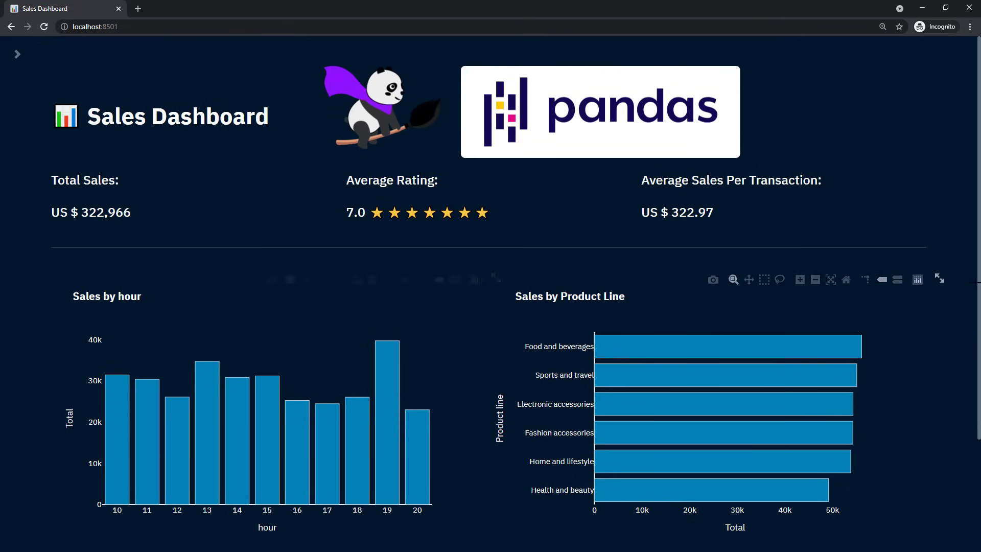
- Set the sidebar filters to all three cities, Normal customer type and Male gender, then hide the sidebar
{"action": "left_click", "coordinate": [18, 55]}
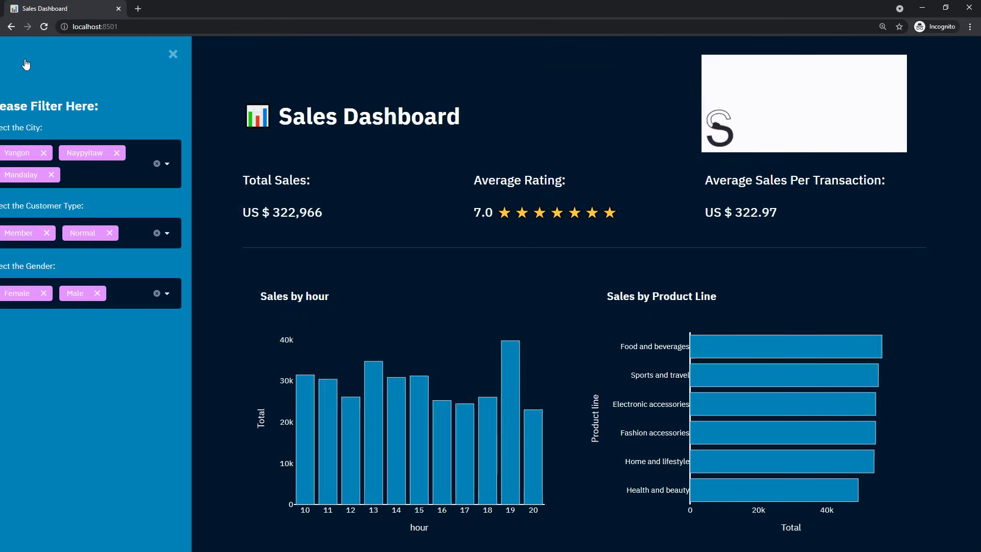
{"action": "left_click", "coordinate": [73, 176]}
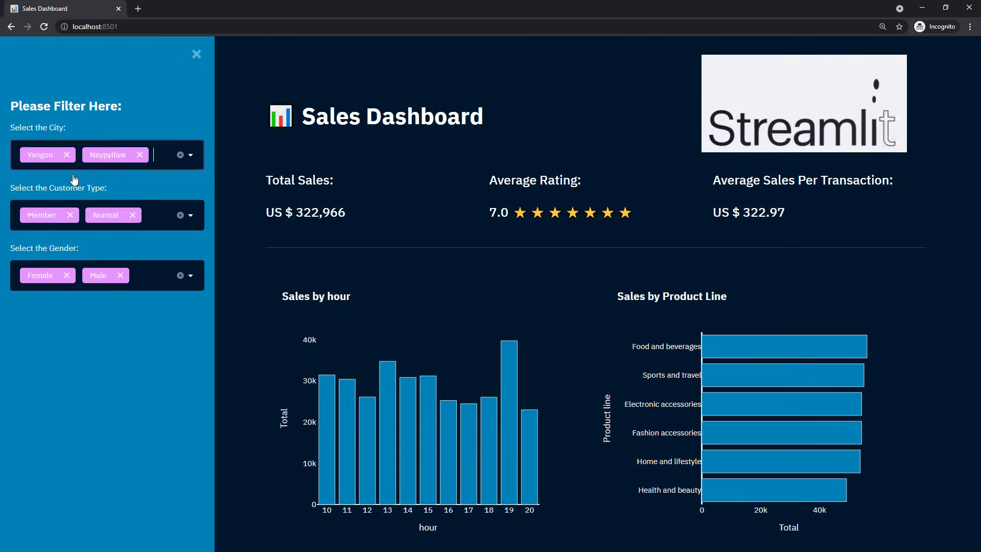
{"action": "left_click", "coordinate": [73, 214]}
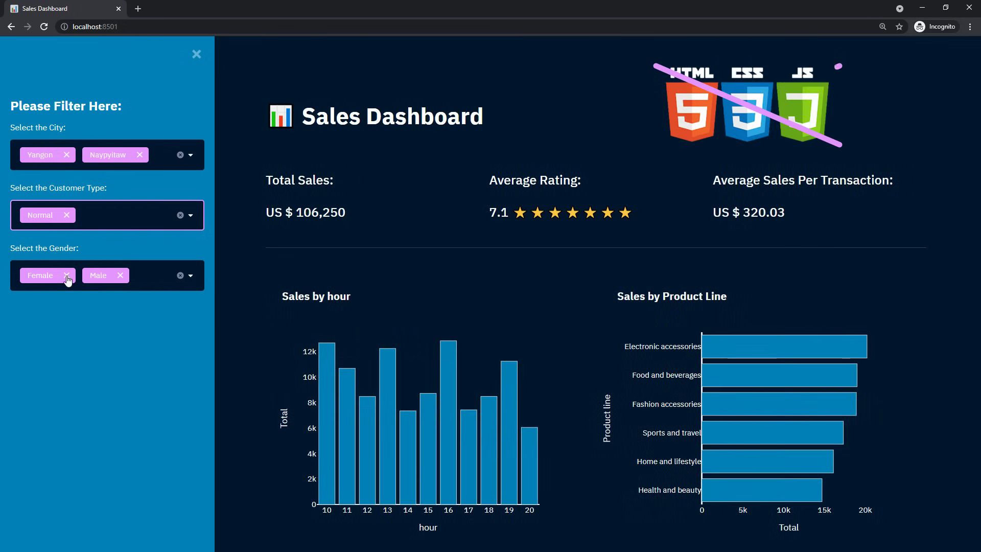
{"action": "left_click", "coordinate": [68, 275]}
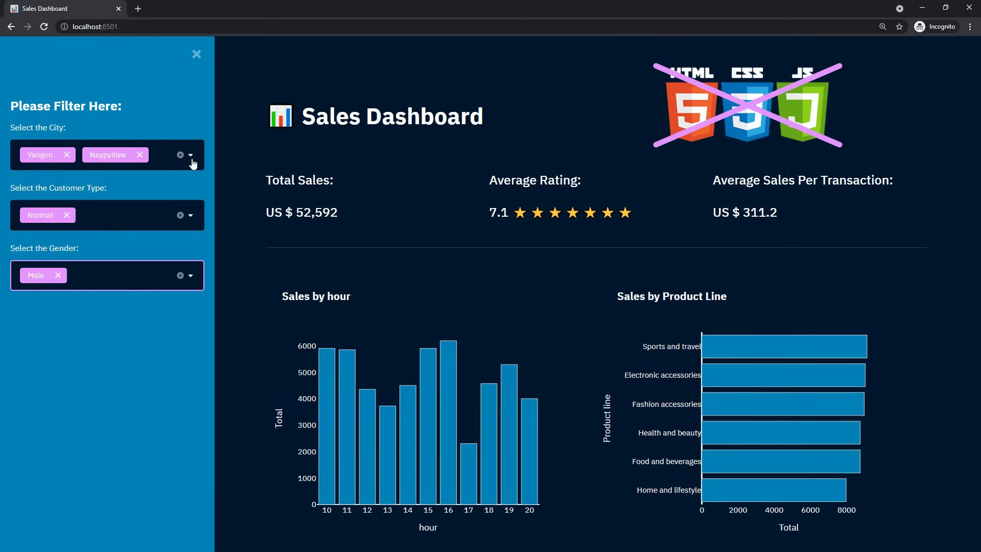
{"action": "left_click", "coordinate": [190, 155]}
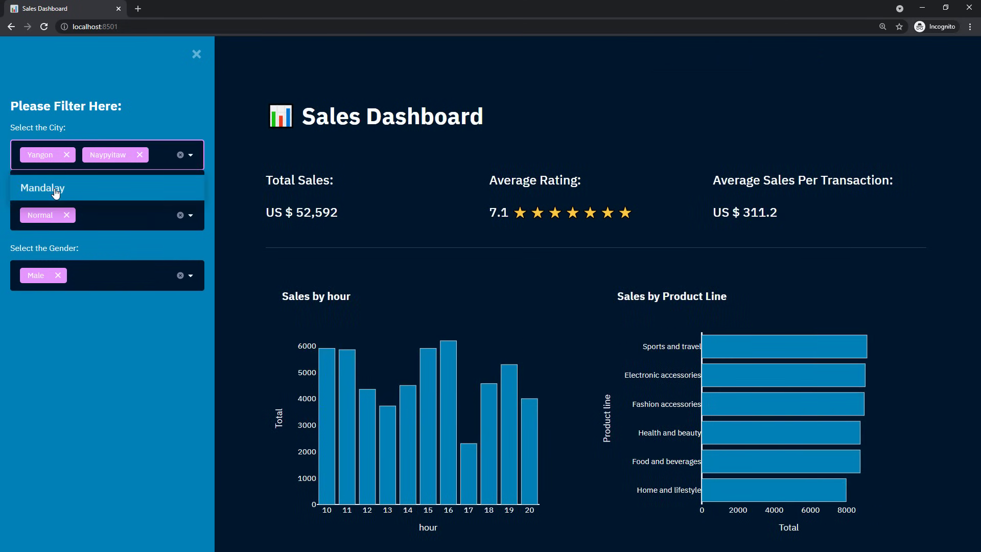
{"action": "left_click", "coordinate": [65, 189]}
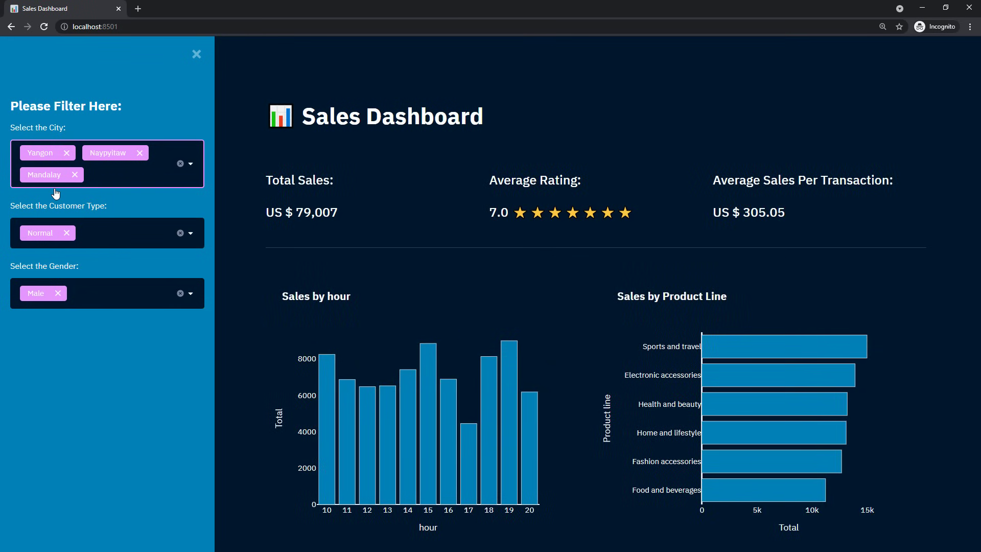
{"action": "left_click", "coordinate": [198, 57]}
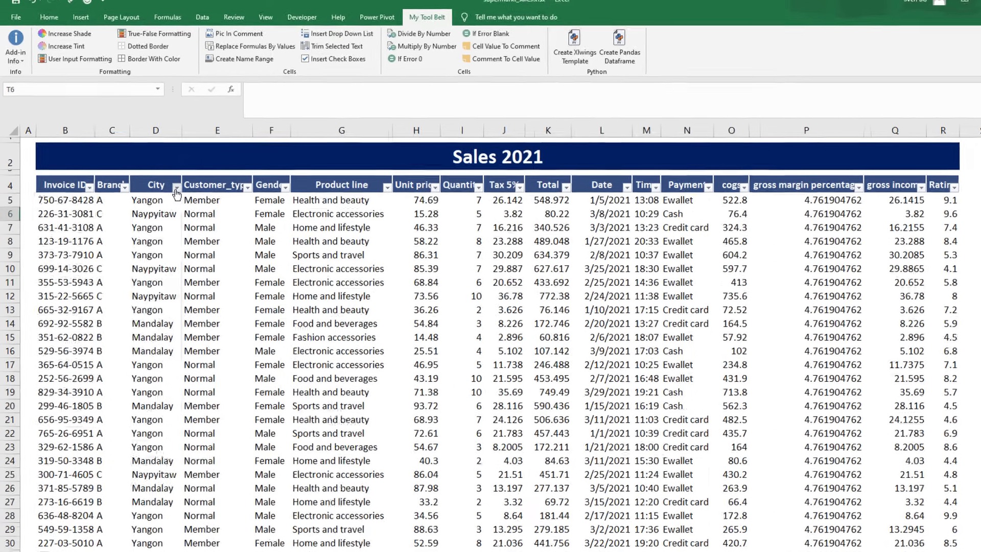
{"action": "left_click", "coordinate": [162, 182]}
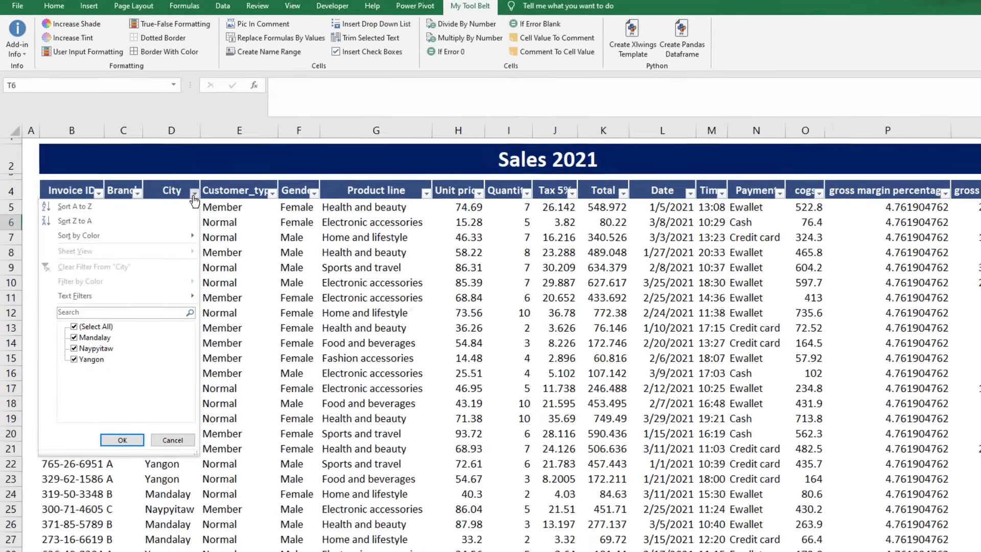
{"action": "left_click", "coordinate": [186, 192]}
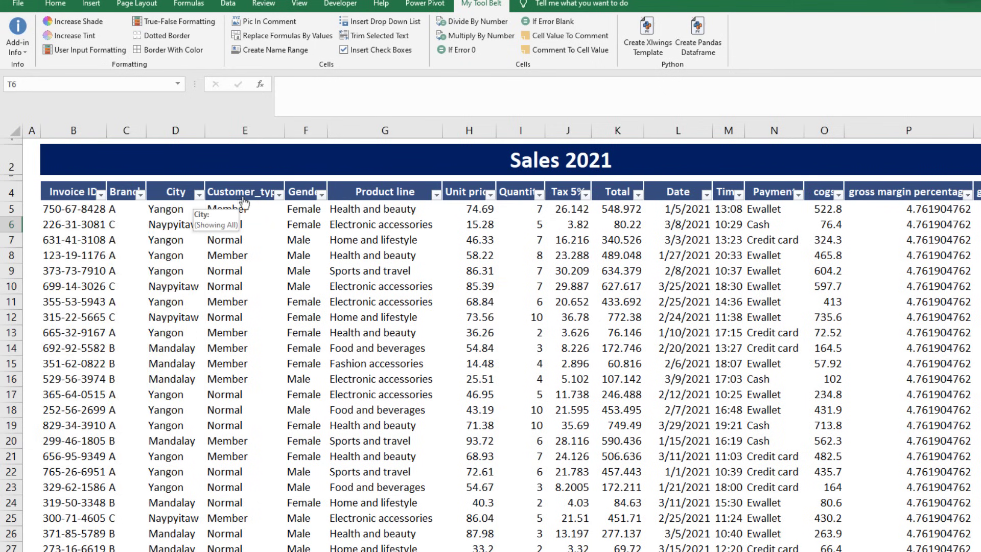
{"action": "left_click", "coordinate": [279, 195]}
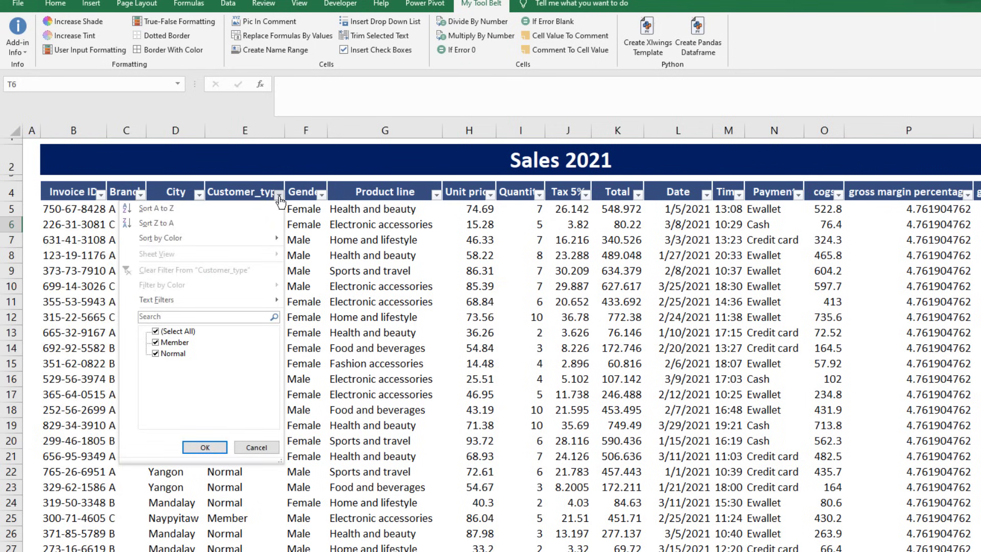
{"action": "left_click", "coordinate": [279, 196]}
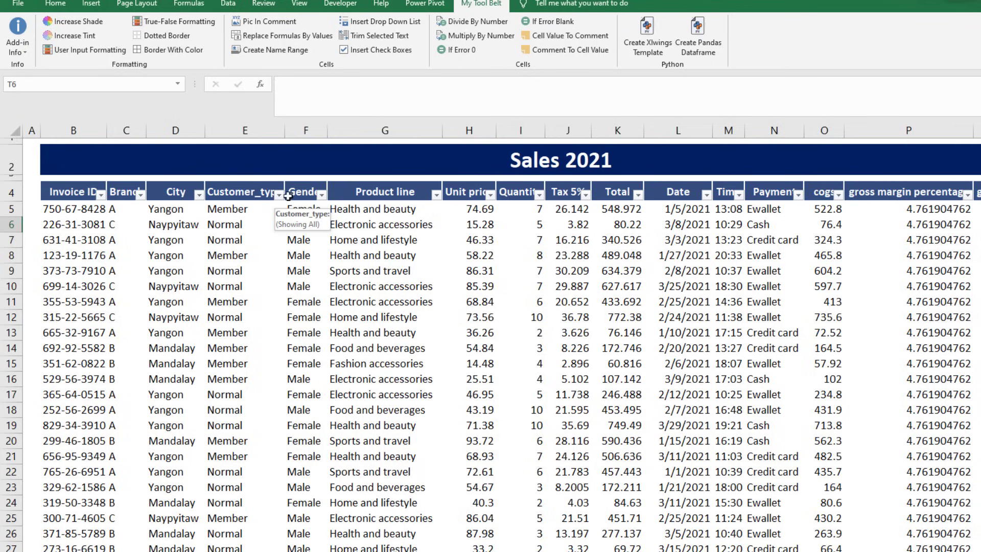
{"action": "left_click", "coordinate": [322, 197]}
{"action": "left_click", "coordinate": [321, 200]}
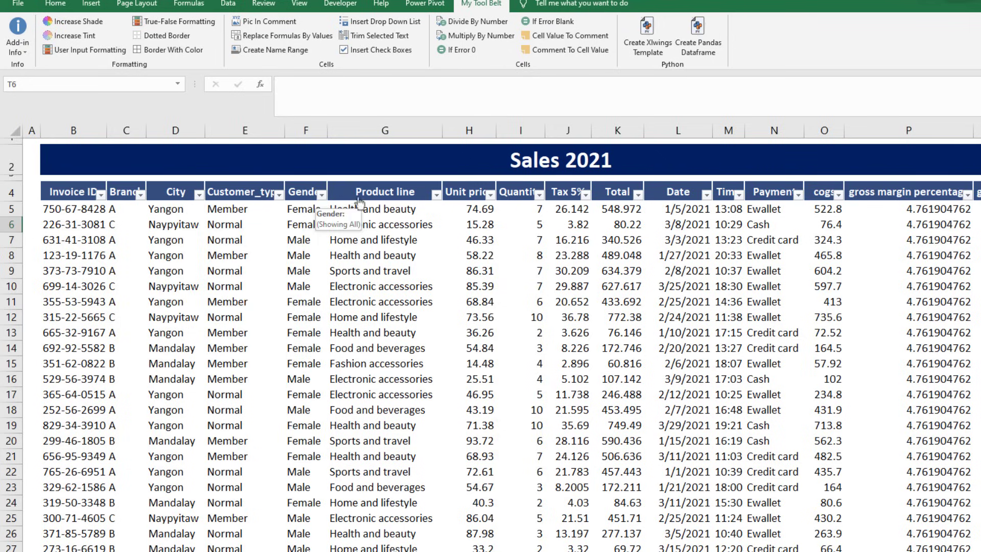
{"action": "left_click", "coordinate": [436, 197]}
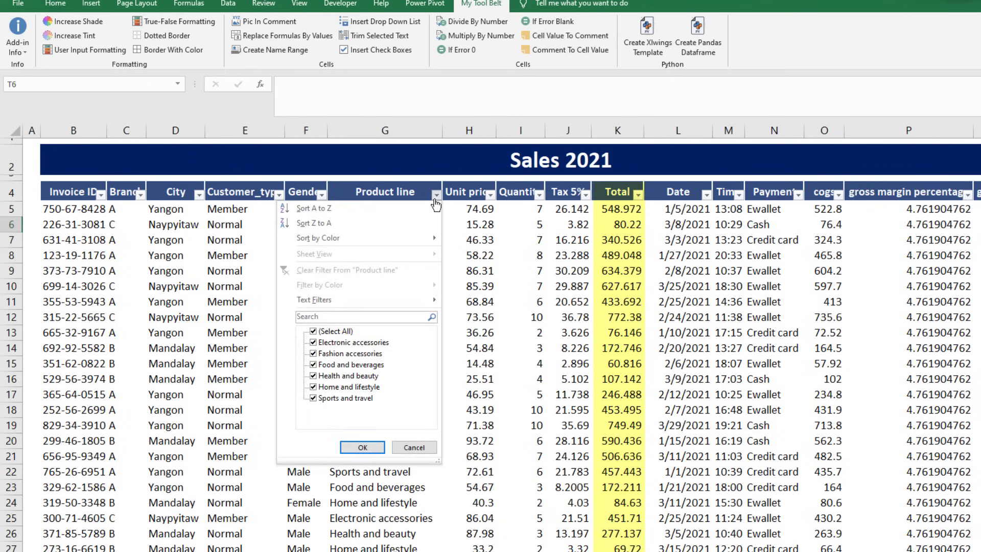
{"action": "left_click", "coordinate": [436, 203]}
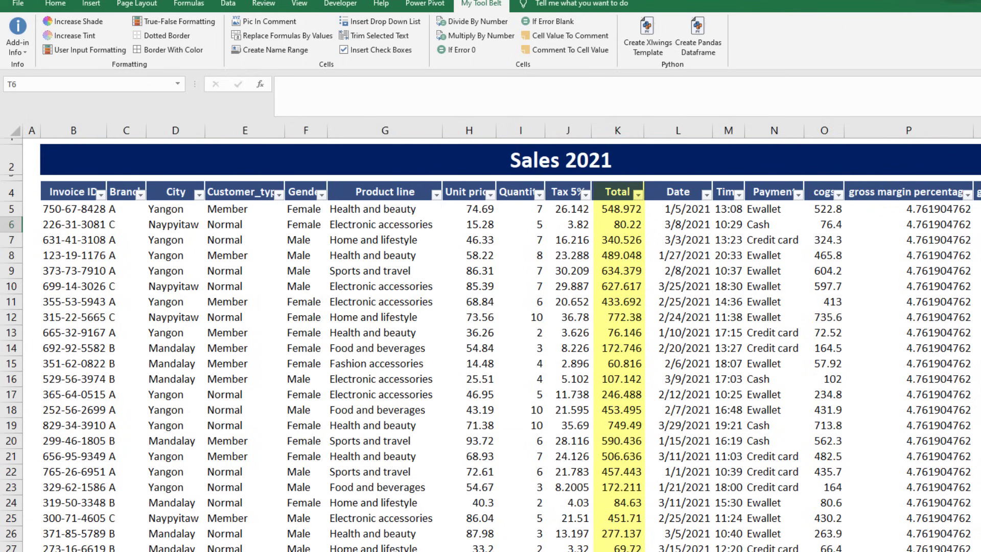
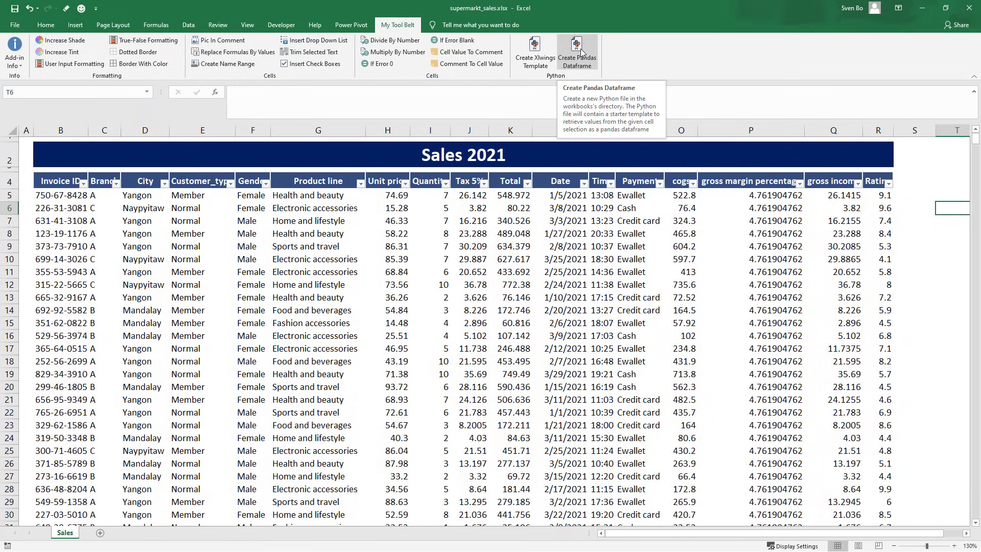
- Generate supermarkt_sales.py from the Sales table range B4:R1004 using Create Pandas Dataframe
{"action": "left_click", "coordinate": [581, 52]}
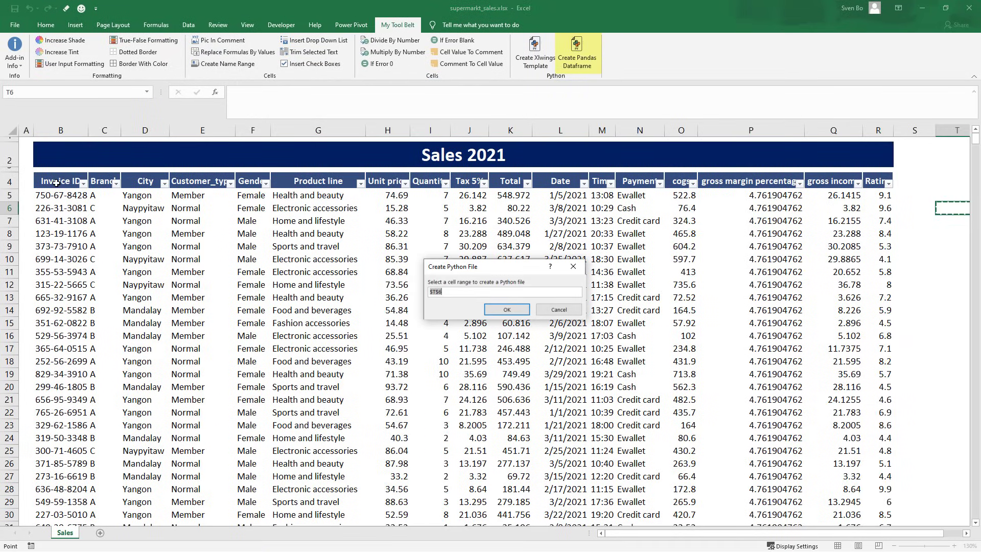
{"action": "left_click_drag", "start_coordinate": [55, 182], "coordinate": [867, 181]}
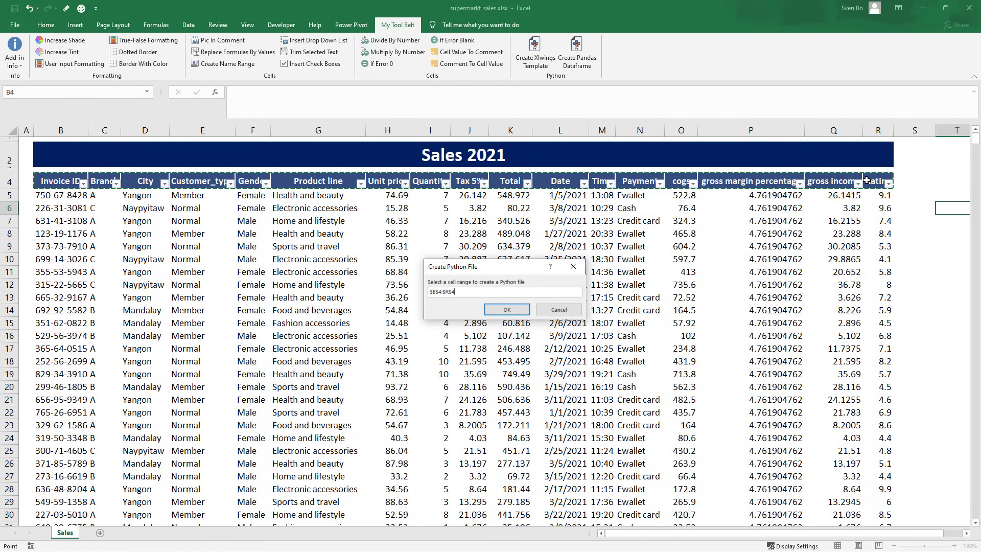
{"action": "key", "text": "ctrl+shift+Down"}
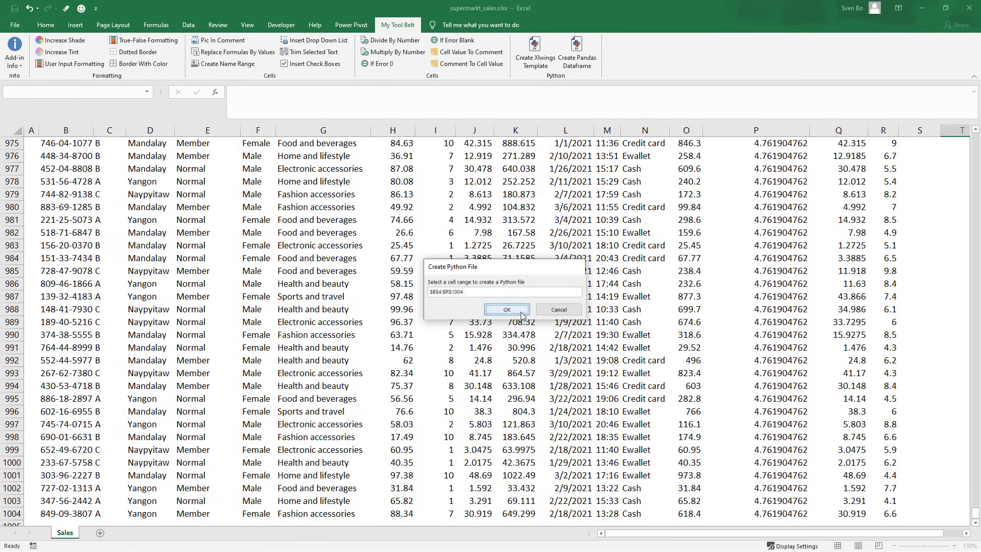
{"action": "left_click", "coordinate": [506, 310]}
{"action": "left_click", "coordinate": [560, 319]}
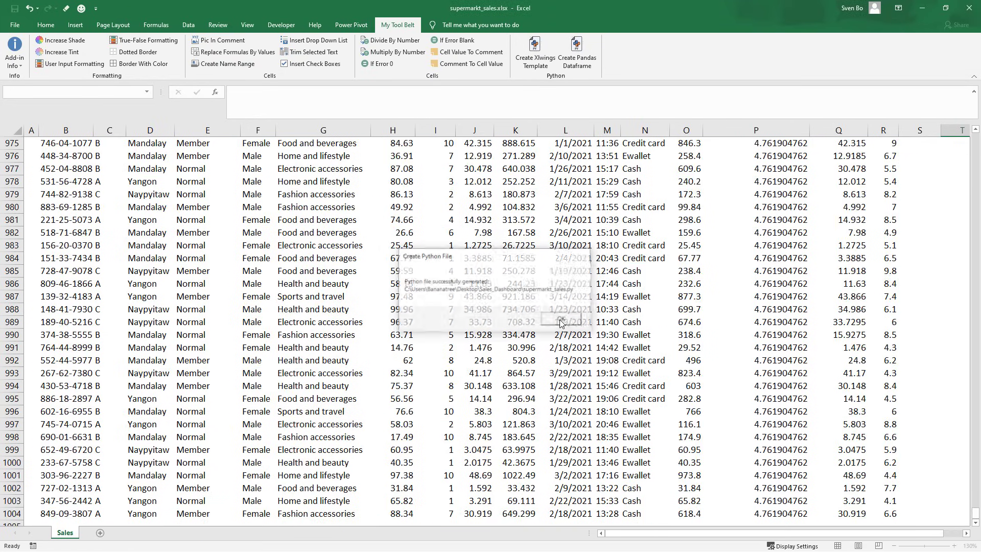
- Close Excel, rename supermarkt_sales.py to app.py, and open it in Atom
{"action": "left_click", "coordinate": [968, 8]}
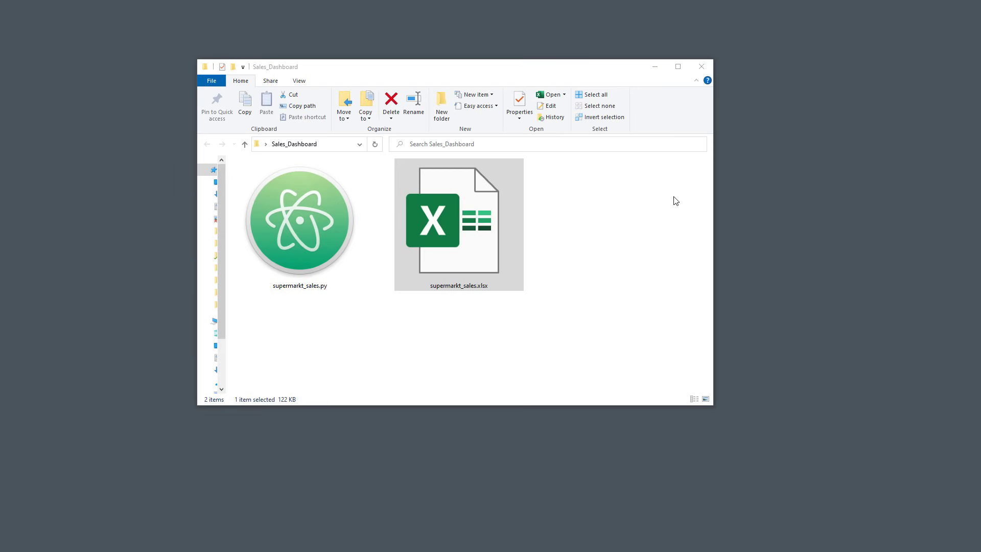
{"action": "left_click", "coordinate": [300, 222]}
{"action": "right_click", "coordinate": [300, 222]}
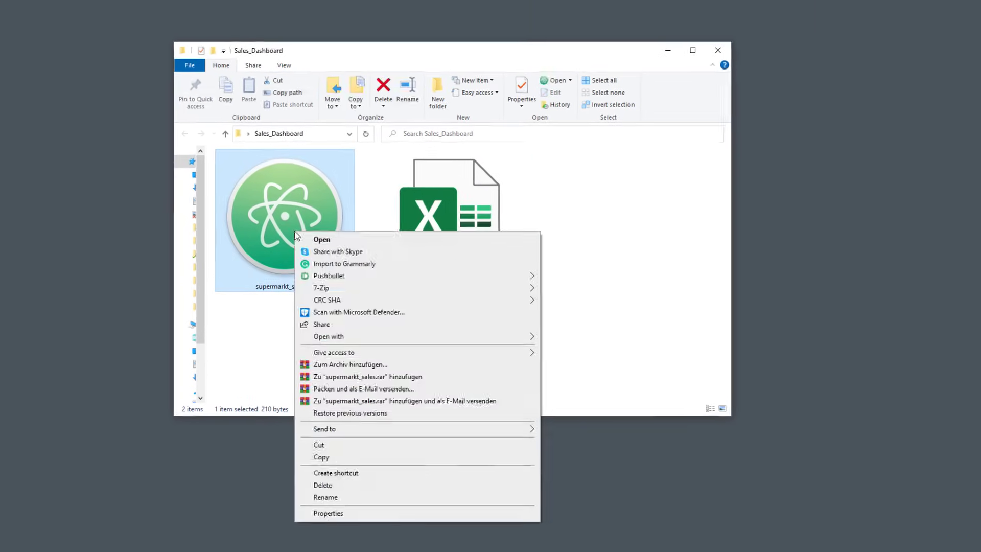
{"action": "left_click", "coordinate": [322, 384]}
{"action": "type", "text": "app.py"}
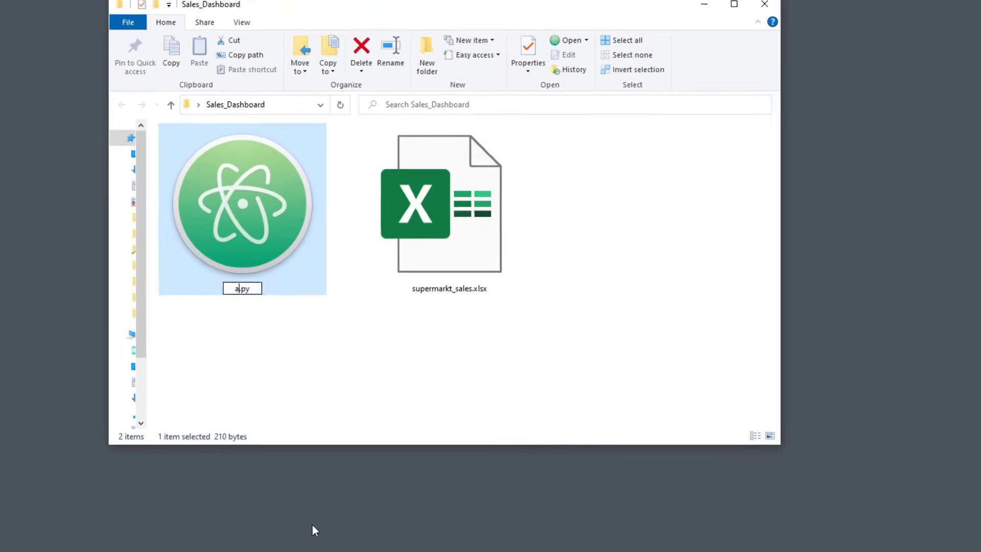
{"action": "key", "text": "Return"}
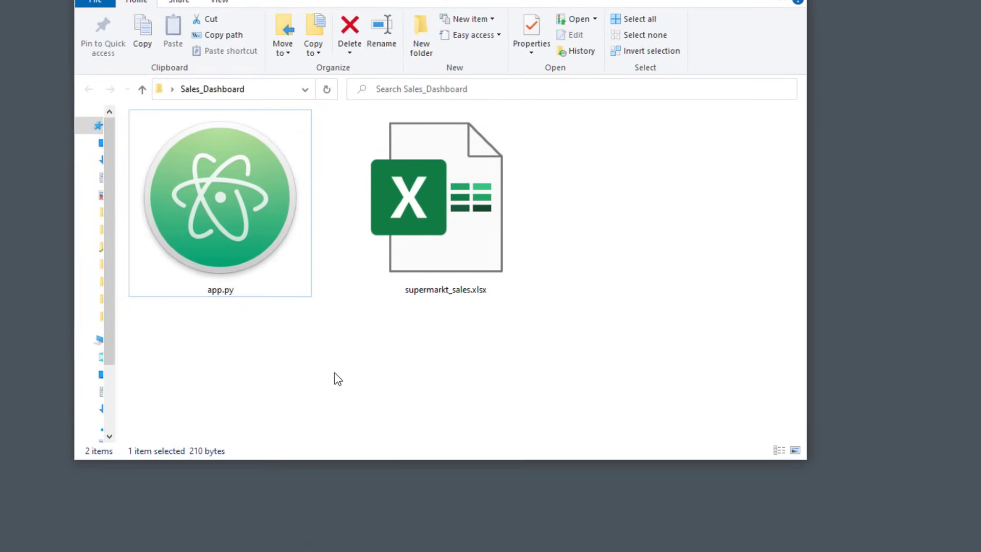
{"action": "left_click", "coordinate": [257, 276]}
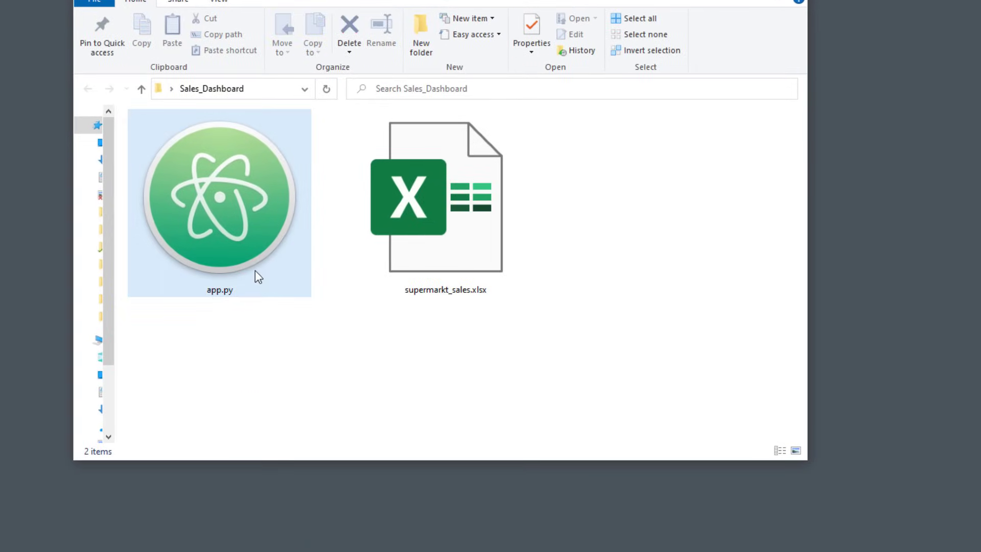
{"action": "double_click", "coordinate": [256, 271]}
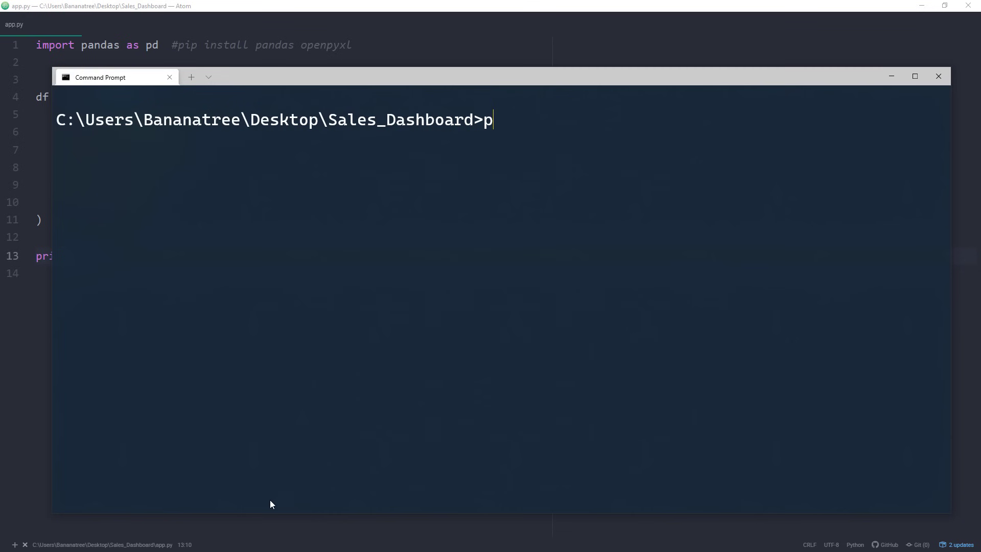
{"action": "type", "text": "ython app"}
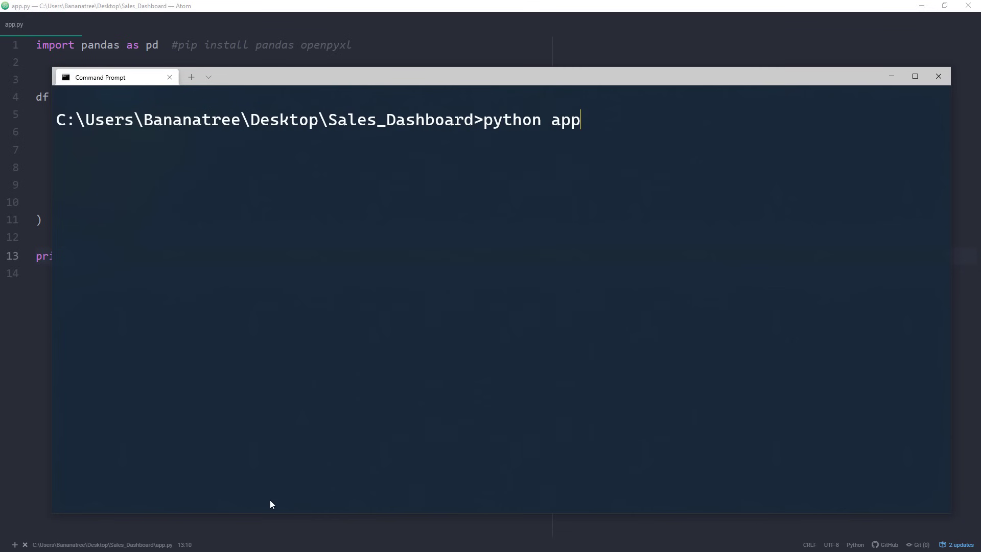
{"action": "type", "text": ".py"}
- Run python app.py to print the 1000-row, 17-column dataframe, checking it against Excel
{"action": "key", "text": "Return"}
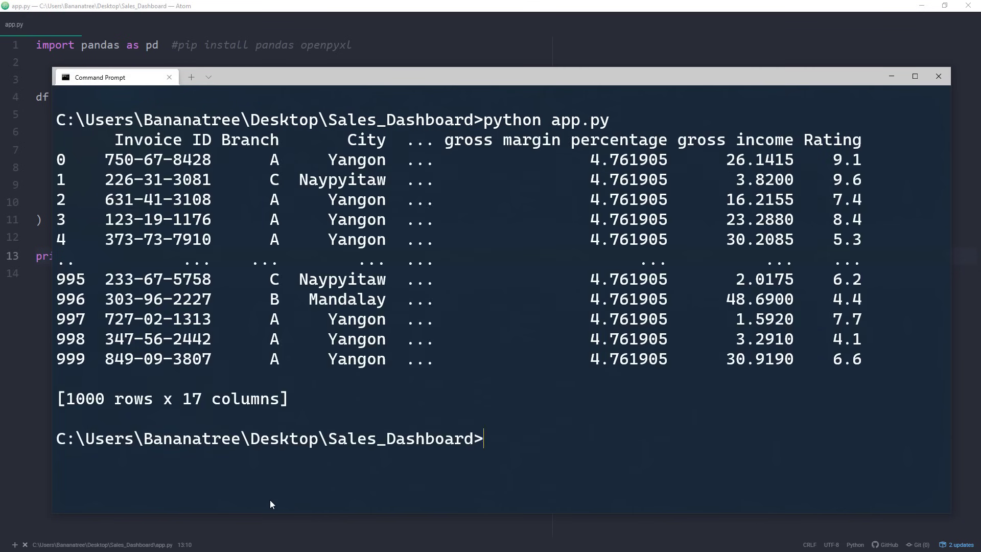
{"action": "left_click", "coordinate": [892, 76]}
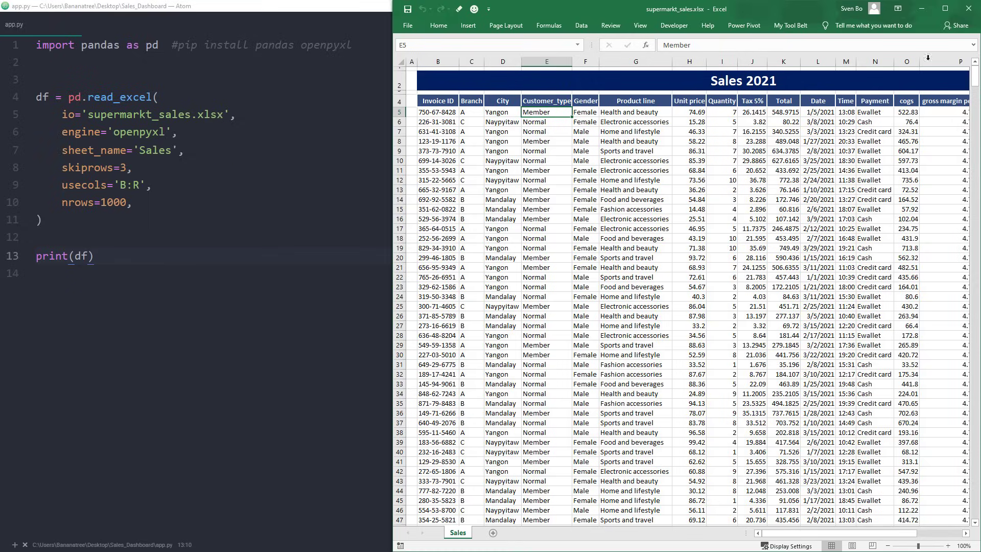
{"action": "left_click", "coordinate": [970, 9]}
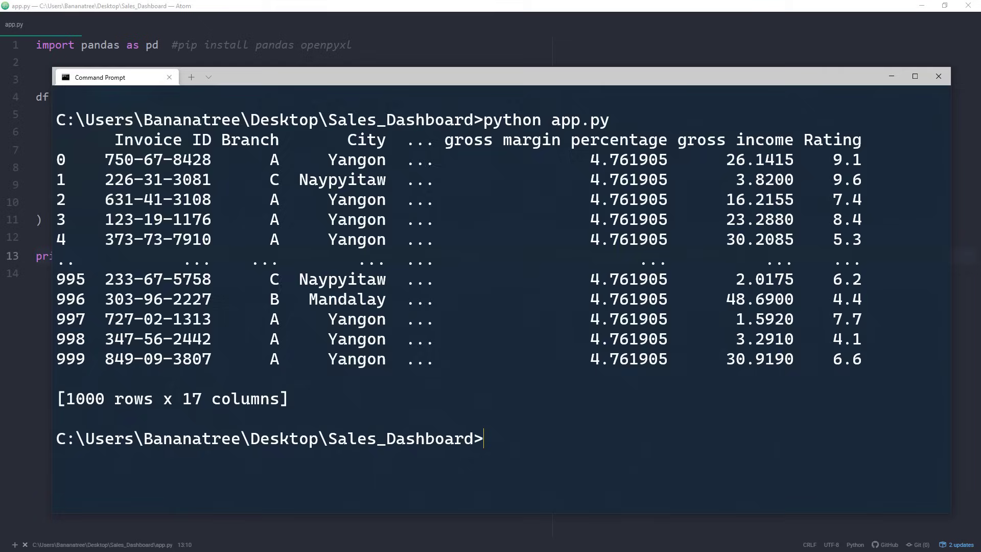
{"action": "type", "text": "nstall pandas "}
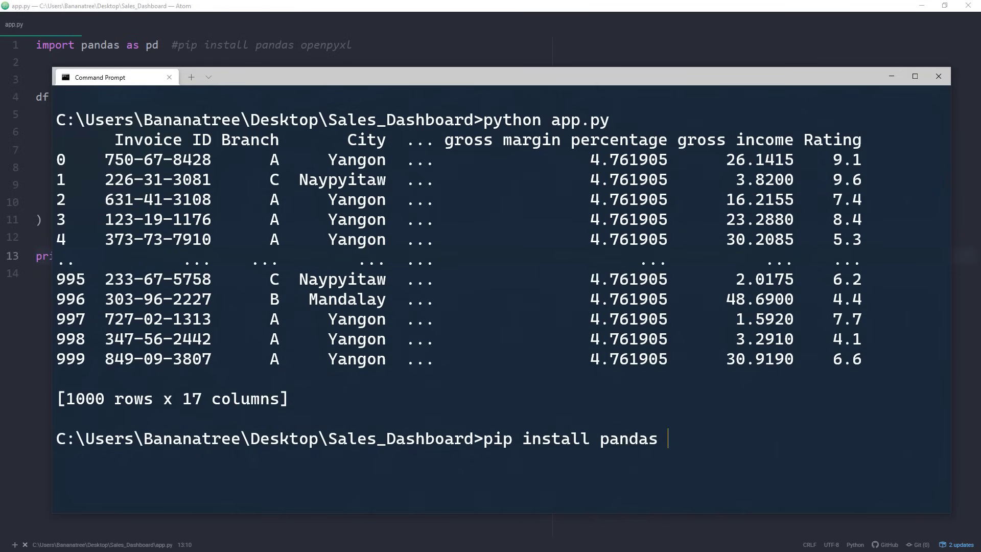
{"action": "type", "text": "openpyxl"}
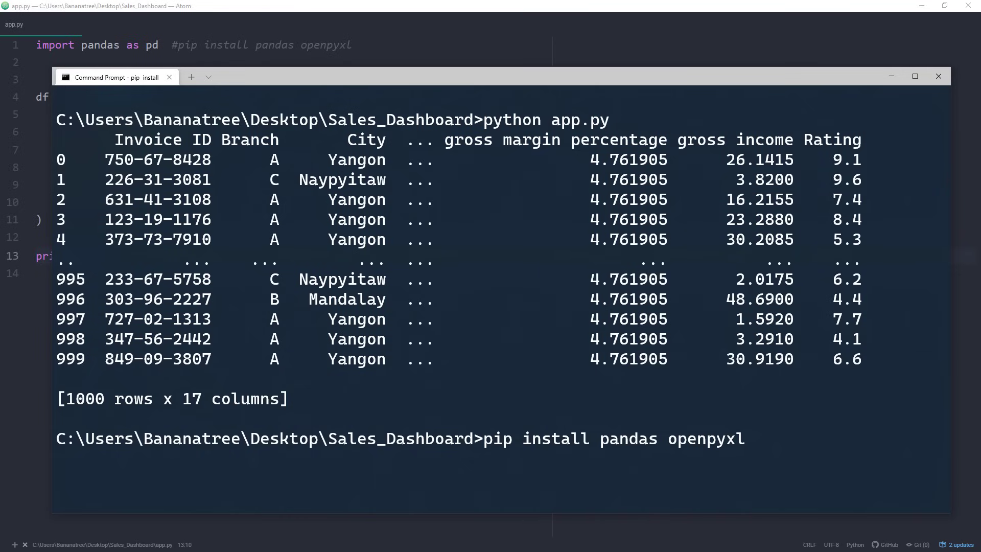
{"action": "type", "text": "cls"}
- Pip-install pandas, openpyxl, streamlit and plotly-express, then close Command Prompt
{"action": "key", "text": "Return"}
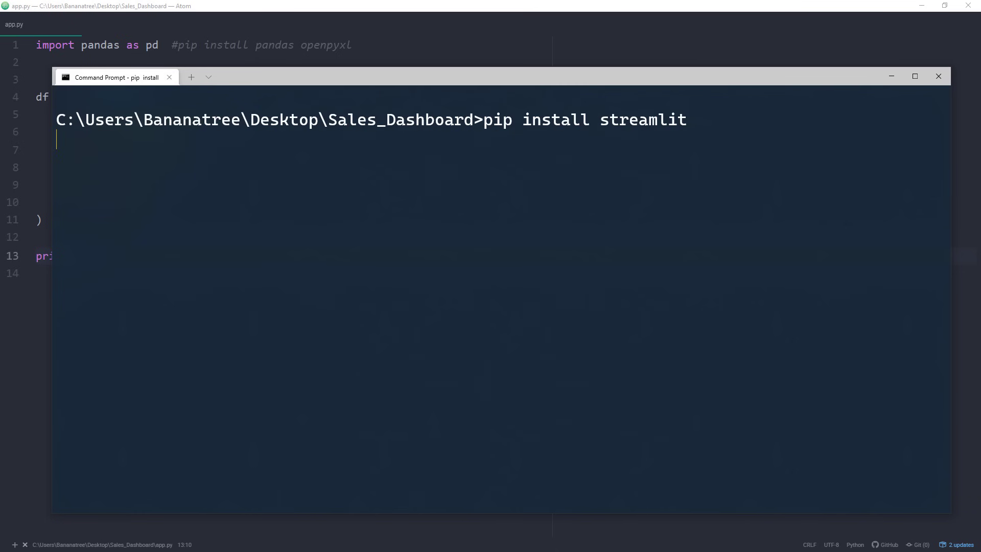
{"action": "type", "text": "cls"}
{"action": "key", "text": "Return"}
{"action": "type", "text": "p"}
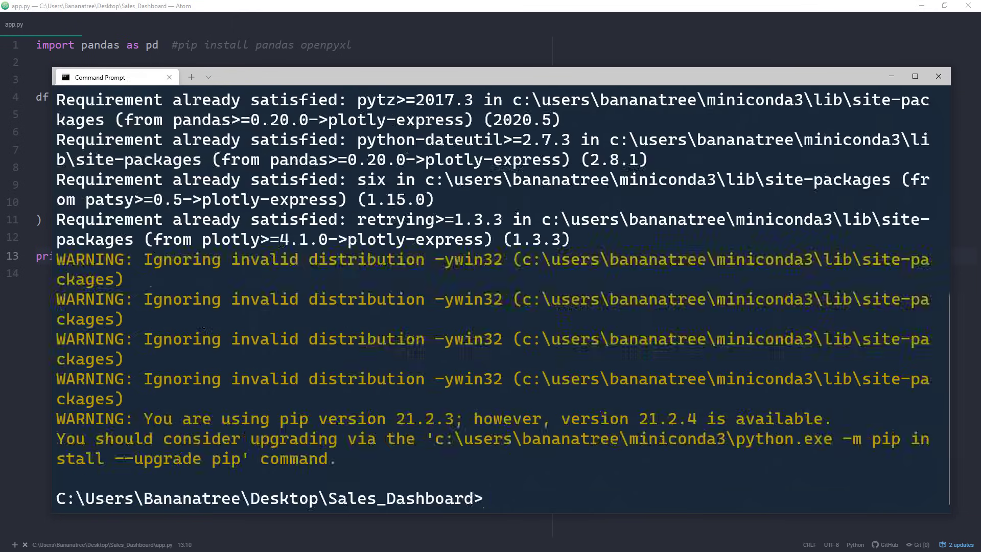
{"action": "type", "text": "cls"}
{"action": "key", "text": "Return"}
{"action": "key", "text": "alt+Tab"}
- Import streamlit and set page_title 'Sales Dashboard' with page_icon ':bar_chart:' in set_page_config
{"action": "left_click", "coordinate": [386, 48]}
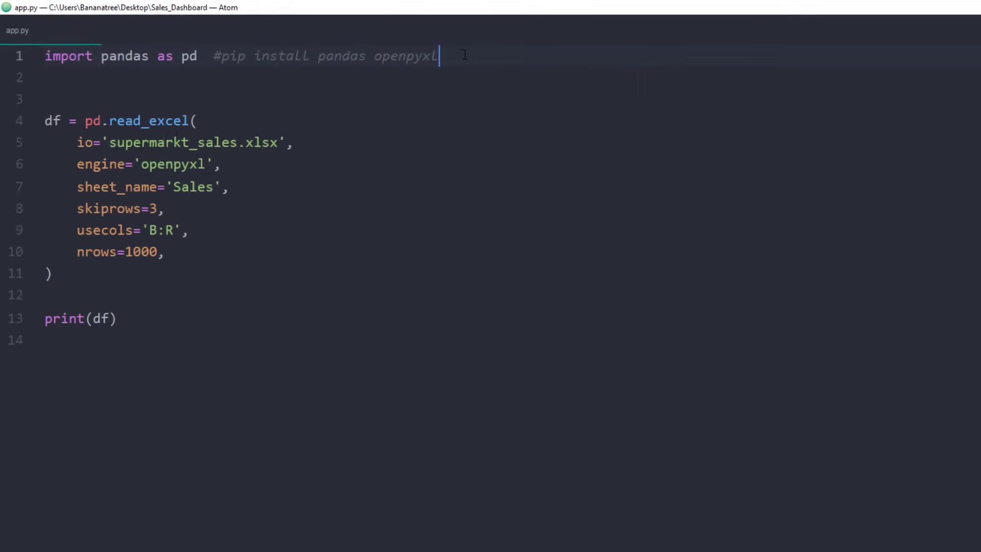
{"action": "key", "text": "Return"}
{"action": "type", "text": "import plot"}
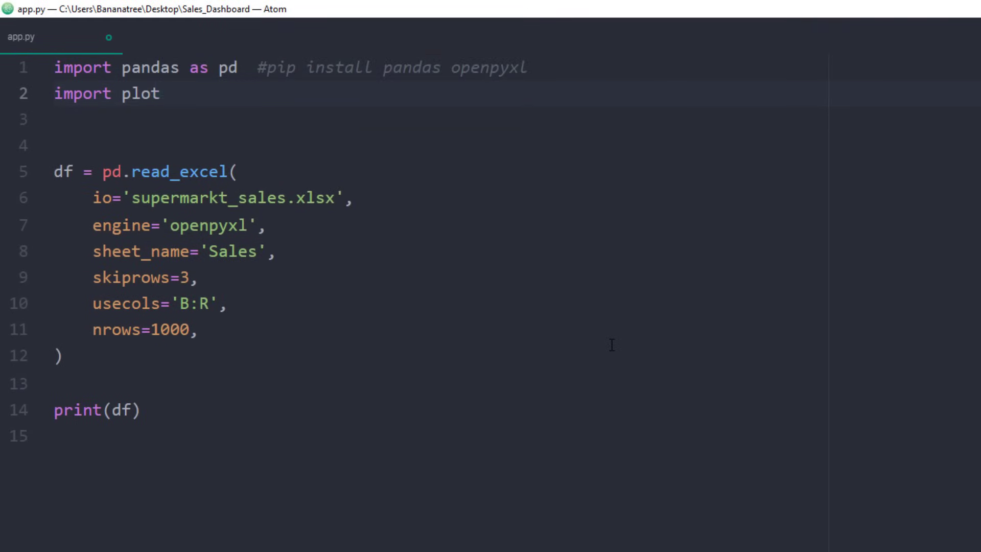
{"action": "type", "text": "ly.express as px  # pip install plotly"}
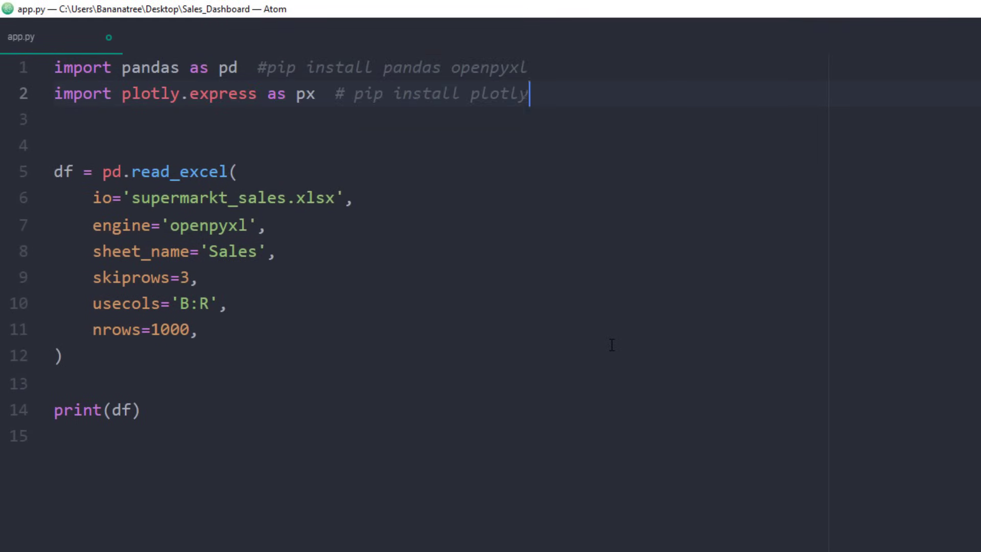
{"action": "type", "text": "-express"}
{"action": "key", "text": "Return"}
{"action": "type", "text": "import streamlit as st"}
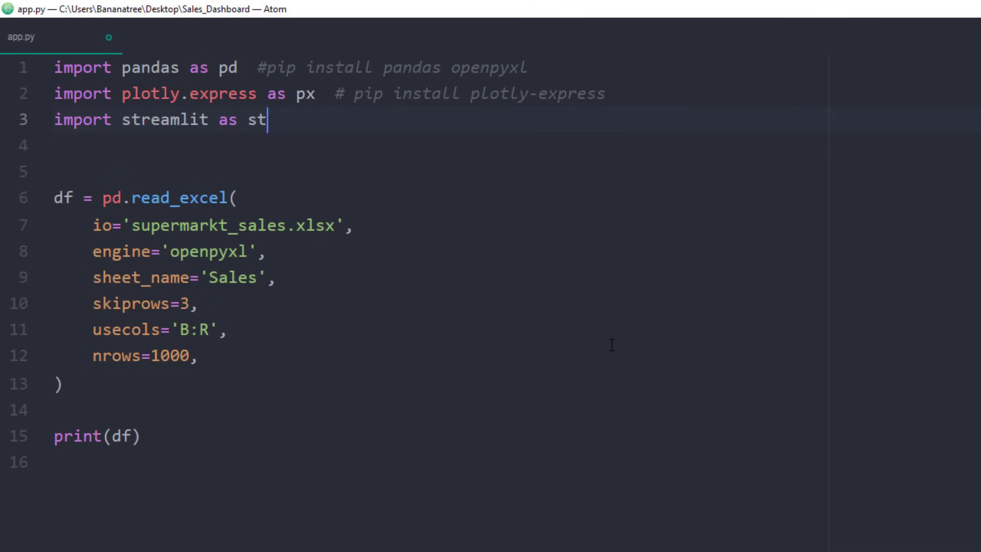
{"action": "type", "text": "  # pip install streamlit"}
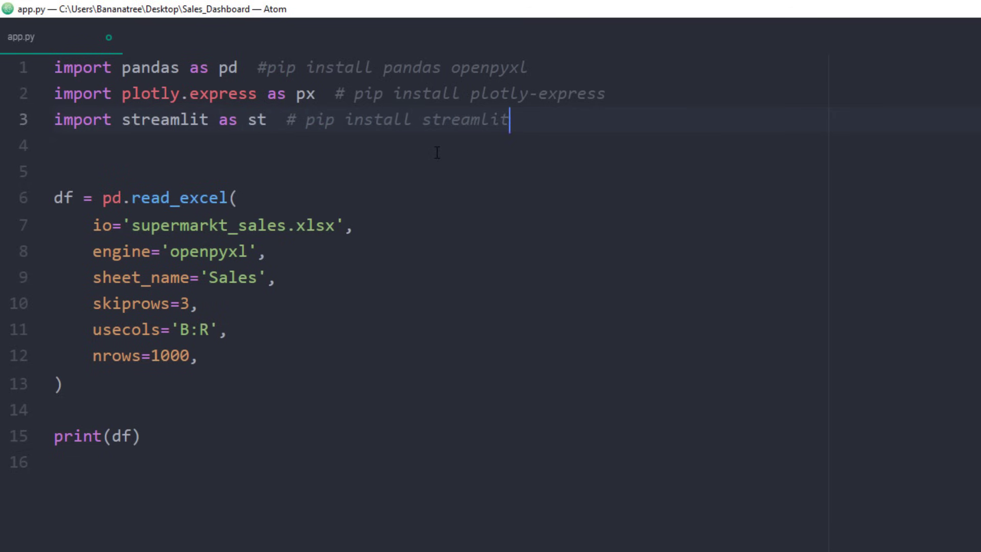
{"action": "key", "text": "Return"}
{"action": "key", "text": "Return"}
{"action": "key", "text": "Return"}
{"action": "type", "text": "st"}
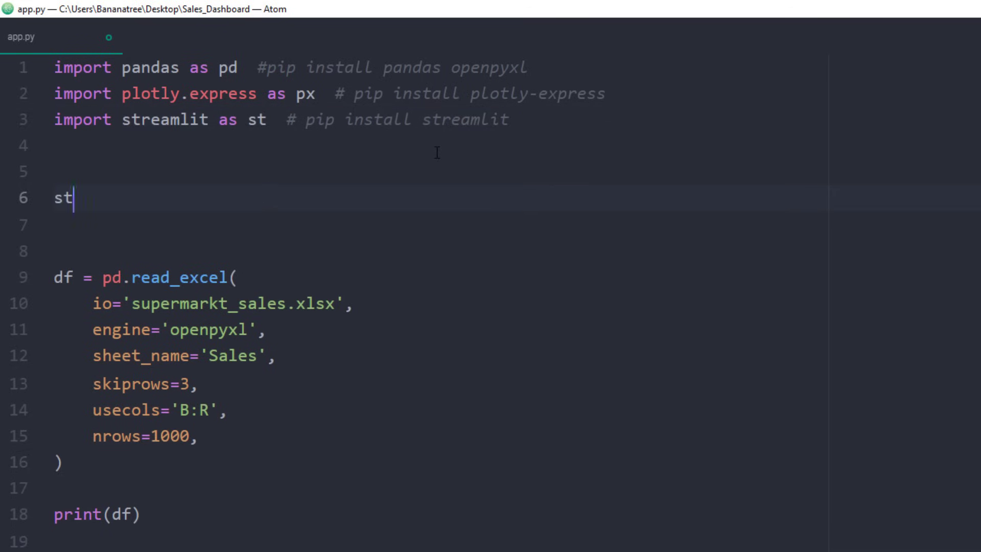
{"action": "type", "text": ".set_page_config("}
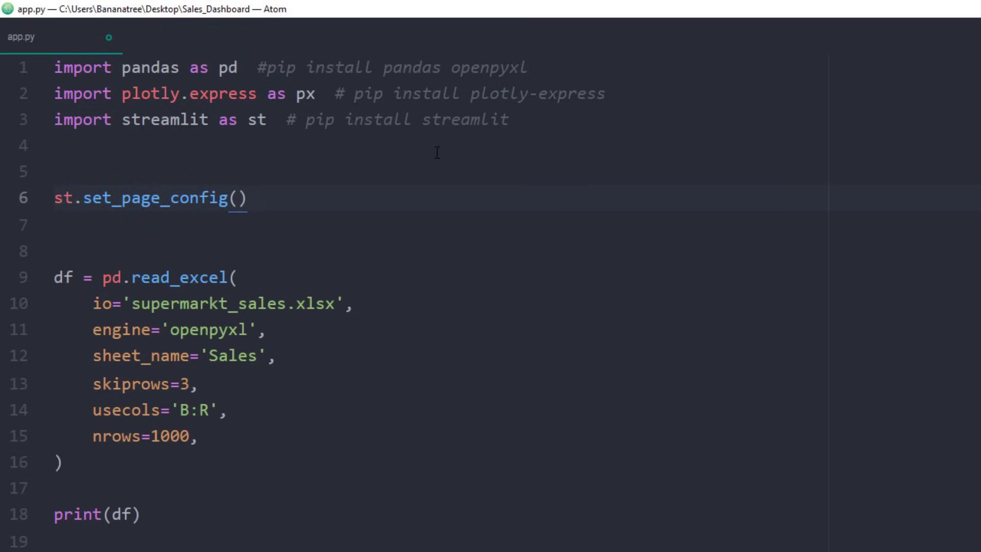
{"action": "type", "text": "page_title=\"Sales Das"}
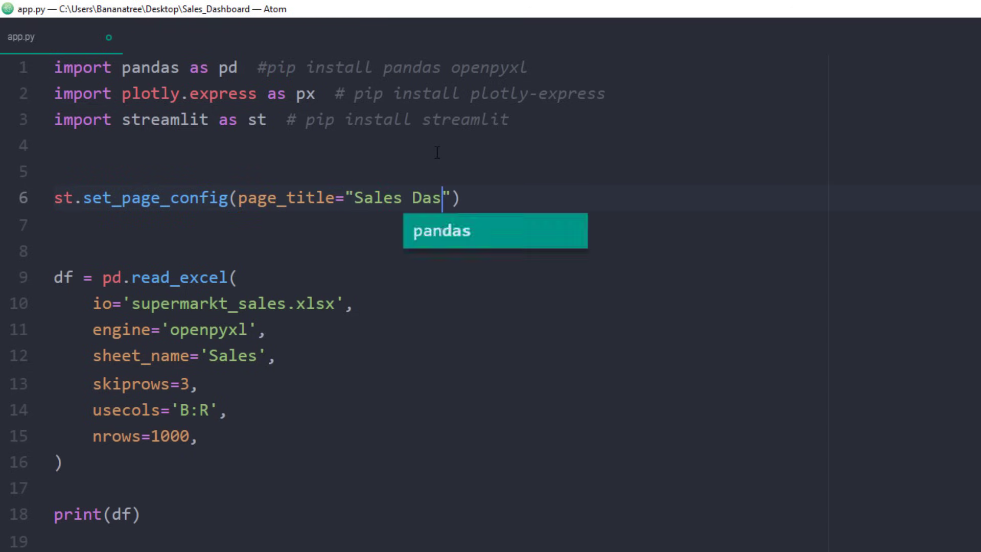
{"action": "type", "text": "hboard"}
{"action": "key", "text": "Right"}
{"action": "type", "text": ","}
{"action": "key", "text": "Return"}
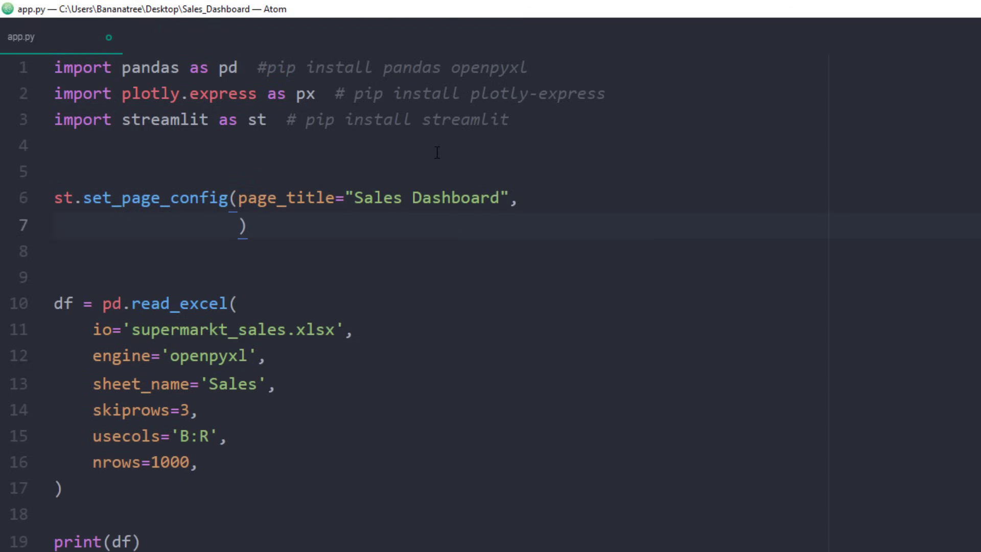
{"action": "type", "text": "page_"}
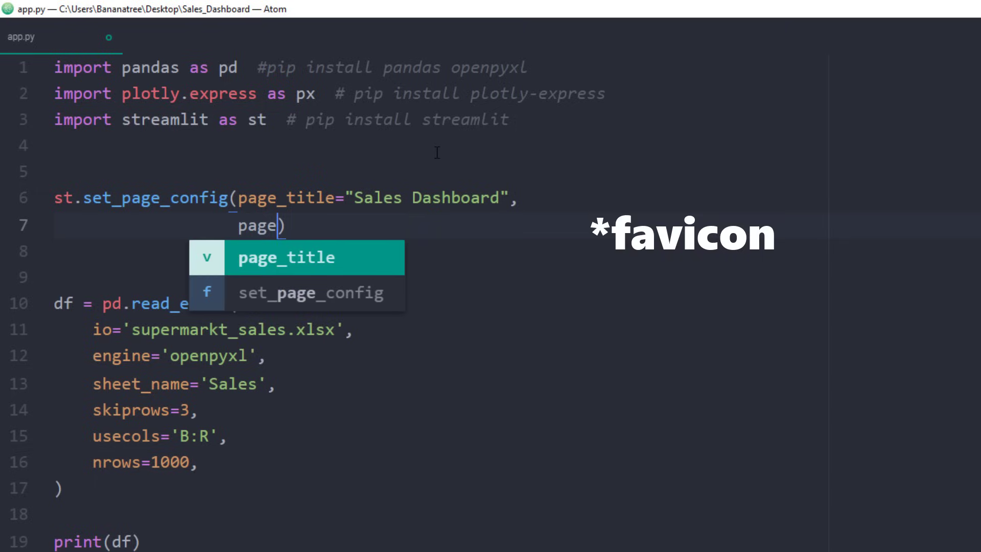
{"action": "type", "text": "icon"}
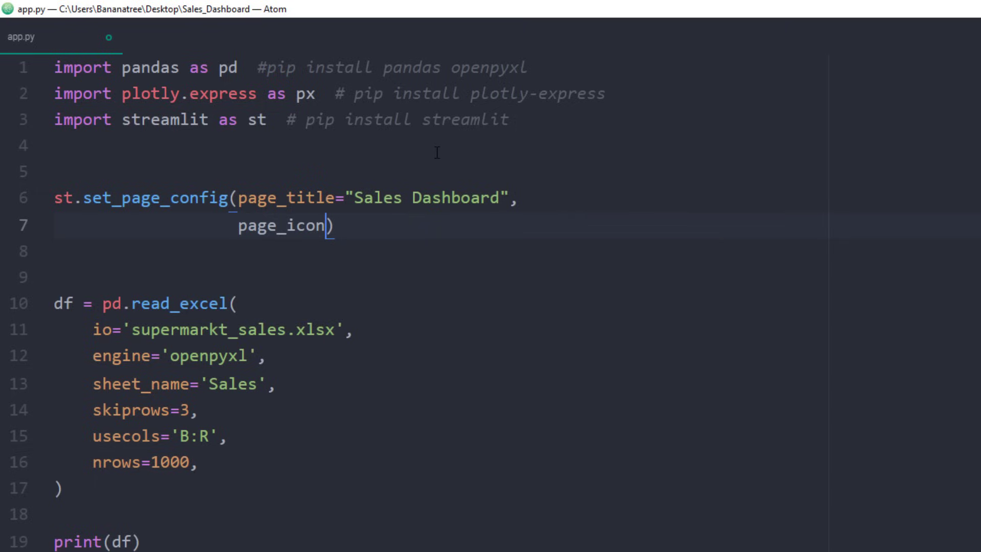
{"action": "type", "text": "=\":"}
{"action": "type", "text": "bar:"}
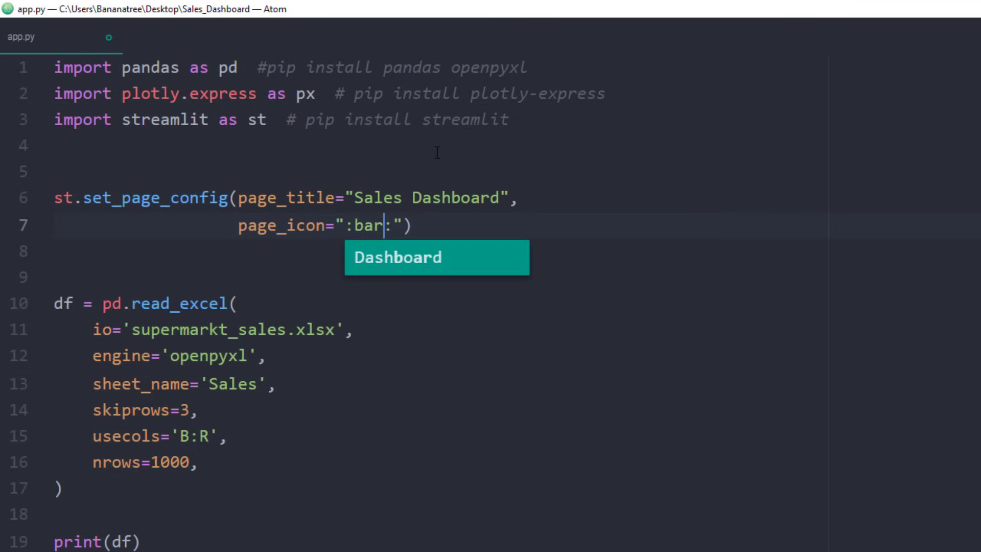
{"action": "type", "text": "_chart"}
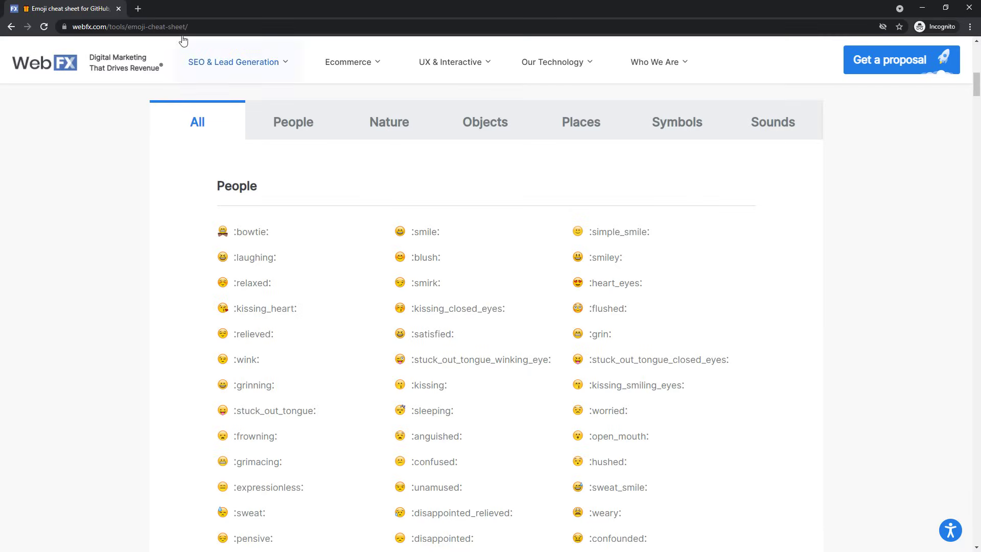
- Copy the WebFX emoji cheat sheet URL after browsing its People and Nature codes
{"action": "left_click", "coordinate": [181, 27]}
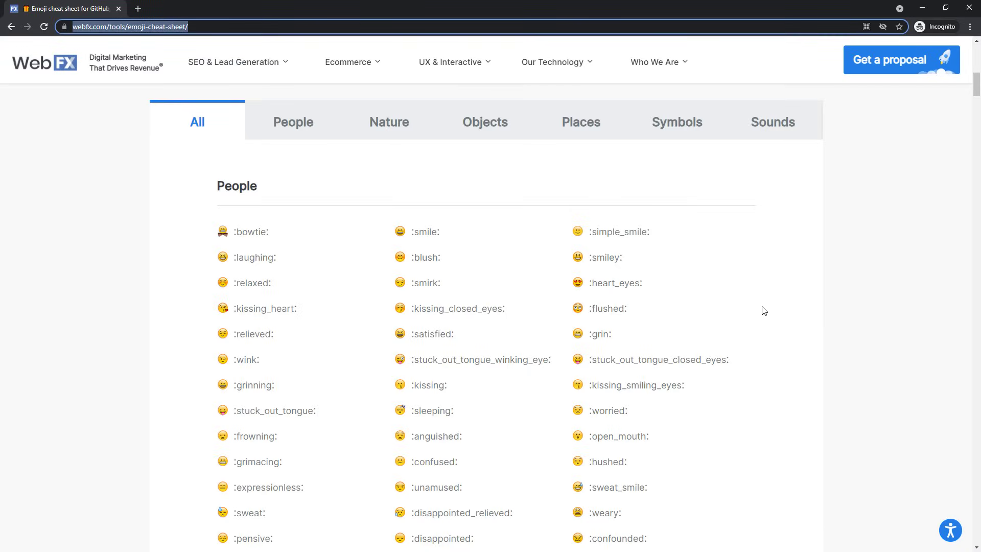
{"action": "scroll", "coordinate": [763, 311], "scroll_direction": "down", "scroll_amount": 1}
{"action": "scroll", "coordinate": [763, 312], "scroll_direction": "down", "scroll_amount": 5}
{"action": "scroll", "coordinate": [763, 312], "scroll_direction": "down", "scroll_amount": 4}
{"action": "scroll", "coordinate": [762, 312], "scroll_direction": "down", "scroll_amount": 4}
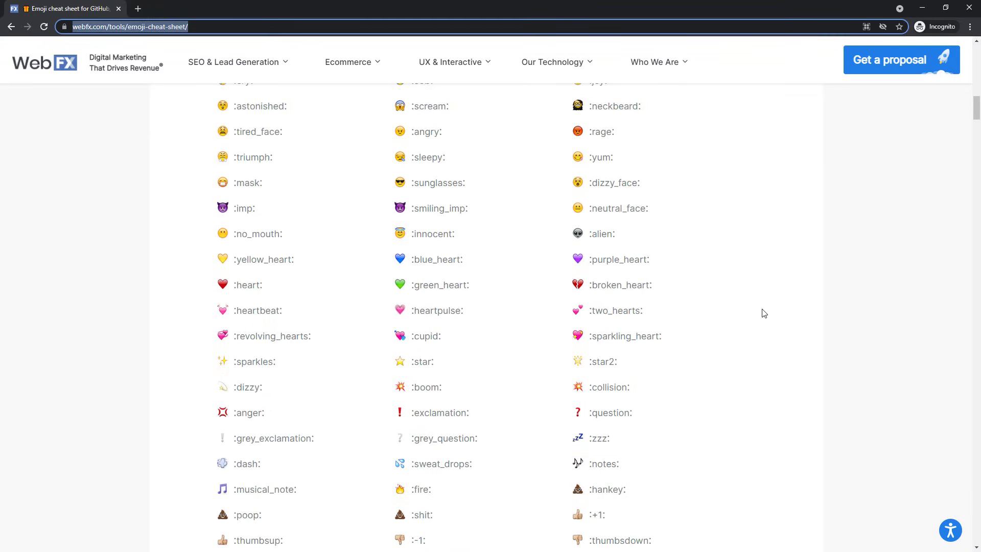
{"action": "scroll", "coordinate": [762, 312], "scroll_direction": "down", "scroll_amount": 4}
{"action": "scroll", "coordinate": [763, 312], "scroll_direction": "down", "scroll_amount": 5}
{"action": "scroll", "coordinate": [763, 312], "scroll_direction": "down", "scroll_amount": 5}
{"action": "scroll", "coordinate": [762, 312], "scroll_direction": "down", "scroll_amount": 4}
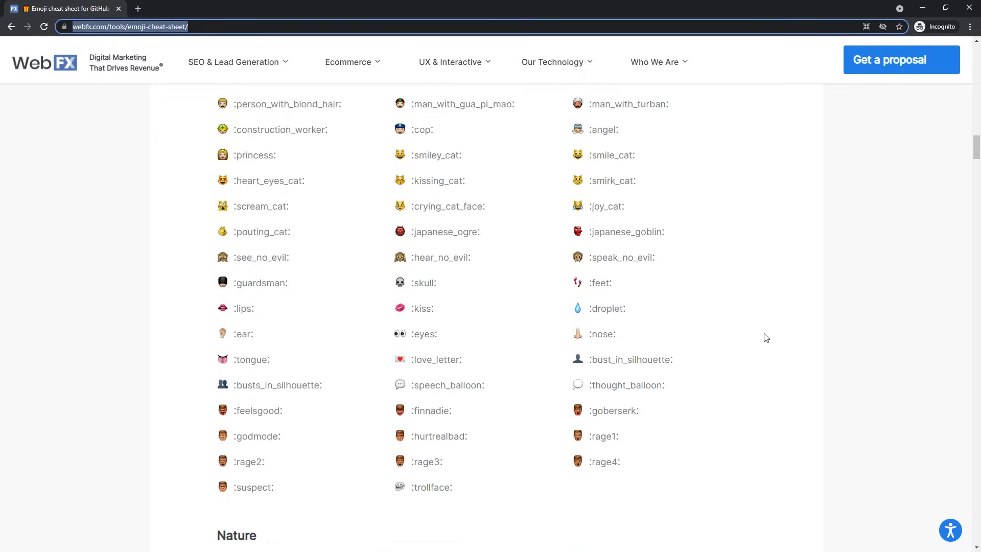
{"action": "scroll", "coordinate": [764, 337], "scroll_direction": "down", "scroll_amount": 4}
{"action": "scroll", "coordinate": [764, 337], "scroll_direction": "down", "scroll_amount": 5}
{"action": "scroll", "coordinate": [764, 337], "scroll_direction": "down", "scroll_amount": 4}
{"action": "scroll", "coordinate": [764, 338], "scroll_direction": "down", "scroll_amount": 2}
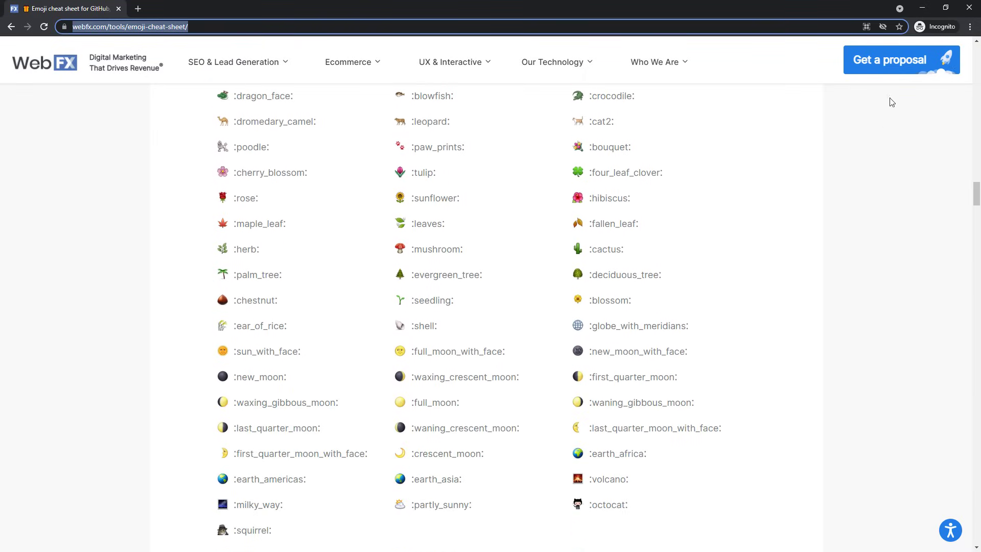
{"action": "left_click", "coordinate": [923, 8]}
- Add an '# emojis:' URL comment, set layout='wide', and start replacing print(df) with st.dataframe(df)
{"action": "left_click", "coordinate": [63, 115]}
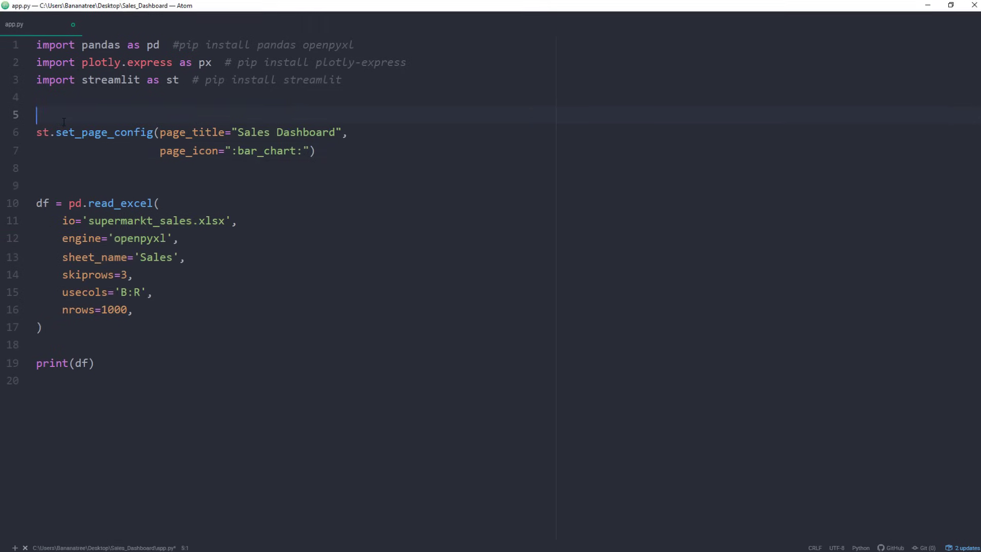
{"action": "type", "text": "# emojis:"}
{"action": "type", "text": "https://www.webfx.com/tools/emoji-cheat-sheet/"}
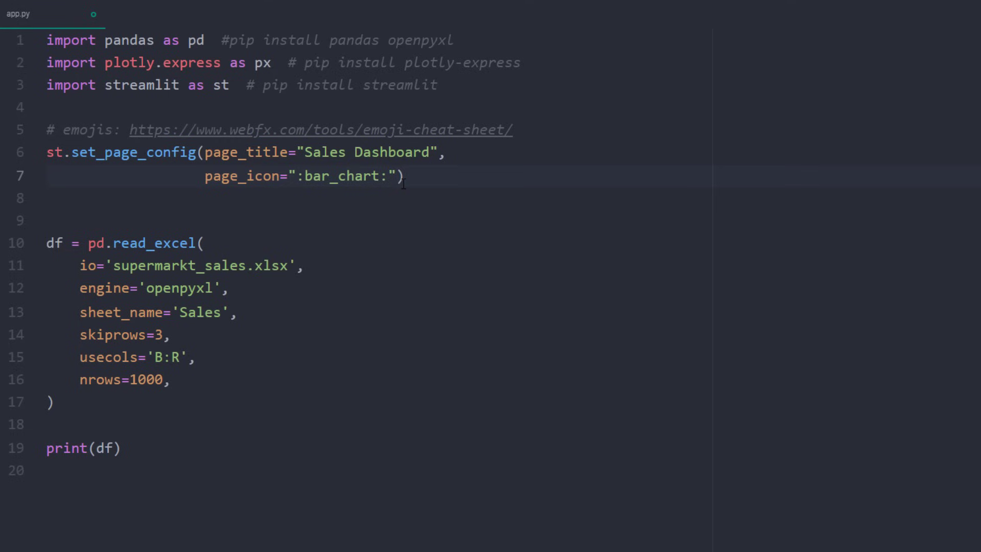
{"action": "type", "text": ","}
{"action": "key", "text": "Return"}
{"action": "type", "text": "layout"}
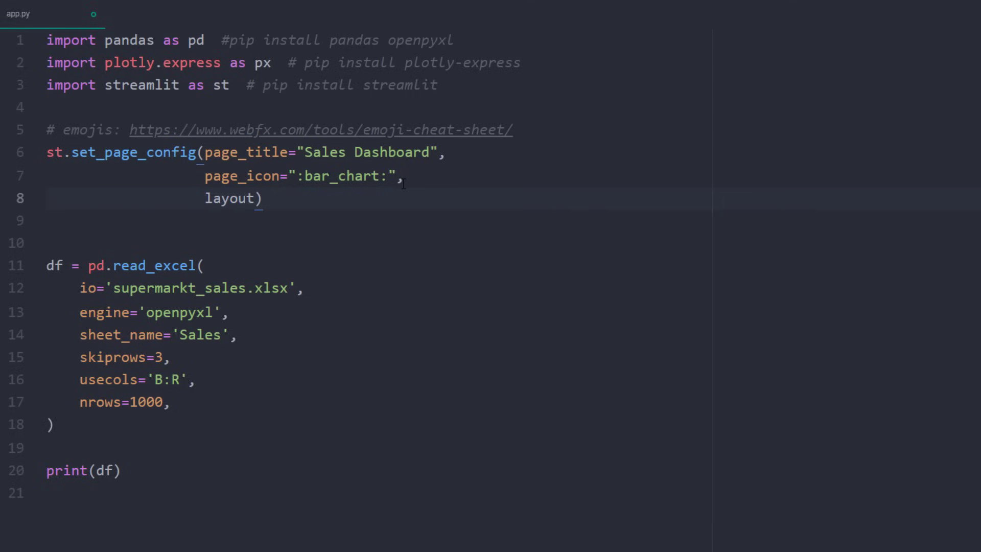
{"action": "type", "text": "=\""}
{"action": "type", "text": "wide"}
{"action": "key", "text": "Right"}
{"action": "key", "text": "Return"}
{"action": "key", "text": "BackSpace"}
{"action": "key", "text": "BackSpace"}
{"action": "key", "text": "BackSpace"}
{"action": "key", "text": "BackSpace"}
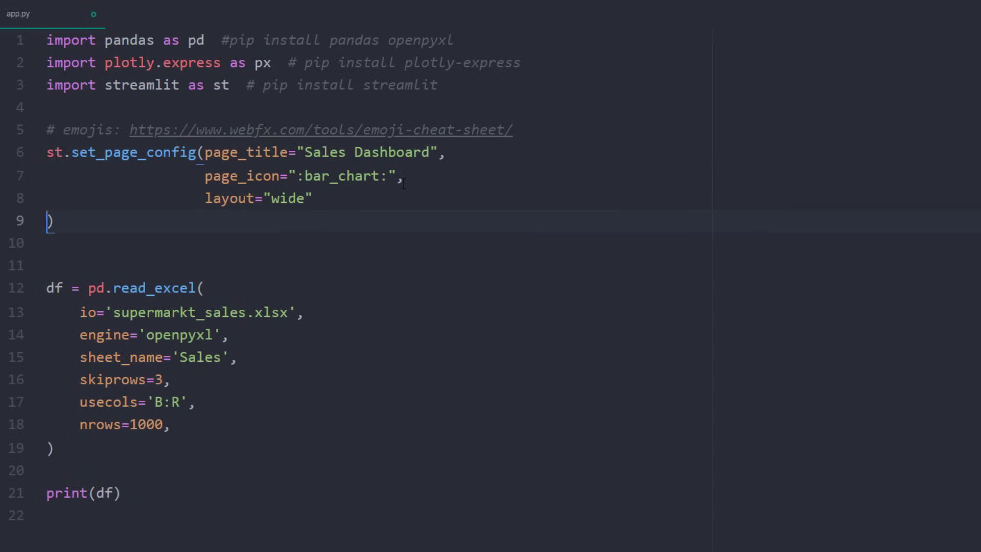
{"action": "double_click", "coordinate": [67, 493]}
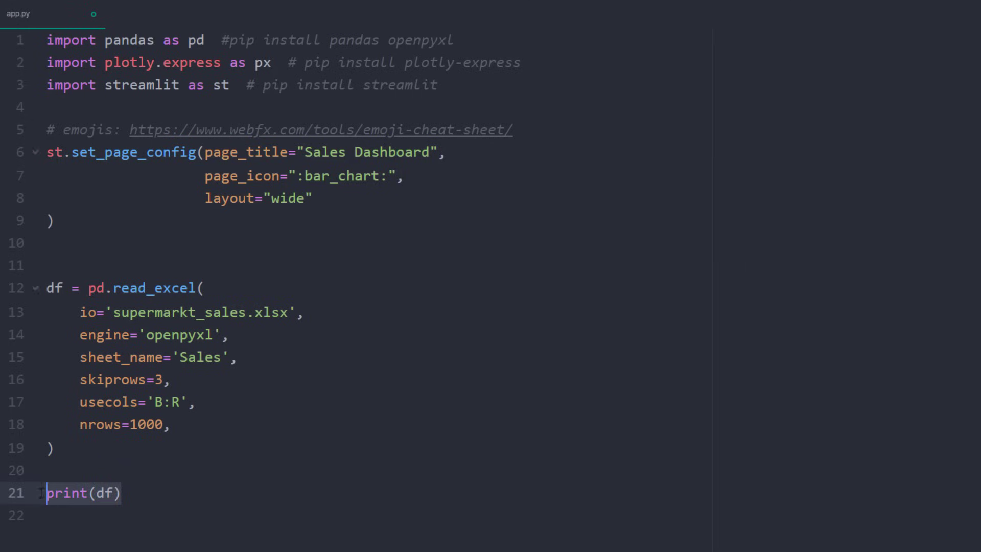
{"action": "type", "text": "st.datafra"}
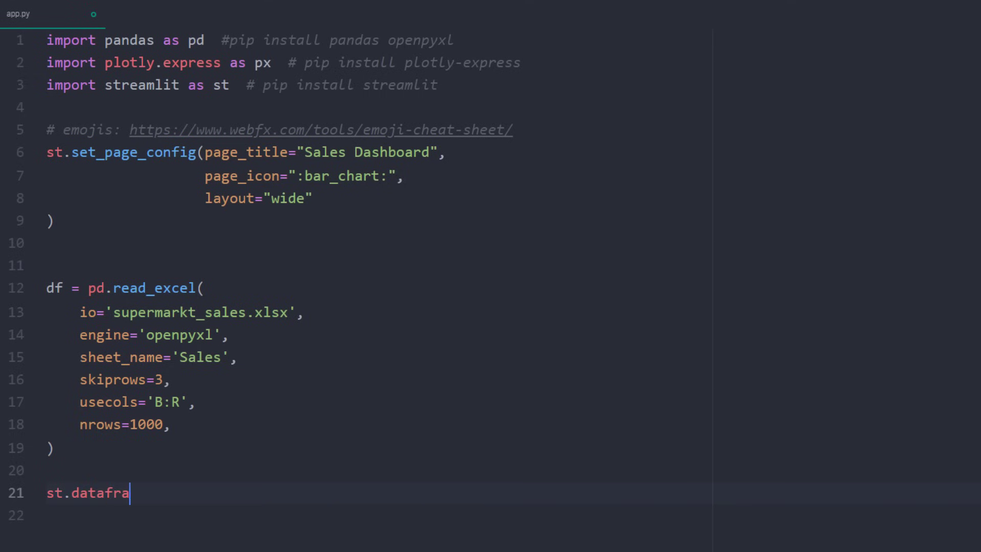
{"action": "type", "text": "me(df"}
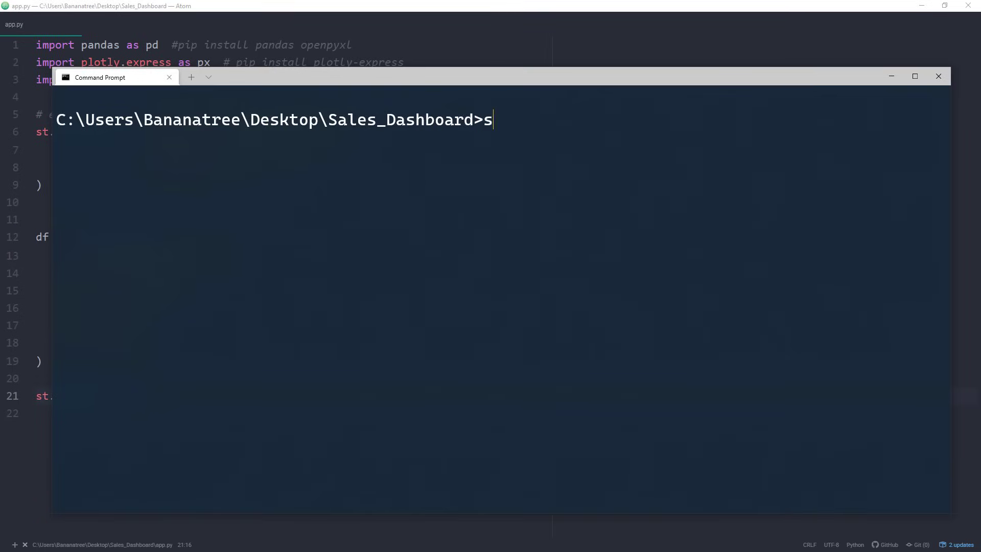
{"action": "type", "text": "tream"}
{"action": "type", "text": "lit run app"}
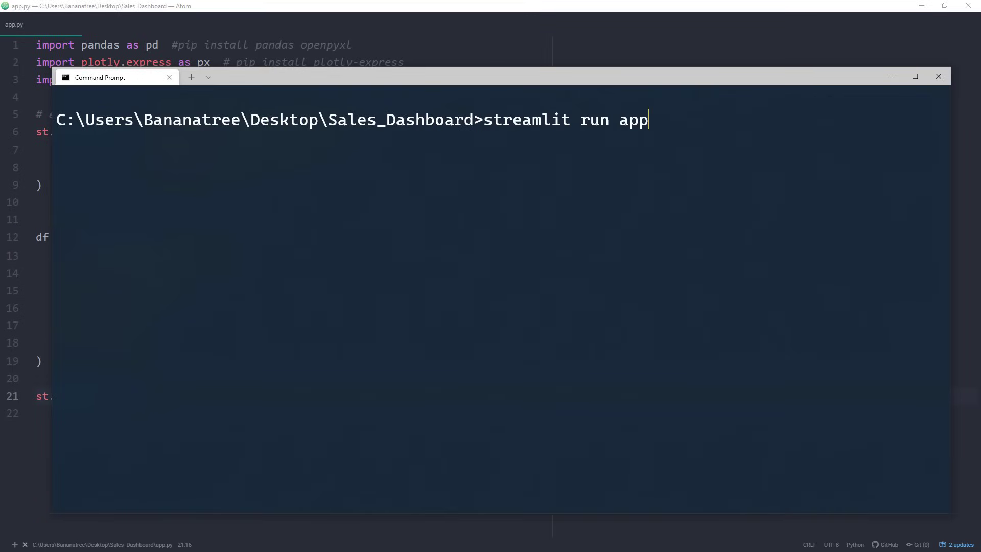
{"action": "type", "text": ".py"}
- Run 'streamlit run app.py' to serve the dashboard at localhost:8501
{"action": "key", "text": "Return"}
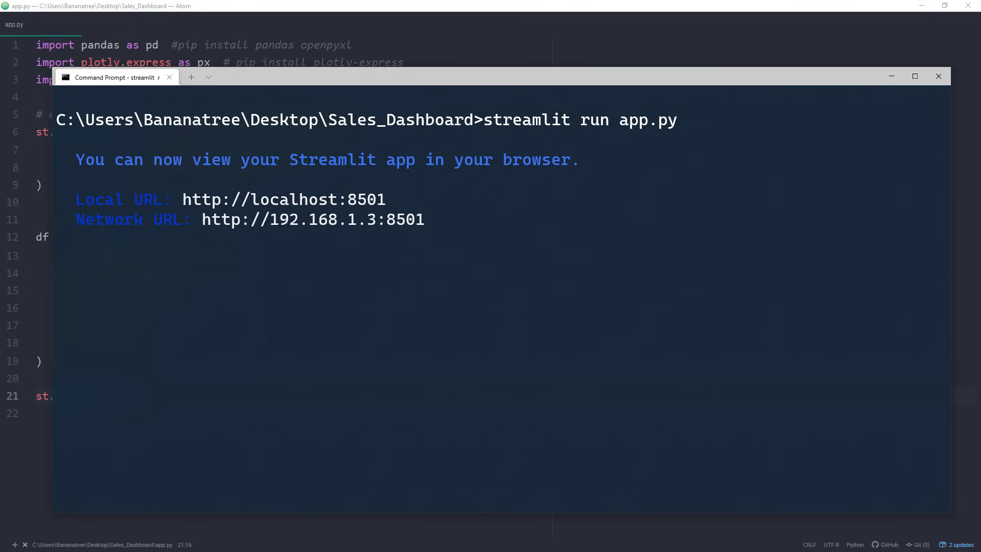
{"action": "mouse_move", "coordinate": [232, 98]}
{"action": "left_mouse_down"}
{"action": "mouse_move", "coordinate": [713, 18]}
{"action": "mouse_move", "coordinate": [614, 34]}
{"action": "left_mouse_up"}
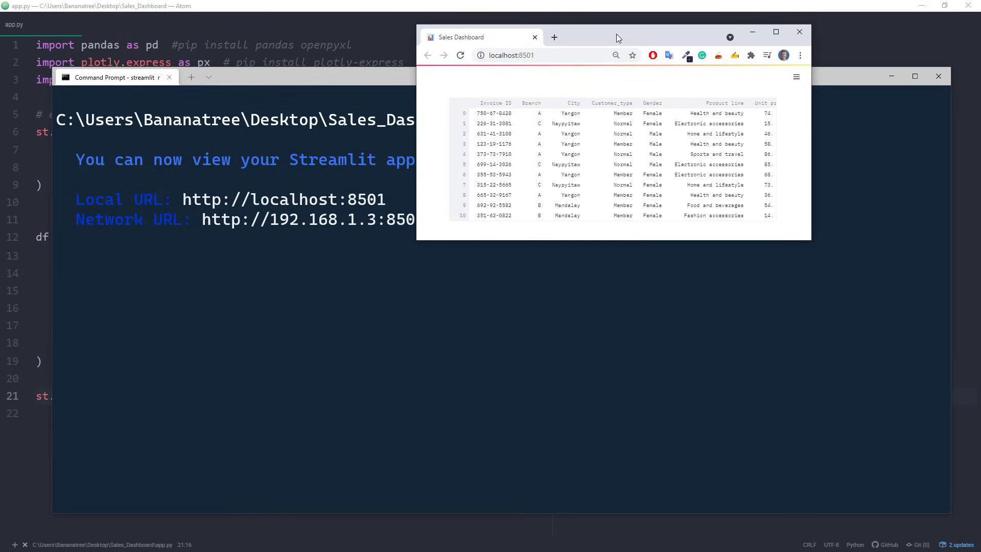
- Dock the Chrome Sales Dashboard beside the Atom code, widening the browser pane
{"action": "double_click", "coordinate": [616, 34]}
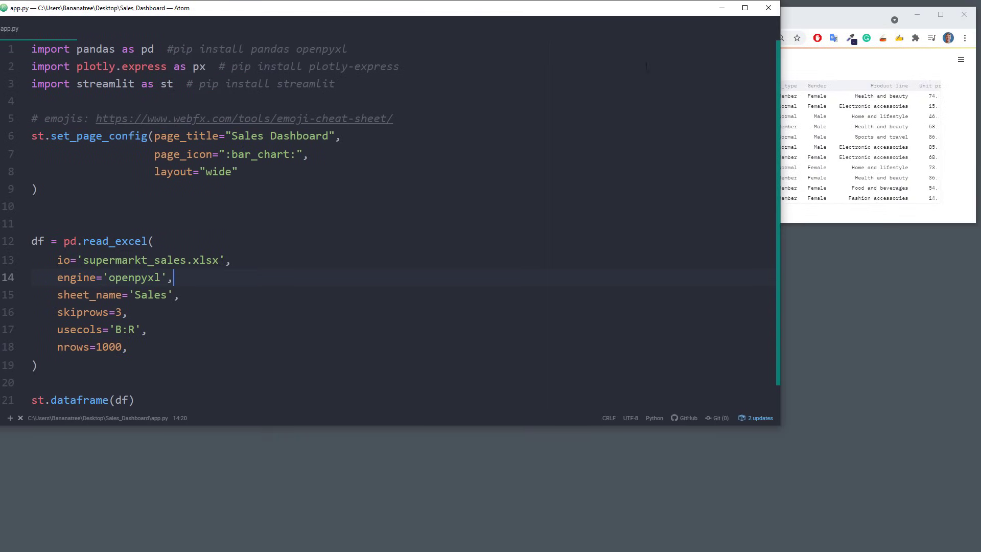
{"action": "left_click_drag", "start_coordinate": [573, 351], "coordinate": [550, 351]}
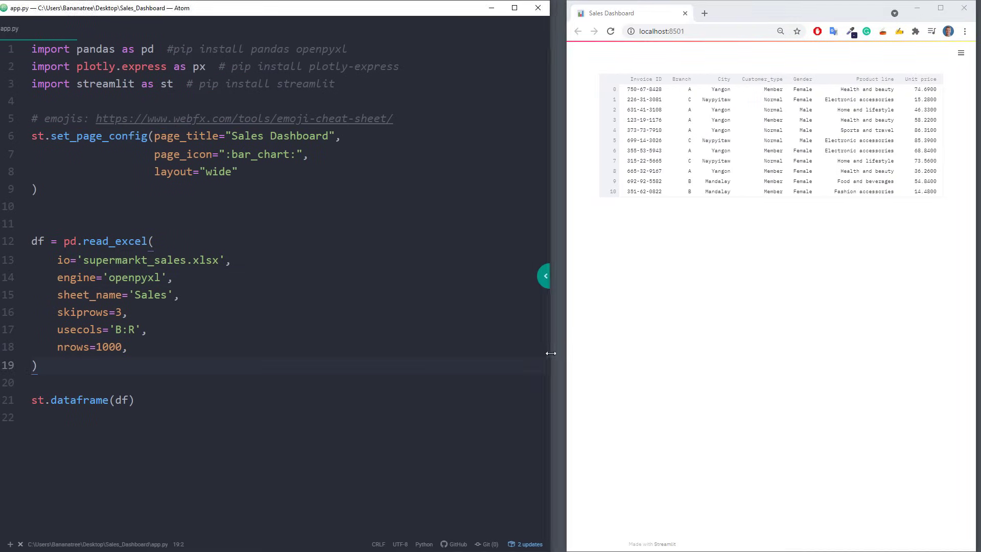
{"action": "left_click", "coordinate": [177, 399]}
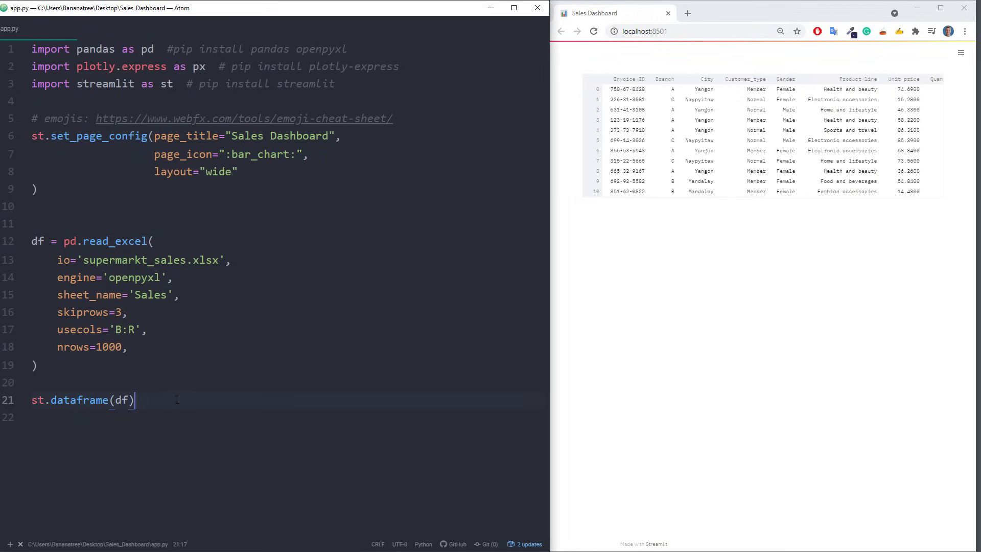
- Add a sidebar header and a City multiselect with options and default set to df['City'].unique()
{"action": "key", "text": "Return"}
{"action": "key", "text": "Return"}
{"action": "scroll", "coordinate": [176, 400], "scroll_direction": "down", "scroll_amount": 10}
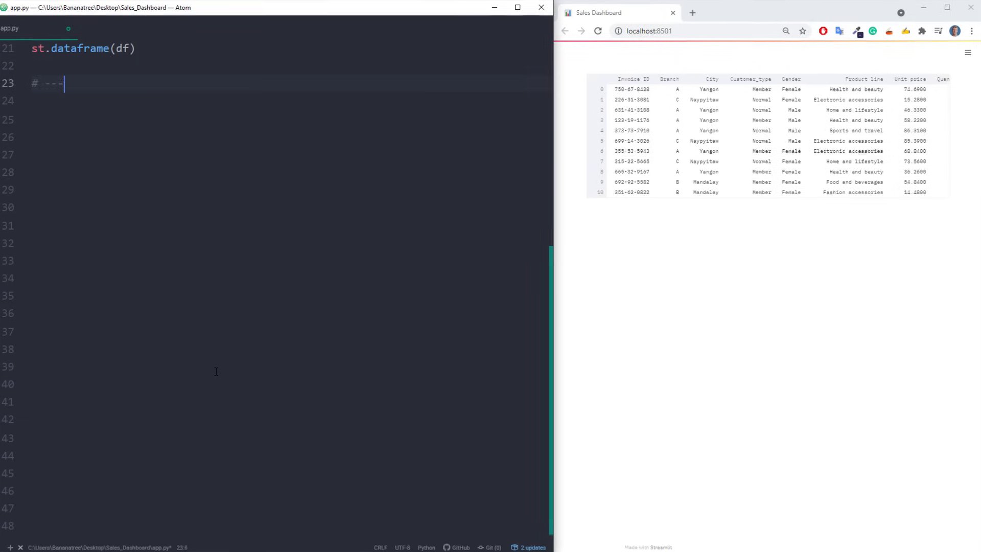
{"action": "type", "text": "---- SIDEBAR ----"}
{"action": "key", "text": "Return"}
{"action": "type", "text": "st.side"}
{"action": "type", "text": "bar.hea"}
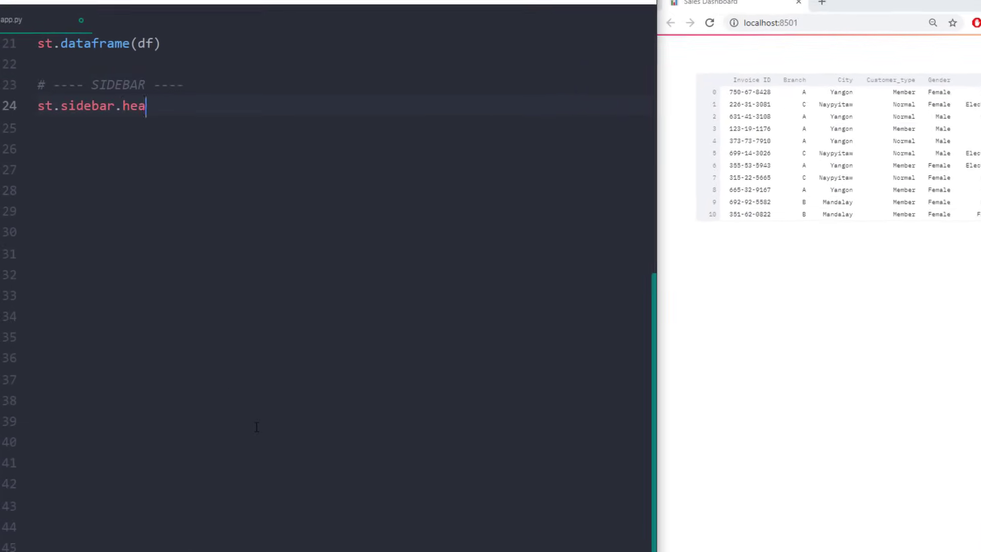
{"action": "type", "text": "der(\"Please Filter Here:"}
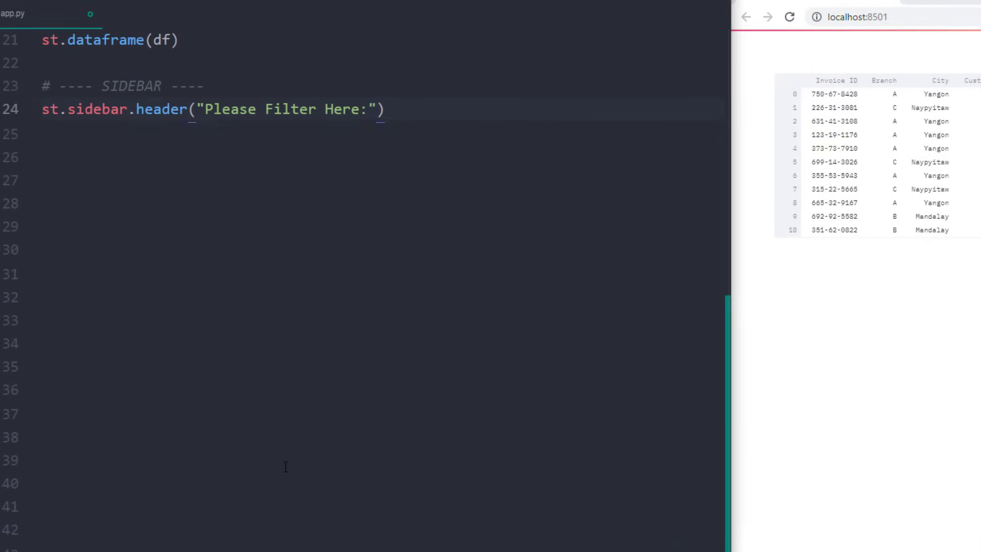
{"action": "key", "text": "End"}
{"action": "key", "text": "Return"}
{"action": "type", "text": "city"}
{"action": "type", "text": " = st"}
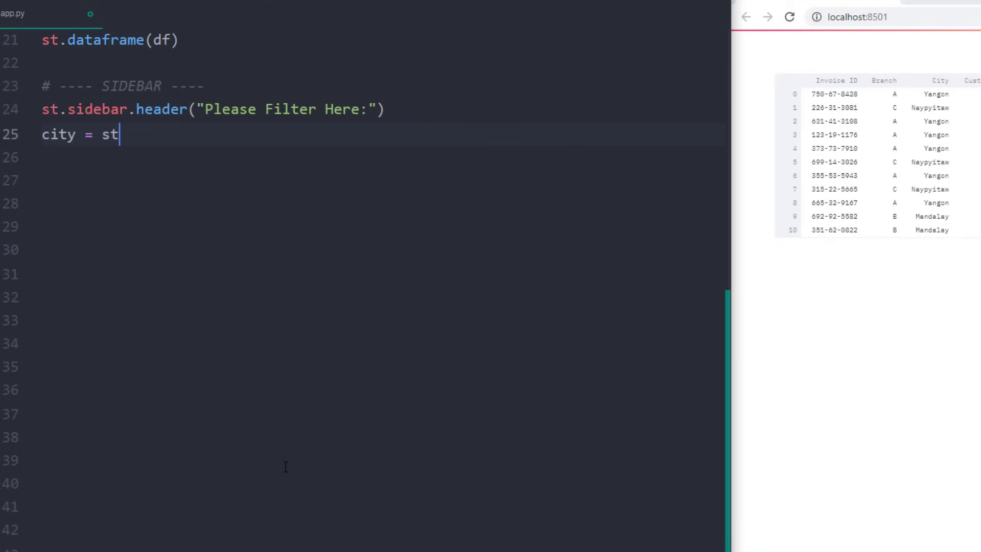
{"action": "type", "text": ".sidebar.m"}
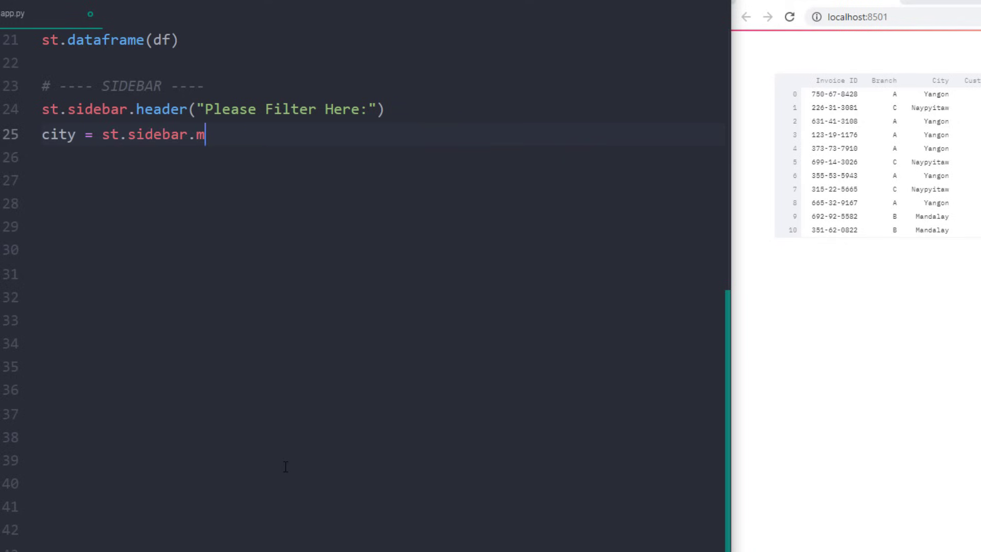
{"action": "type", "text": "ultise"}
{"action": "type", "text": "lect("}
{"action": "key", "text": "Return"}
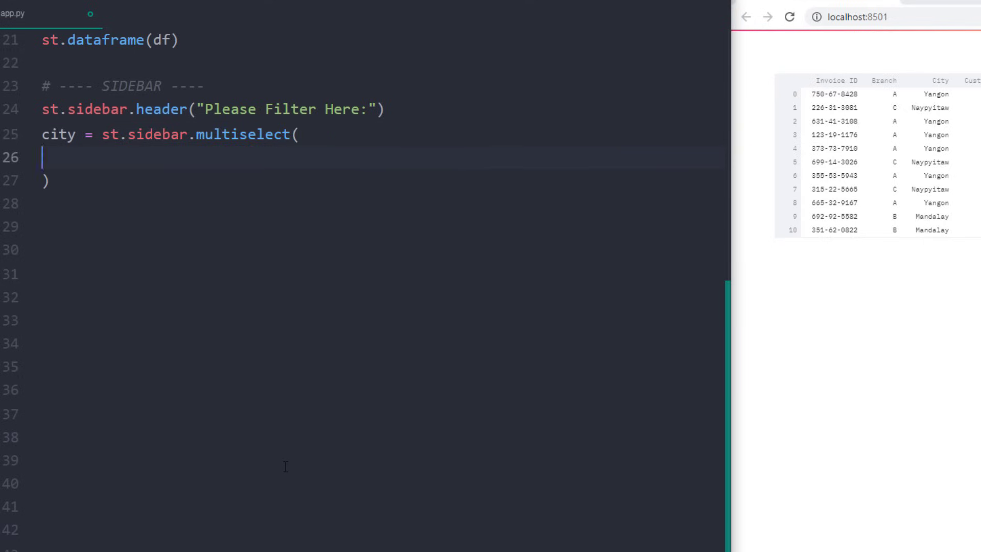
{"action": "type", "text": "Select"}
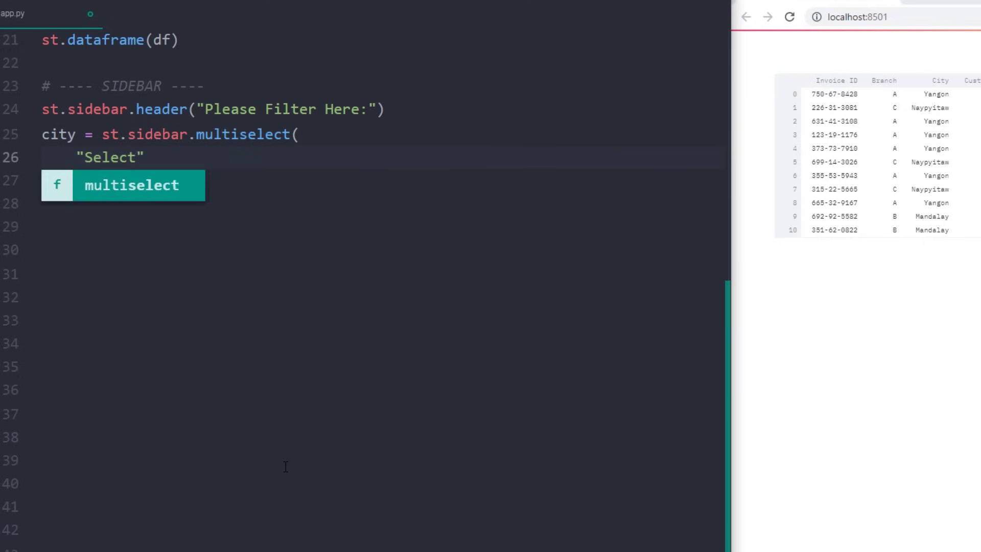
{"action": "type", "text": " the City:\""}
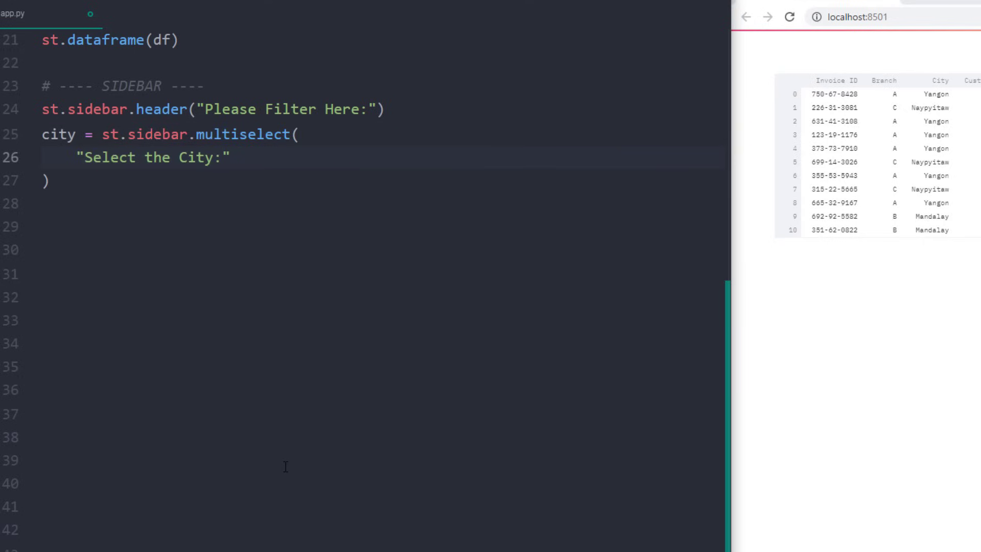
{"action": "type", "text": ","}
{"action": "key", "text": "Return"}
{"action": "type", "text": "options=df"}
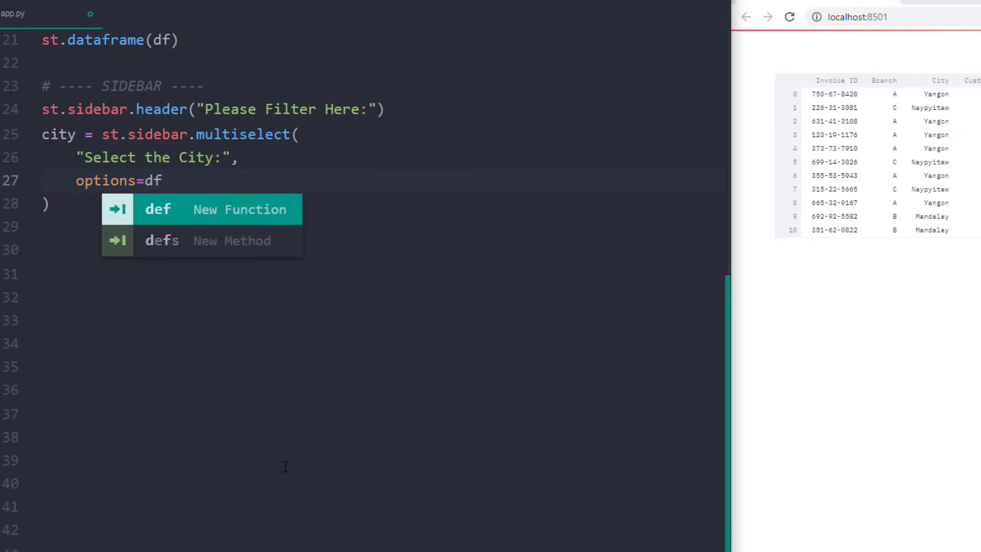
{"action": "type", "text": "[\"City\"].unique"}
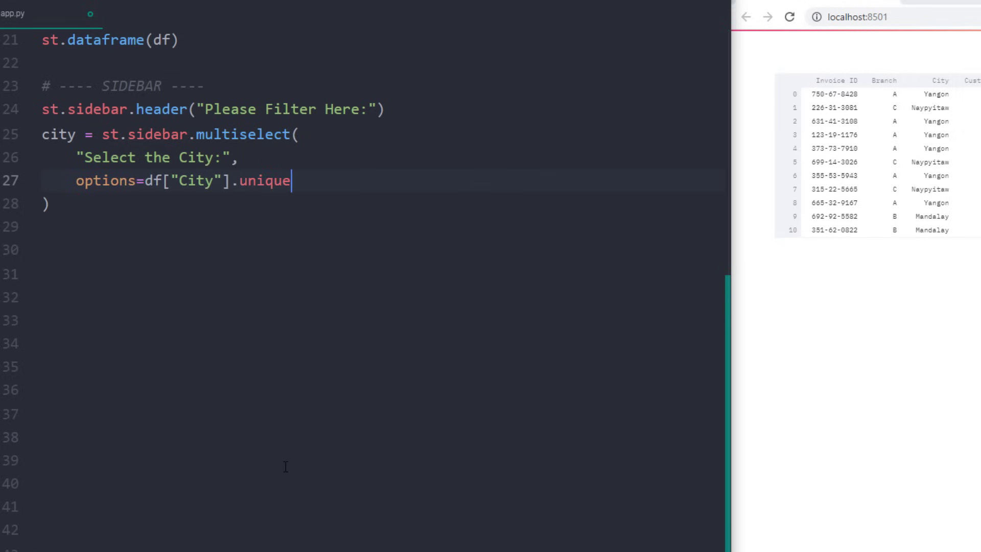
{"action": "type", "text": "(),"}
{"action": "key", "text": "Return"}
{"action": "type", "text": "defau"}
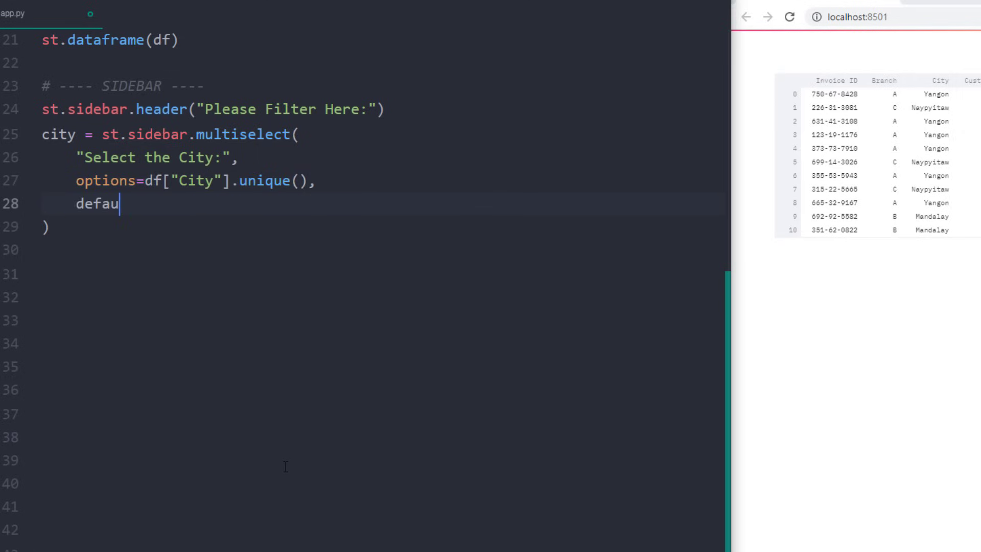
{"action": "type", "text": "lt=df[\""}
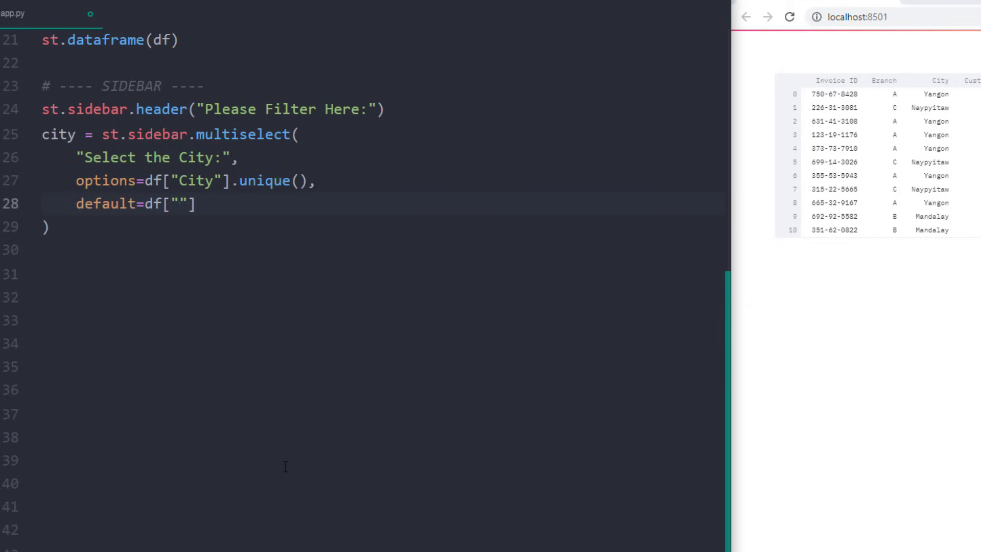
{"action": "type", "text": "City\"].uni"}
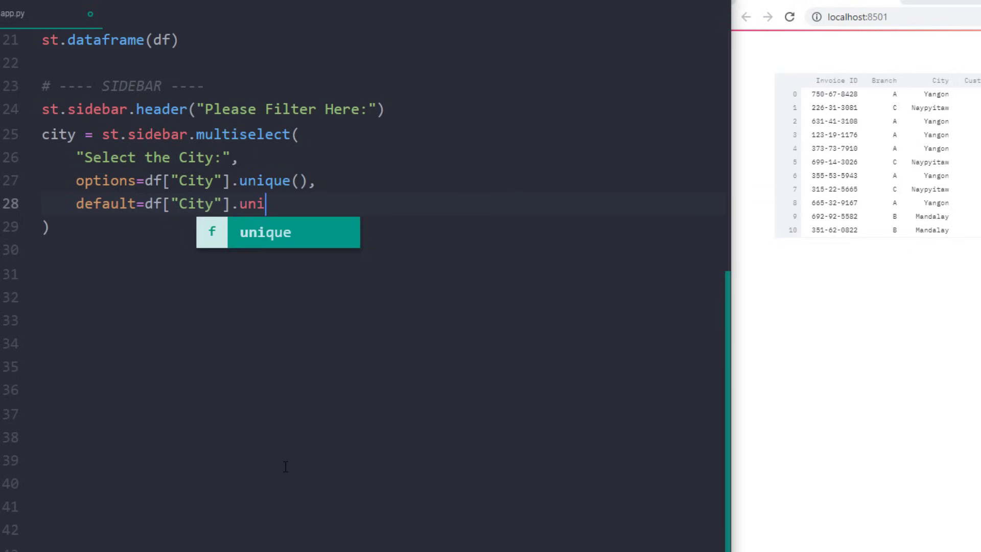
{"action": "key", "text": "Tab"}
{"action": "type", "text": "("}
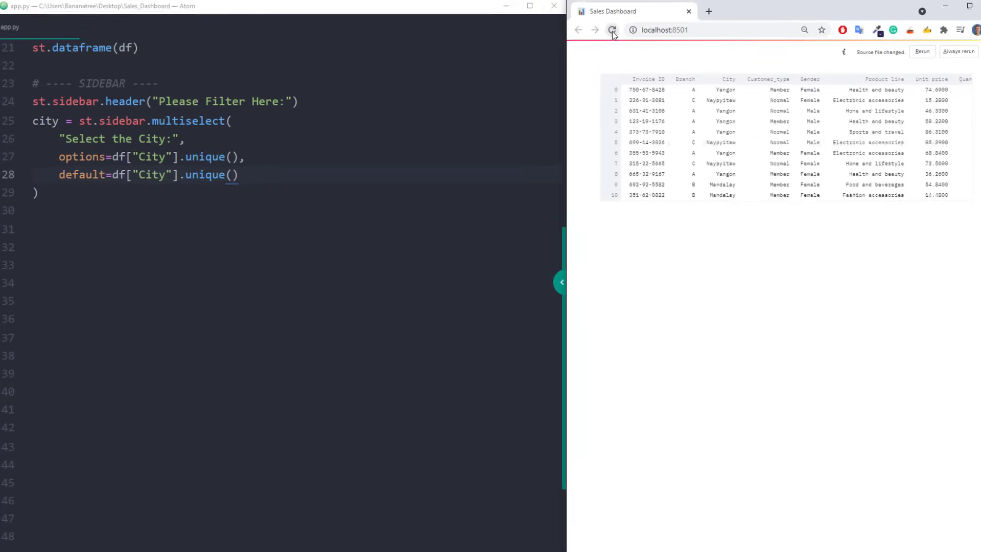
- Reload the dashboard and check the city filter by removing and re-adding Yangon and Mandalay
{"action": "left_click", "coordinate": [613, 31]}
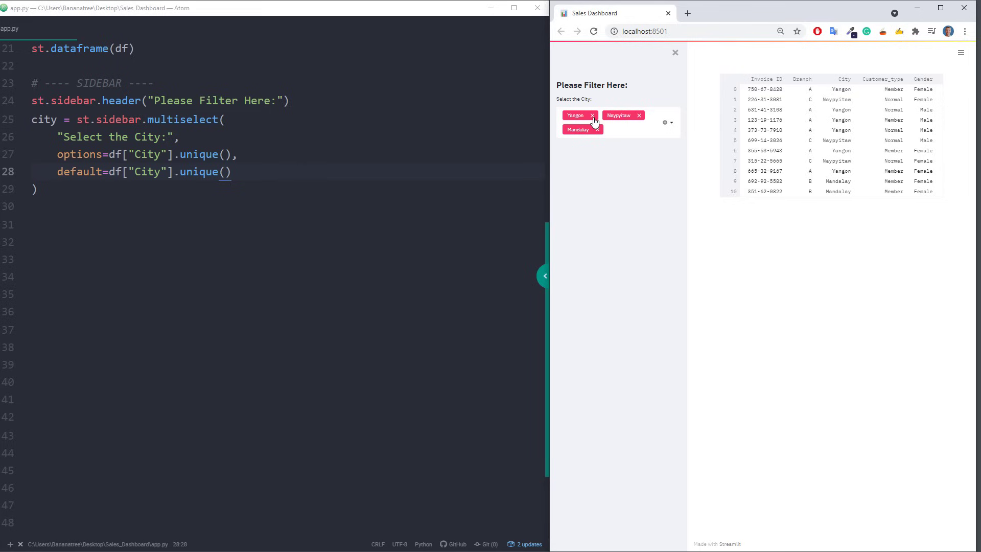
{"action": "left_click", "coordinate": [592, 116]}
{"action": "left_click", "coordinate": [642, 122]}
{"action": "left_click", "coordinate": [672, 121]}
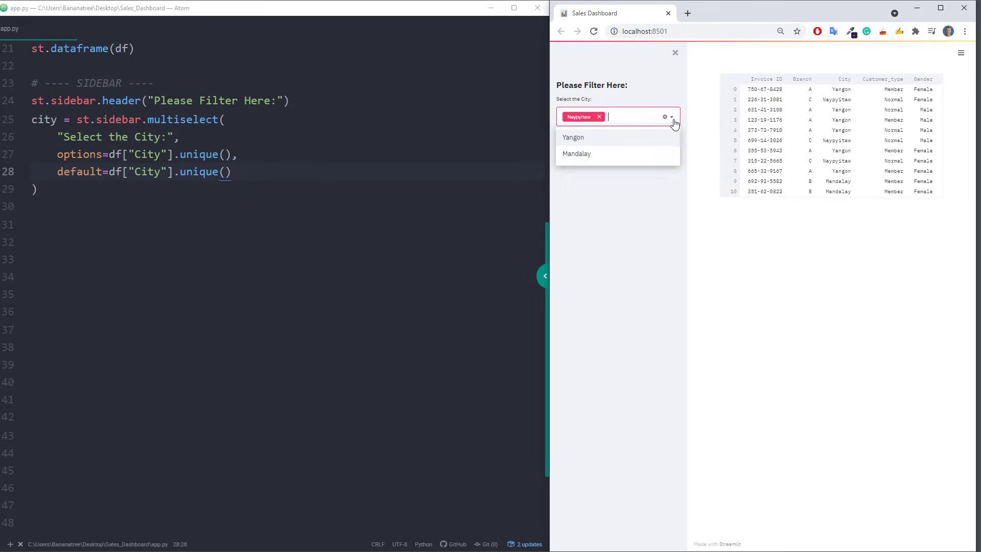
{"action": "left_click", "coordinate": [576, 153]}
{"action": "left_click", "coordinate": [670, 116]}
{"action": "left_click", "coordinate": [576, 142]}
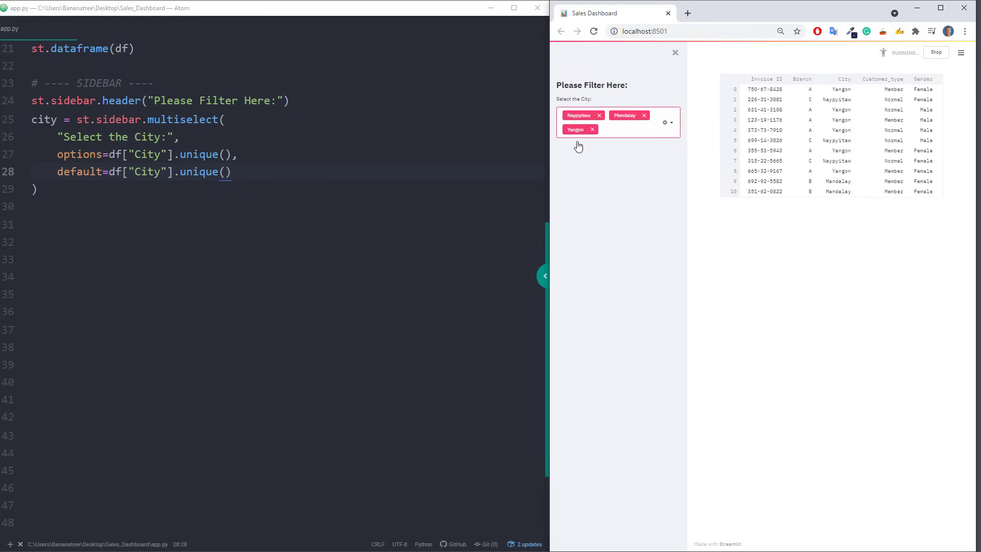
- Duplicate the city filter block as a customer type filter, then copy that block
{"action": "left_click", "coordinate": [230, 222]}
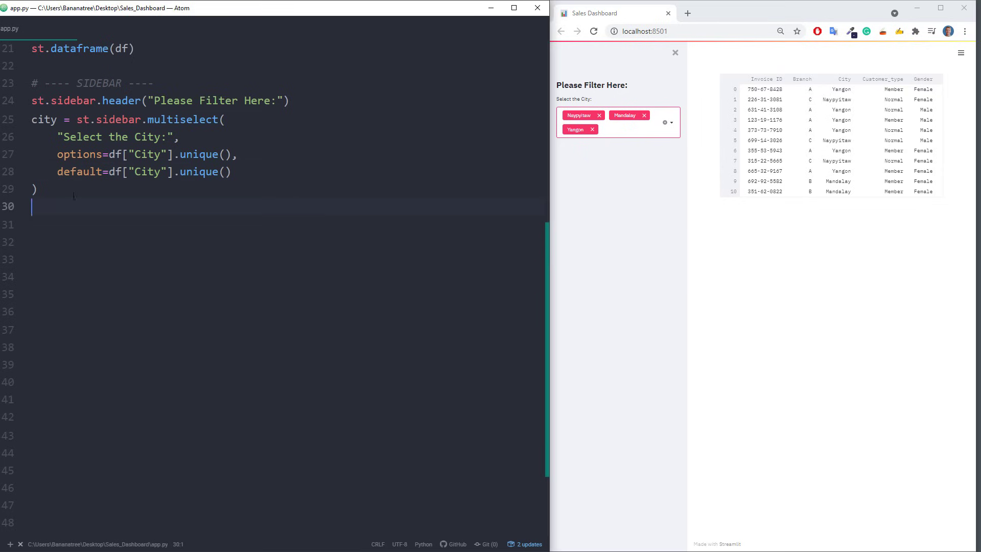
{"action": "key", "text": "shift+Up"}
{"action": "key", "text": "shift+Up"}
{"action": "key", "text": "shift+Up"}
{"action": "key", "text": "ctrl+c"}
{"action": "key", "text": "ctrl+v"}
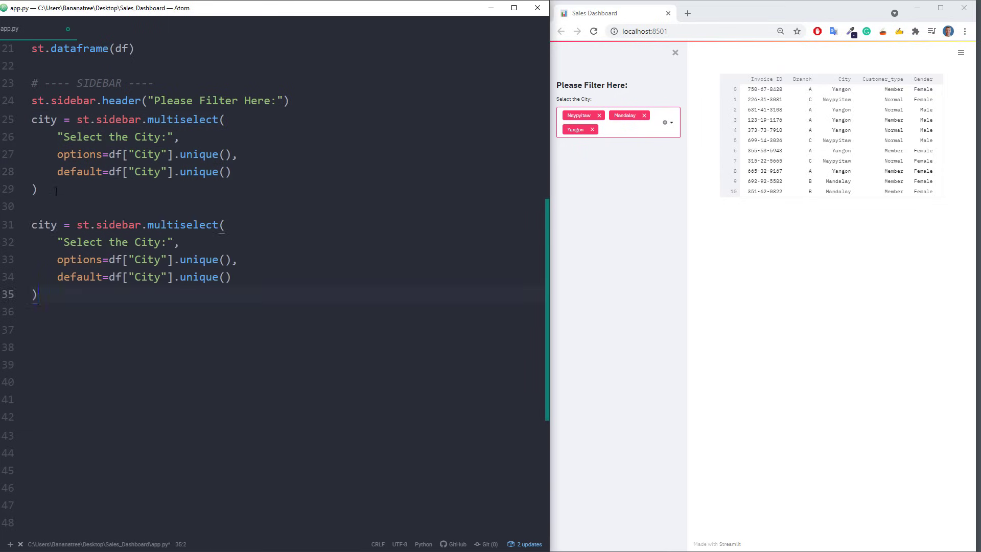
{"action": "double_click", "coordinate": [43, 225]}
{"action": "type", "text": "customer_type"}
{"action": "double_click", "coordinate": [147, 243]}
{"action": "type", "text": "Customer Type"}
{"action": "double_click", "coordinate": [147, 260]}
{"action": "type", "text": "Customer_type"}
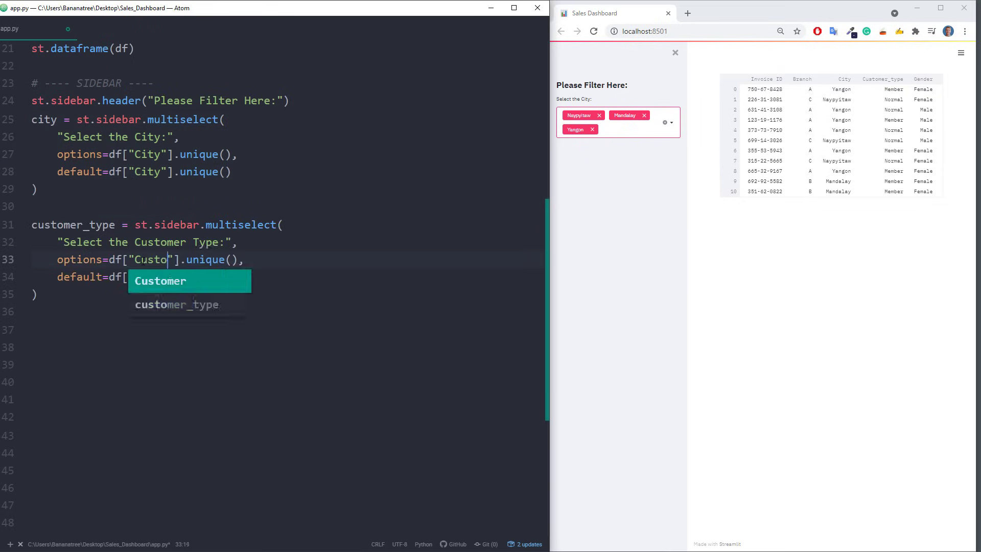
{"action": "double_click", "coordinate": [148, 277]}
{"action": "type", "text": "Customer_type"}
{"action": "key", "text": "shift+Up"}
{"action": "key", "text": "shift+Up"}
{"action": "key", "text": "shift+Up"}
{"action": "key", "text": "ctrl+c"}
- Paste the copied block as a gender filter, save app.py, and reload the dashboard
{"action": "key", "text": "ctrl+v"}
{"action": "type", "text": "gender"}
{"action": "double_click", "coordinate": [184, 347]}
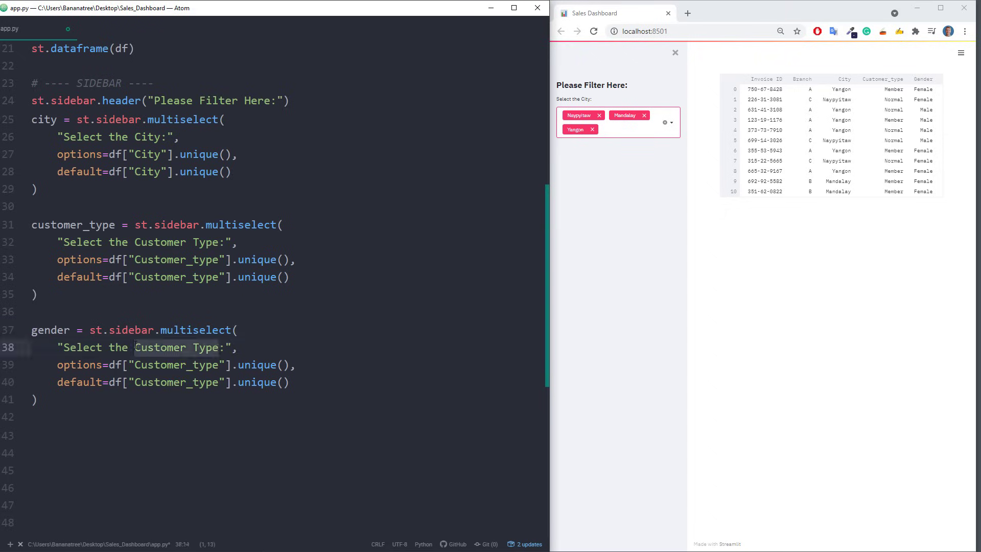
{"action": "type", "text": "Gender"}
{"action": "double_click", "coordinate": [176, 366]}
{"action": "type", "text": "Gender"}
{"action": "key", "text": "ctrl+s"}
{"action": "left_click", "coordinate": [753, 310]}
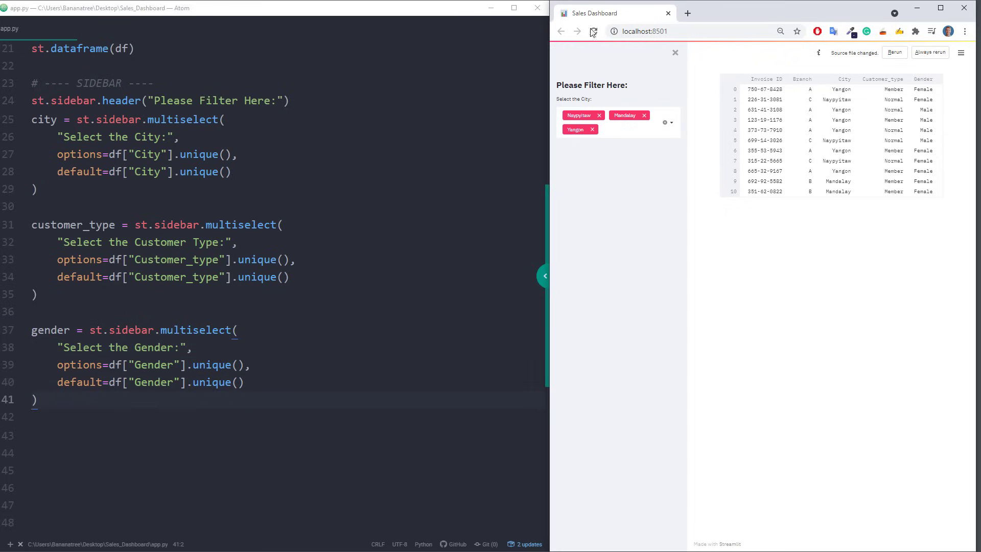
{"action": "left_click", "coordinate": [595, 34]}
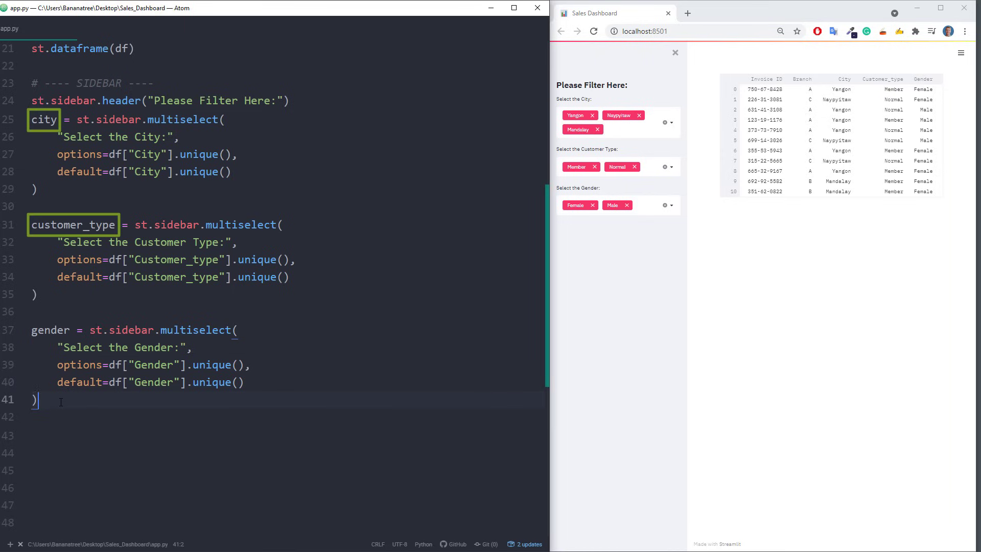
- Write df_selection = df.query() matching City, Customer_type and Gender to the sidebar selections
{"action": "key", "text": "Return"}
{"action": "key", "text": "Return"}
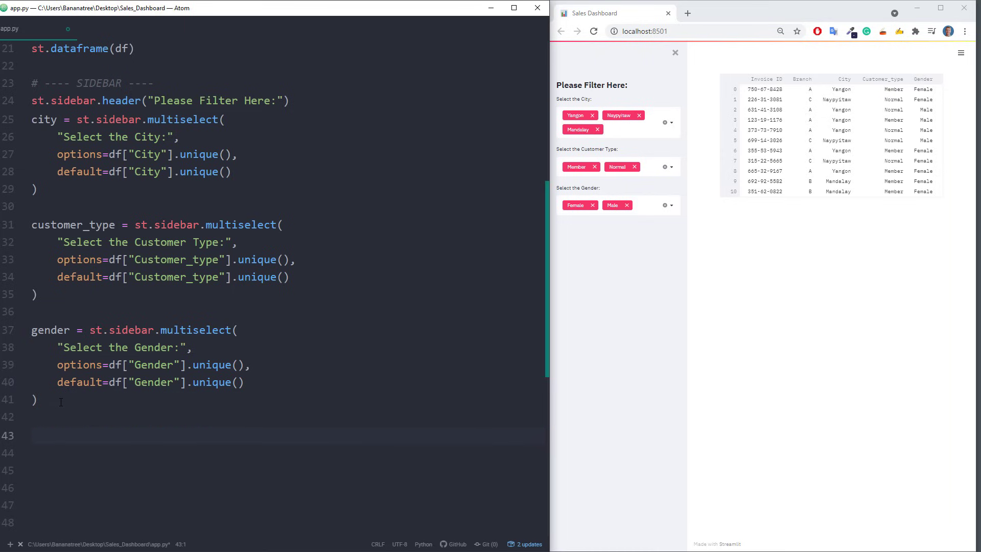
{"action": "type", "text": "df"}
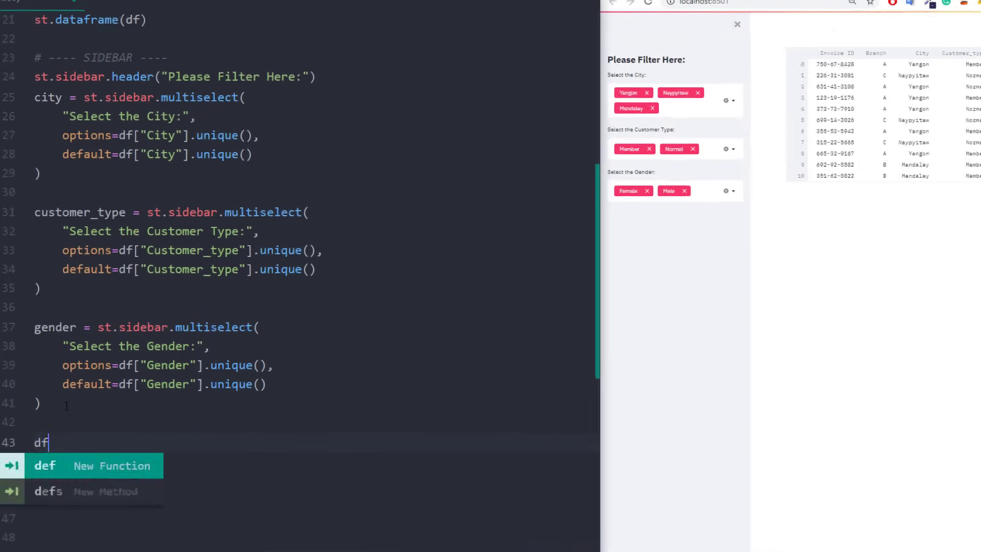
{"action": "type", "text": "_s"}
{"action": "type", "text": "election"}
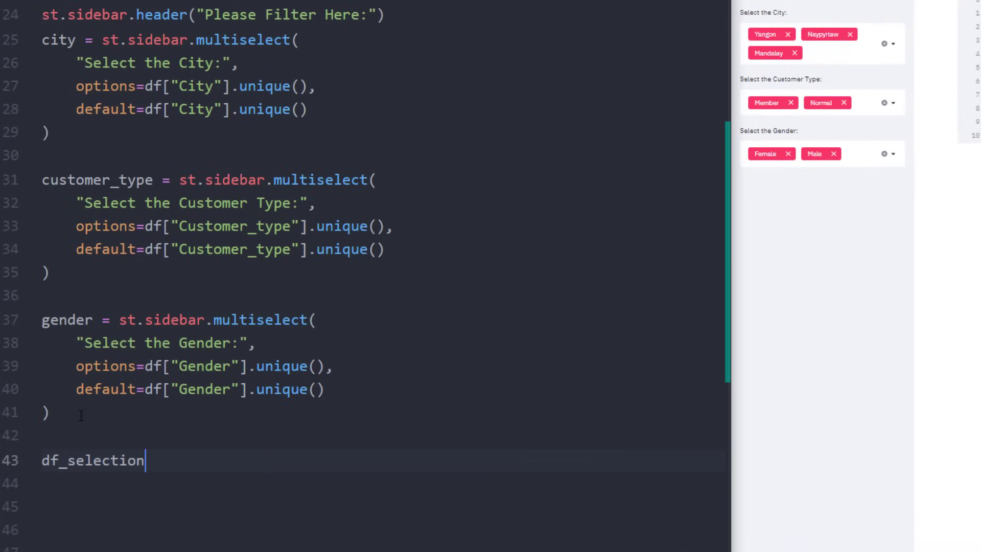
{"action": "type", "text": " = df.qu"}
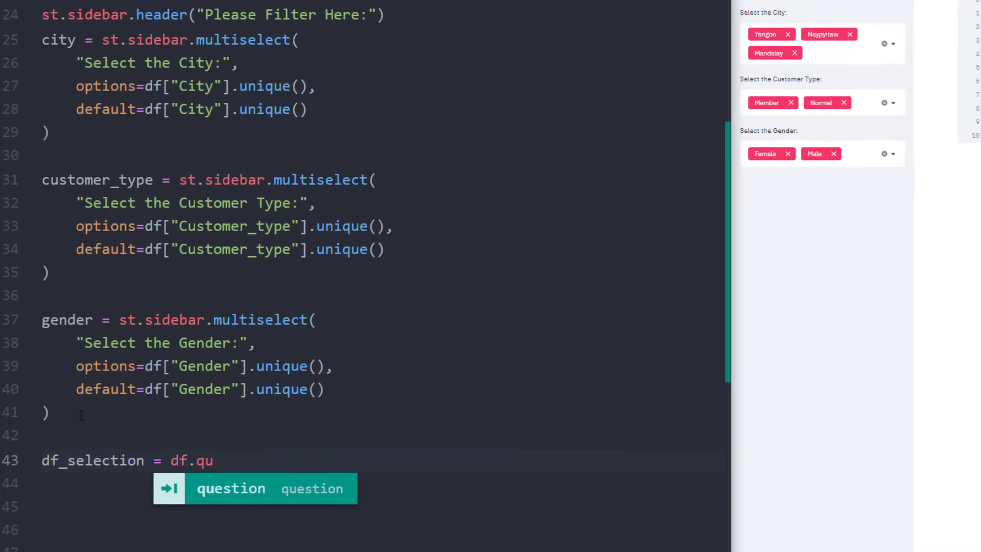
{"action": "type", "text": "ery()"}
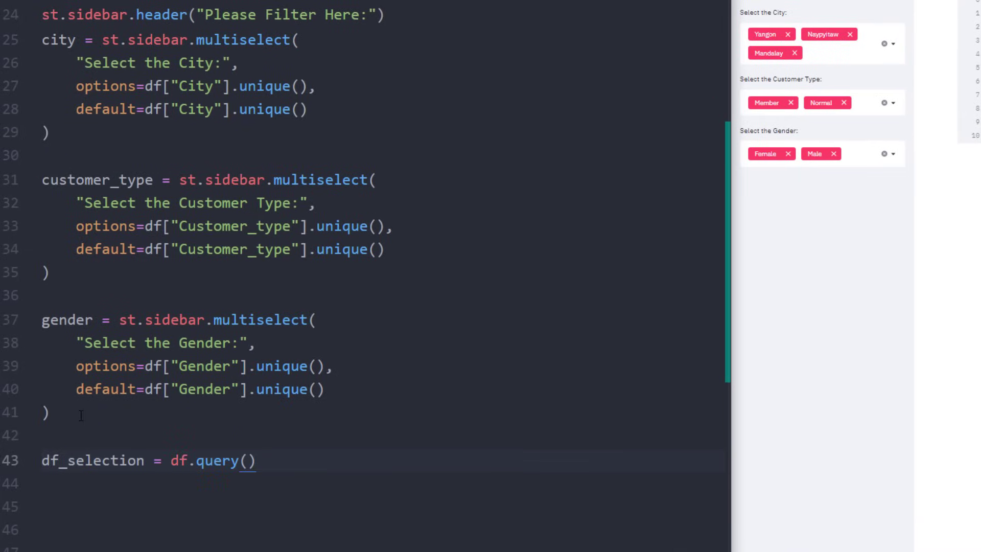
{"action": "key", "text": "Return"}
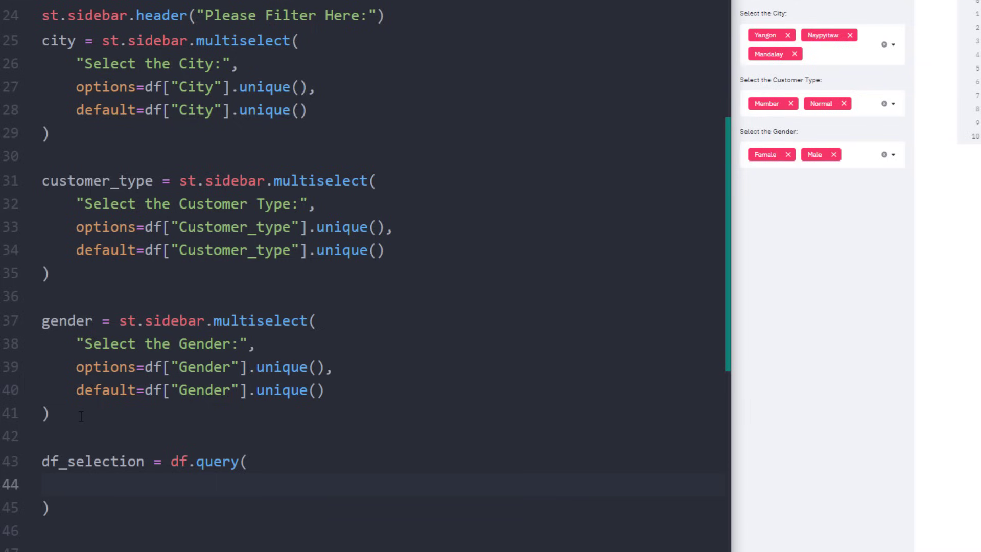
{"action": "type", "text": "City"}
{"action": "type", "text": " =="}
{"action": "type", "text": " @city"}
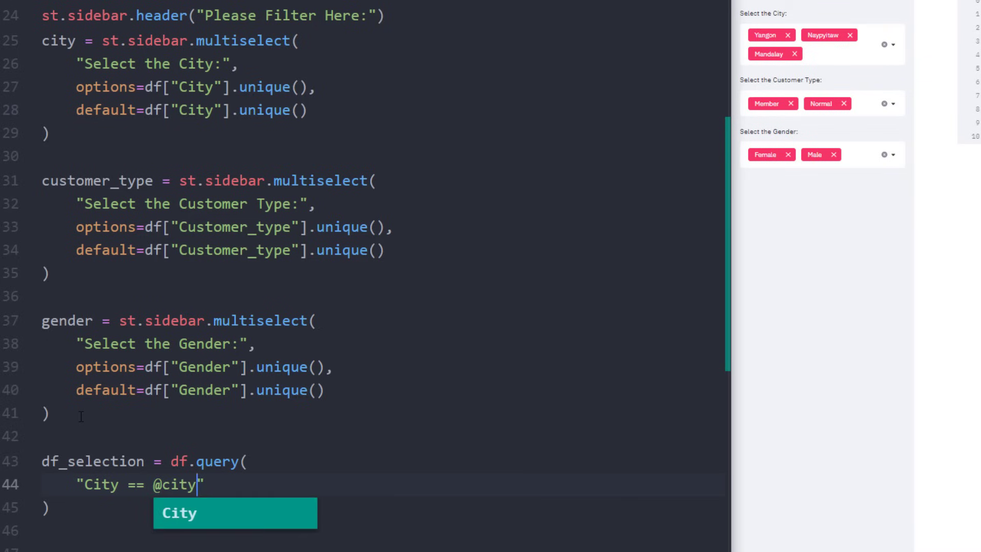
{"action": "type", "text": " & Customer_type == @customer_type &"}
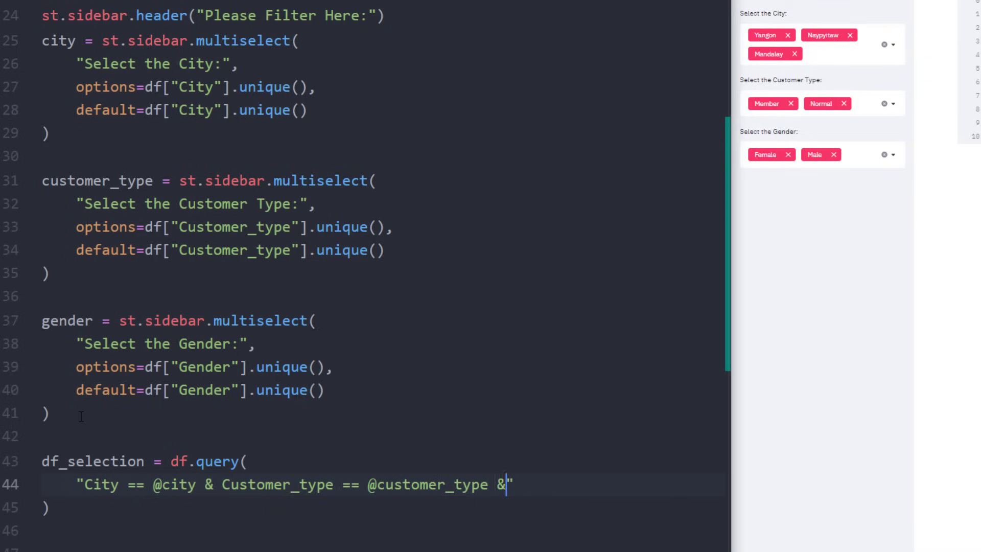
{"action": "type", "text": " Gender == @gender"}
{"action": "key", "text": "Escape"}
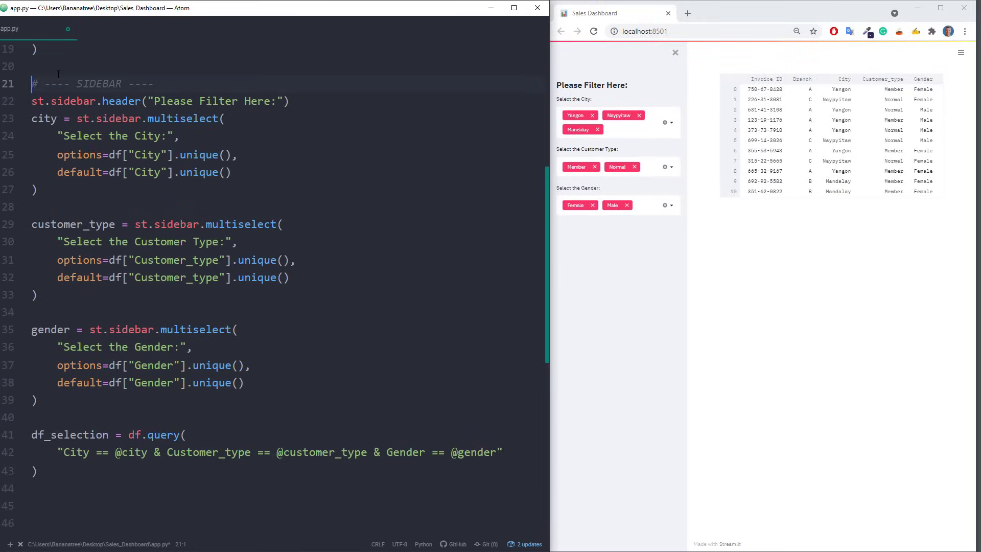
{"action": "scroll", "coordinate": [229, 306], "scroll_direction": "down", "scroll_amount": 3}
- Change st.dataframe(df) to st.dataframe(df_selection), save, and rerun the app
{"action": "left_click", "coordinate": [38, 416]}
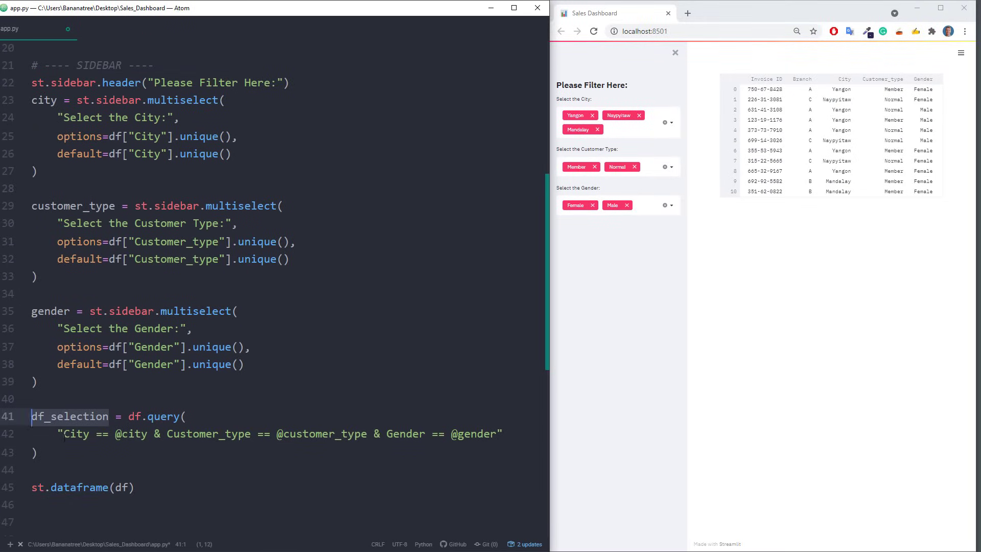
{"action": "key", "text": "ctrl+c"}
{"action": "double_click", "coordinate": [122, 487]}
{"action": "key", "text": "ctrl+v"}
{"action": "left_click", "coordinate": [154, 470]}
{"action": "key", "text": "ctrl+s"}
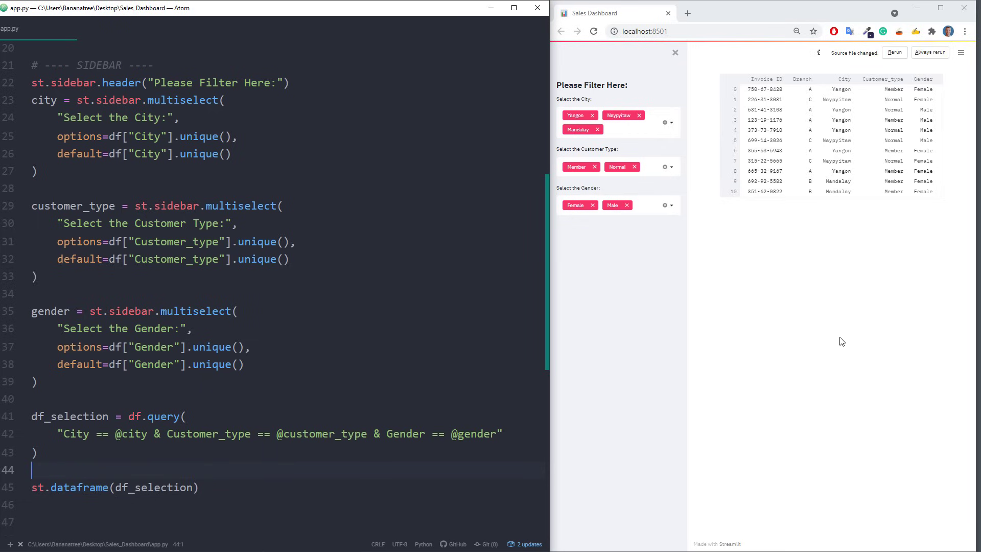
{"action": "left_click", "coordinate": [595, 31]}
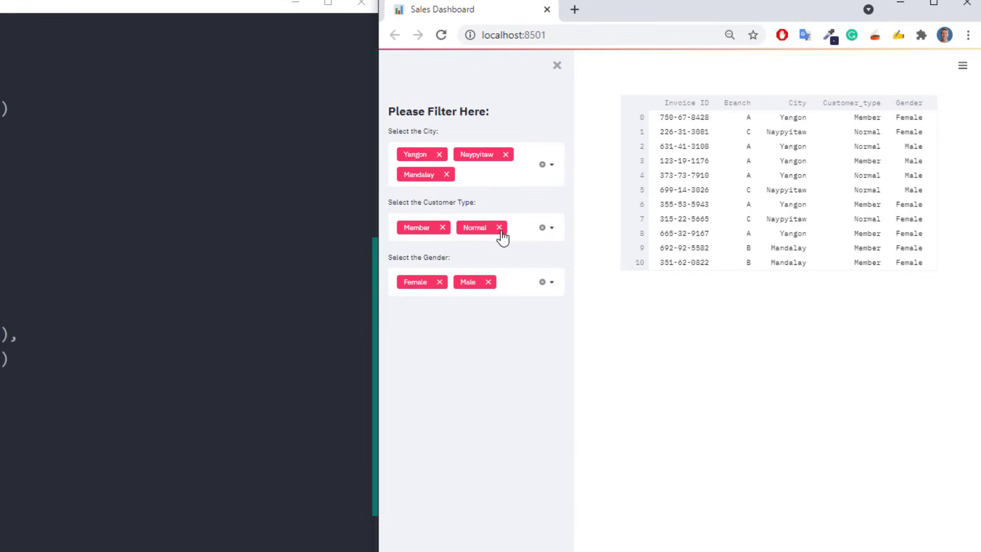
- Remove and re-add the Normal and Female tags, and remove Yangon from the city filter
{"action": "left_click", "coordinate": [498, 227]}
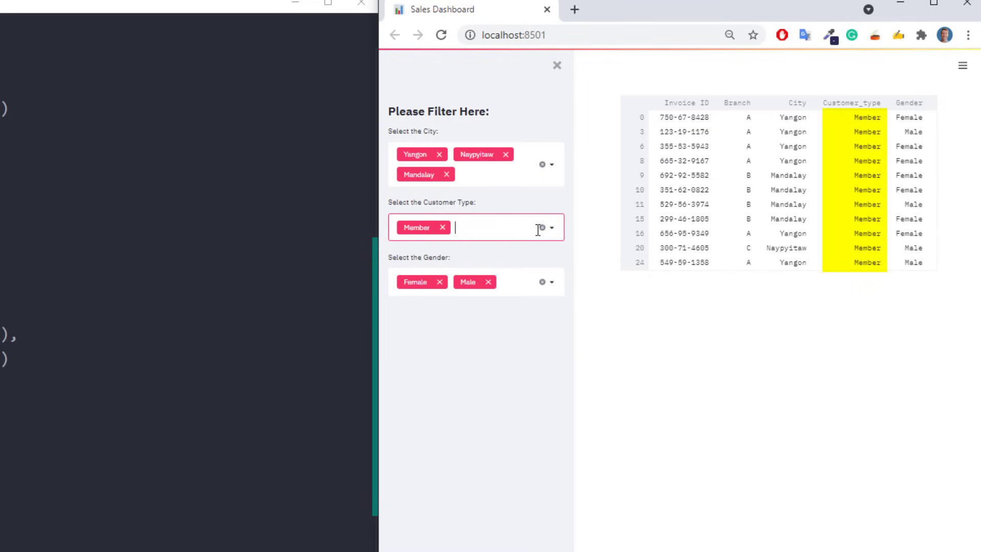
{"action": "left_click", "coordinate": [553, 228]}
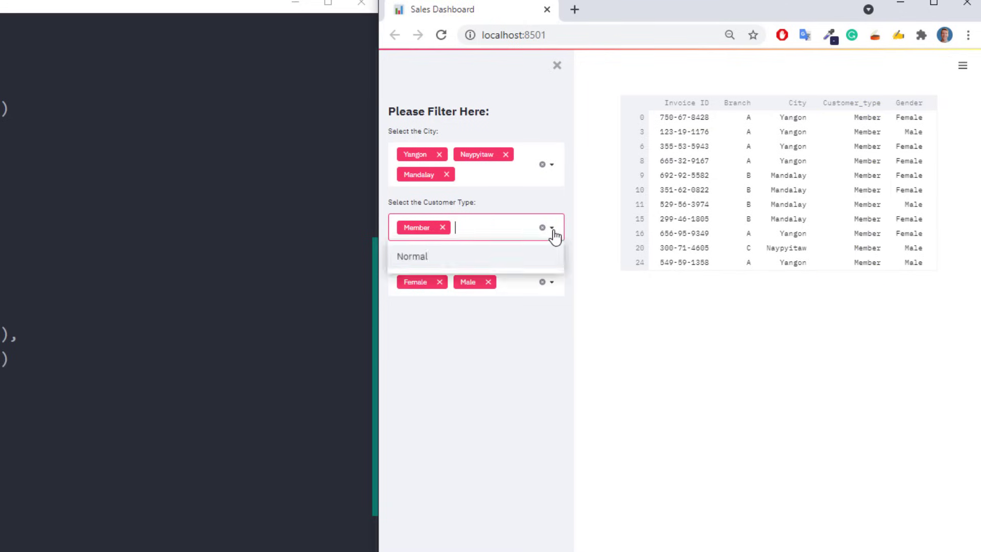
{"action": "left_click", "coordinate": [429, 253]}
{"action": "left_click", "coordinate": [440, 282]}
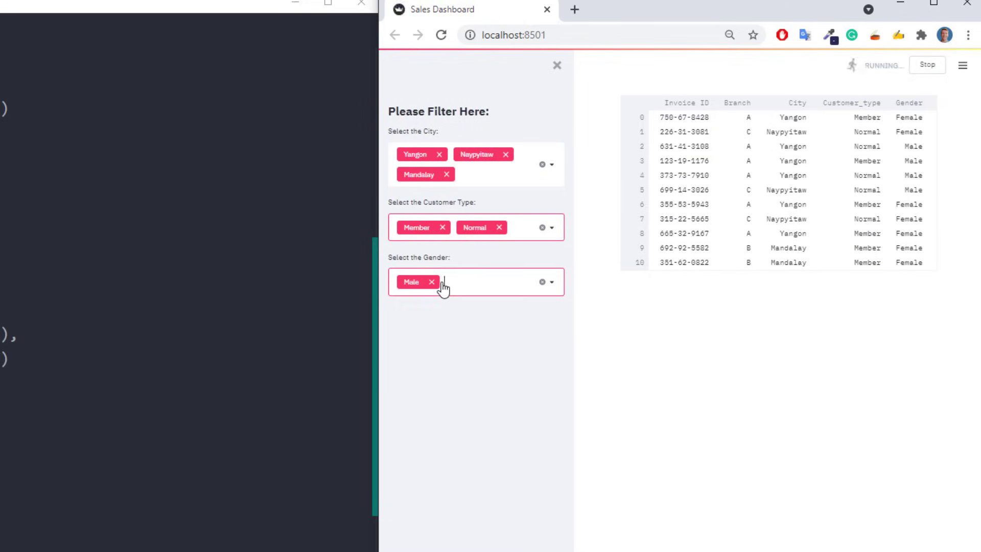
{"action": "left_click", "coordinate": [439, 155]}
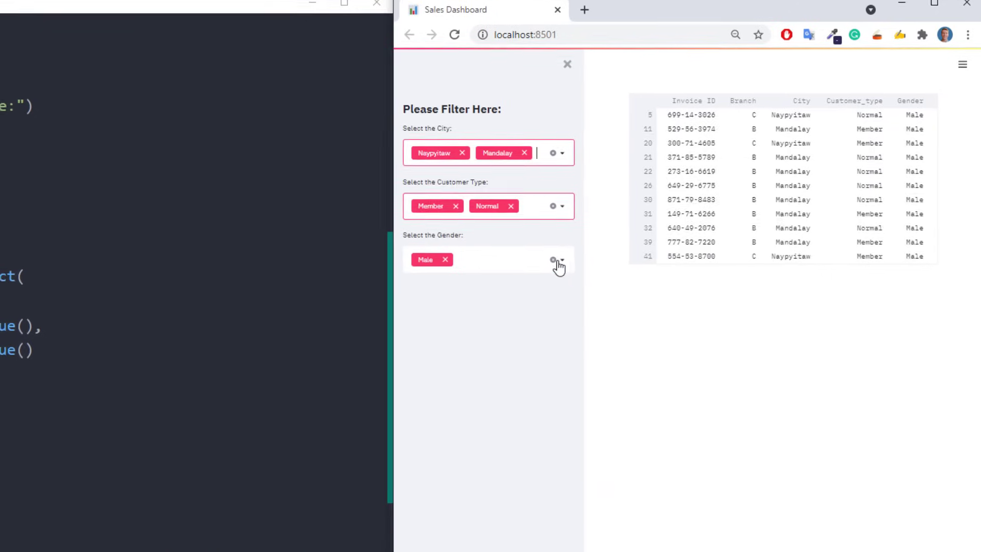
{"action": "left_click", "coordinate": [559, 265]}
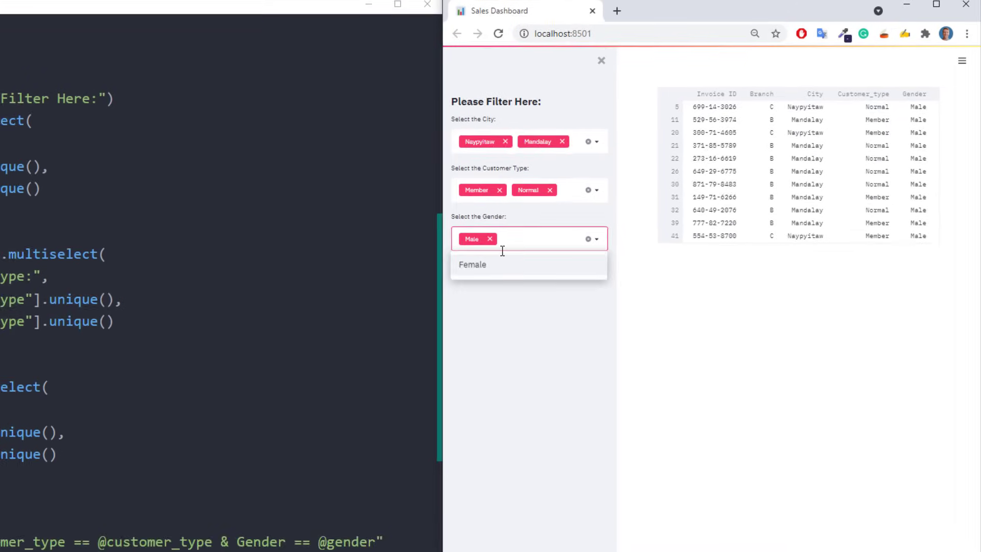
{"action": "left_click", "coordinate": [502, 264]}
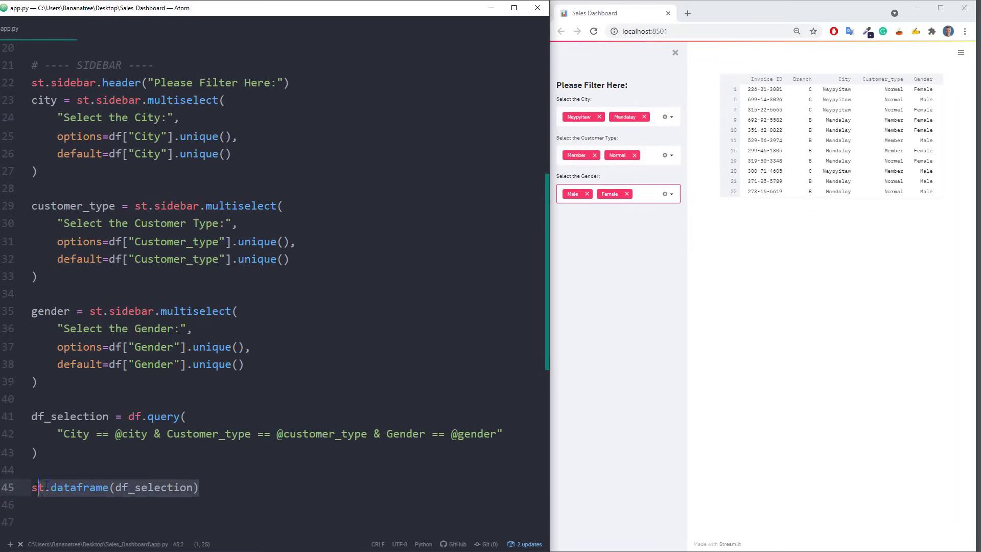
- Replace st.dataframe with a MAINPAGE comment, st.title(":bar_chart: Sales Dashboard") and st.markdown
{"action": "key", "text": "BackSpace"}
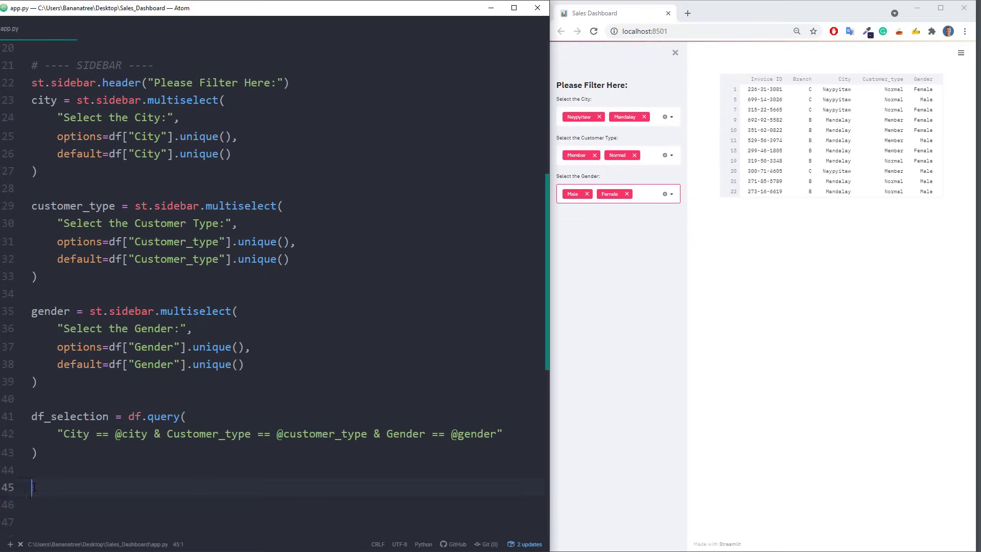
{"action": "key", "text": "Return"}
{"action": "scroll", "coordinate": [34, 486], "scroll_direction": "down", "scroll_amount": 10}
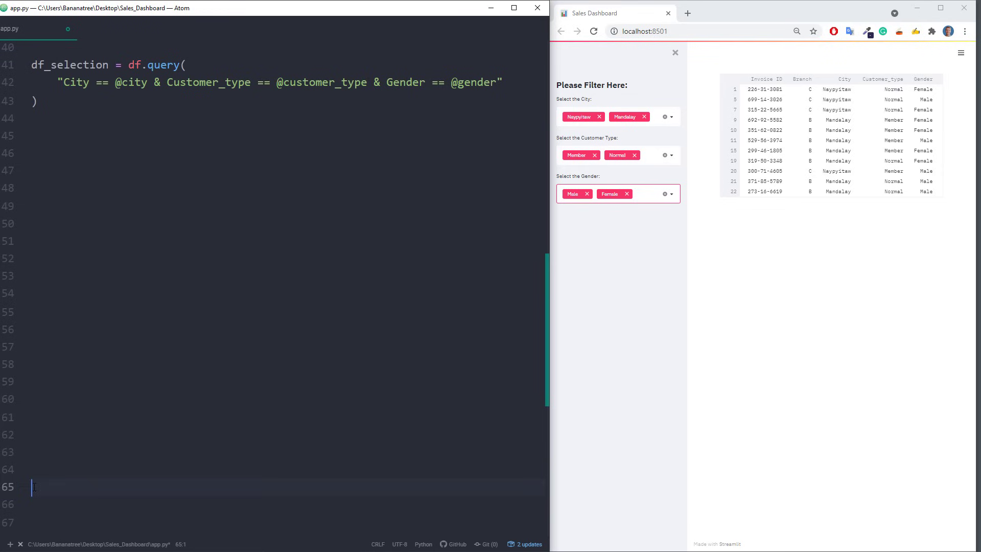
{"action": "key", "text": "Up"}
{"action": "type", "text": "#"}
{"action": "type", "text": " ---- MAINPAGE ----"}
{"action": "key", "text": "Return"}
{"action": "type", "text": "st"}
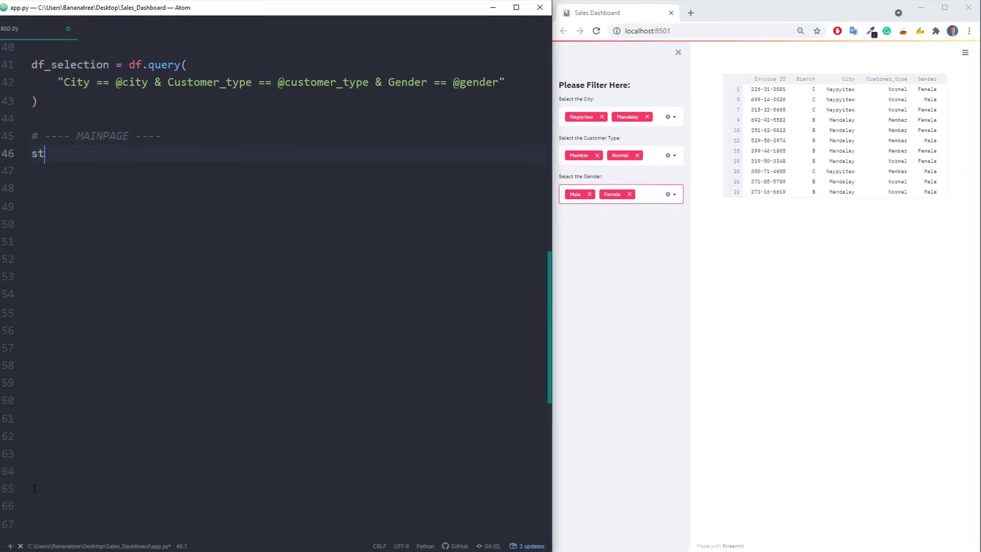
{"action": "type", "text": "."}
{"action": "type", "text": "ti"}
{"action": "type", "text": "tl"}
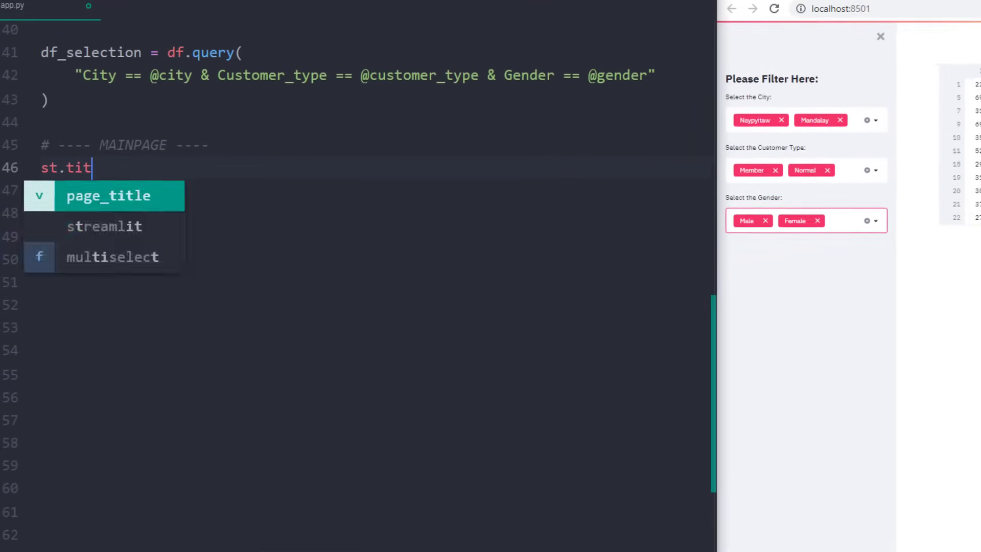
{"action": "type", "text": "e()\""}
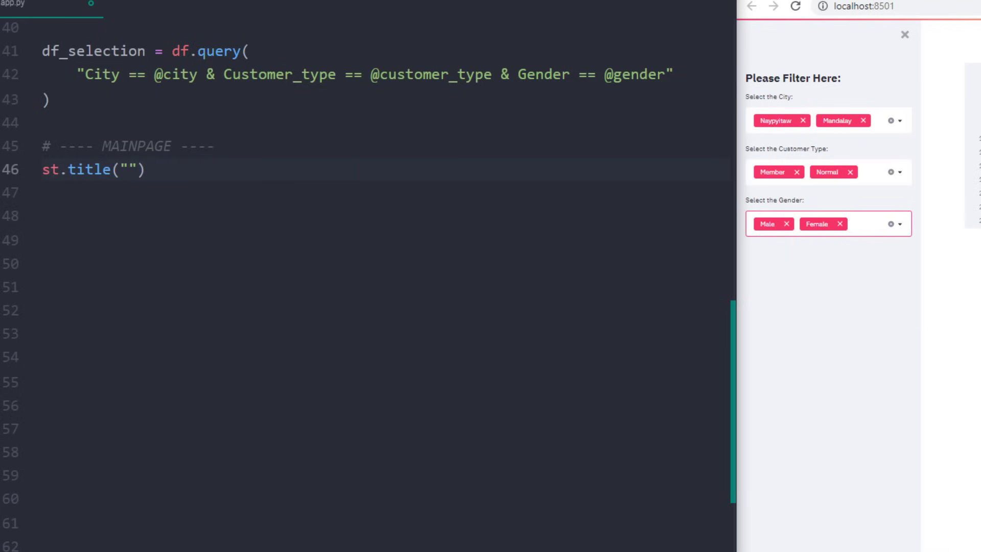
{"action": "type", "text": ":bar"}
{"action": "key", "text": "Tab"}
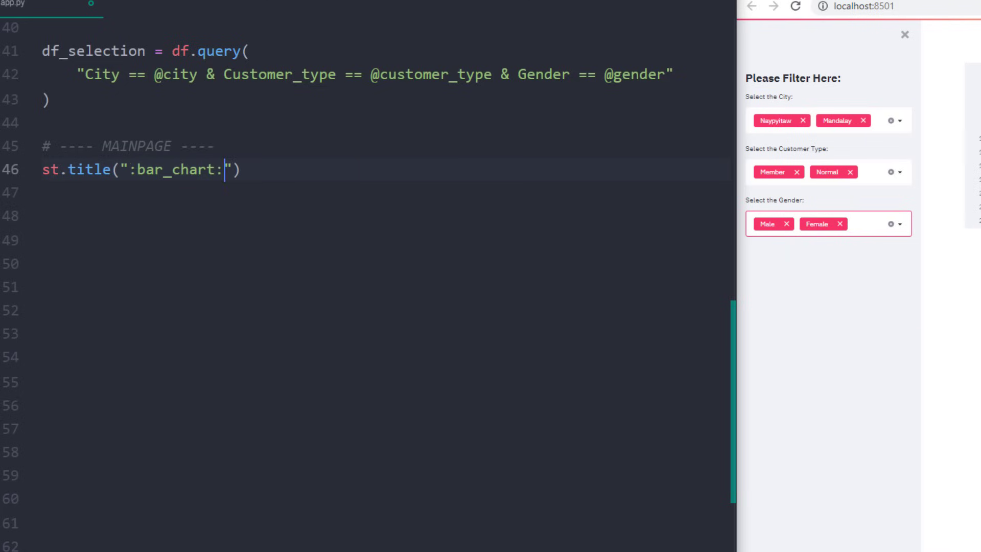
{"action": "type", "text": "Sales Dashboard"}
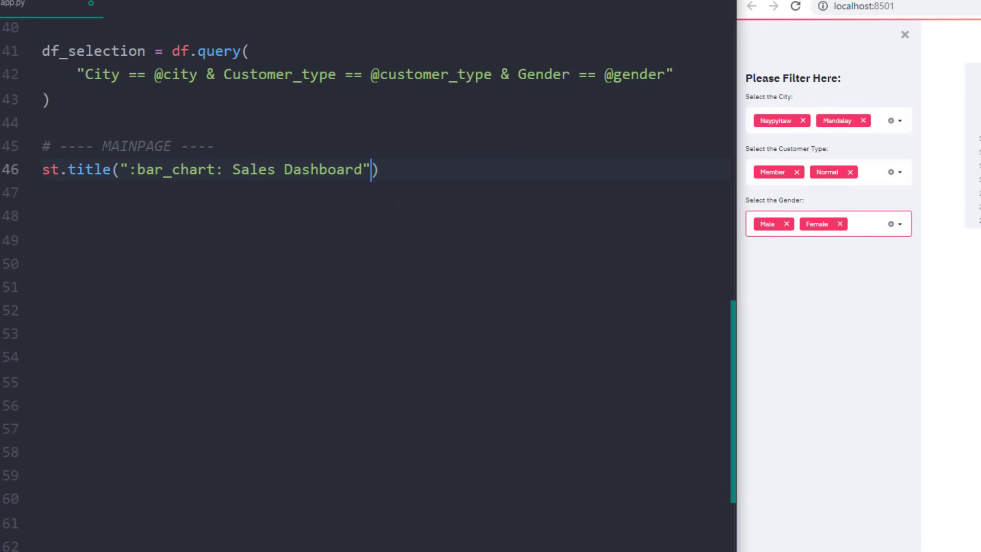
{"action": "key", "text": "Return"}
{"action": "type", "text": "st.mark"}
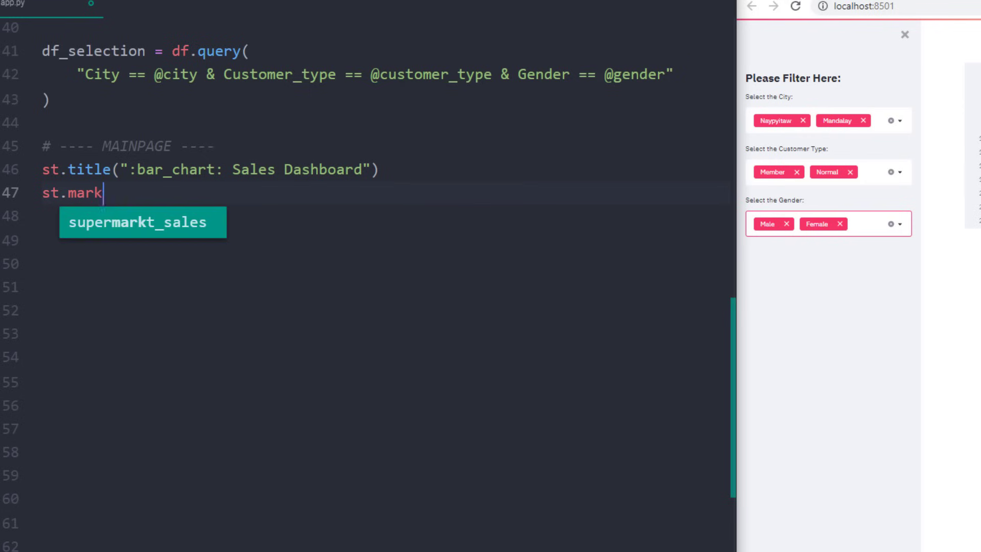
{"action": "type", "text": "down("}
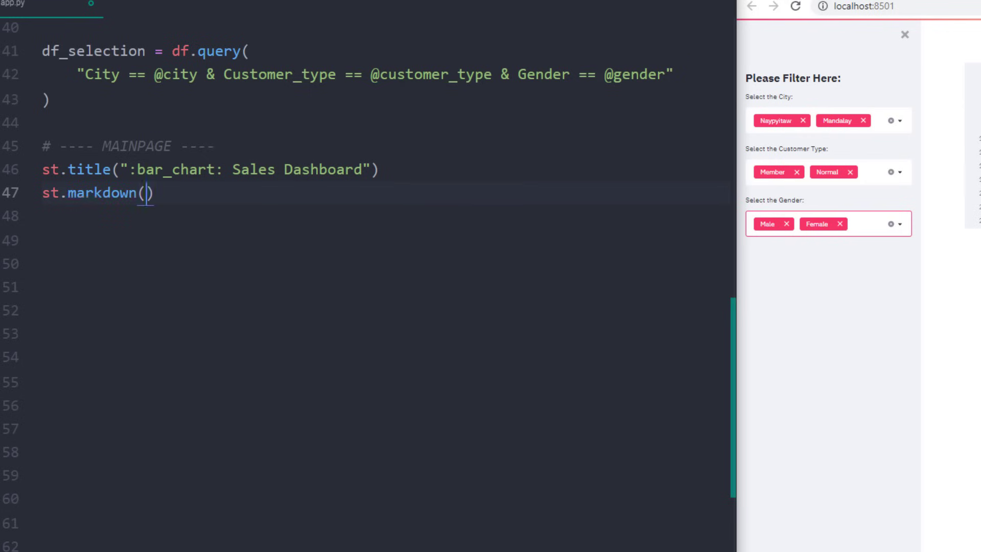
{"action": "type", "text": "\"#"}
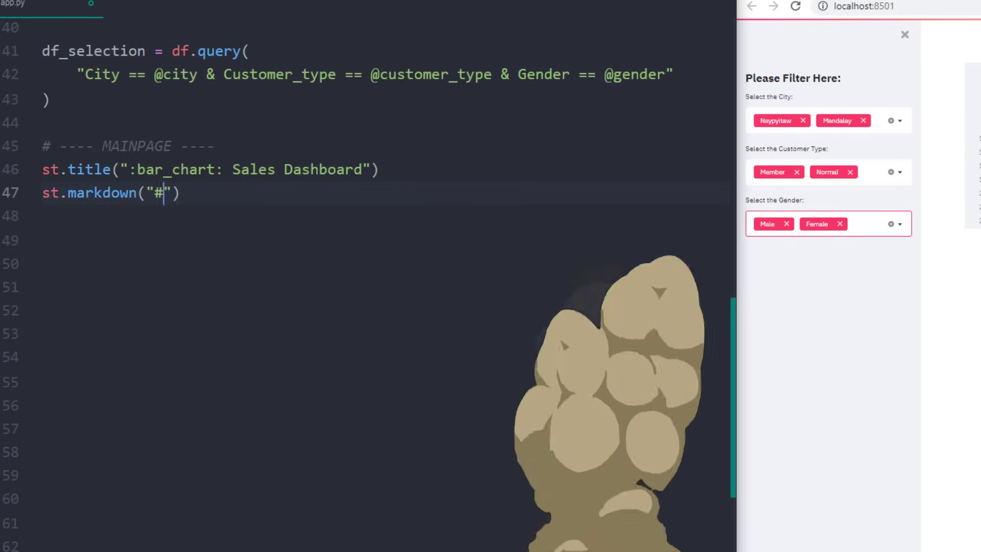
{"action": "type", "text": "#"}
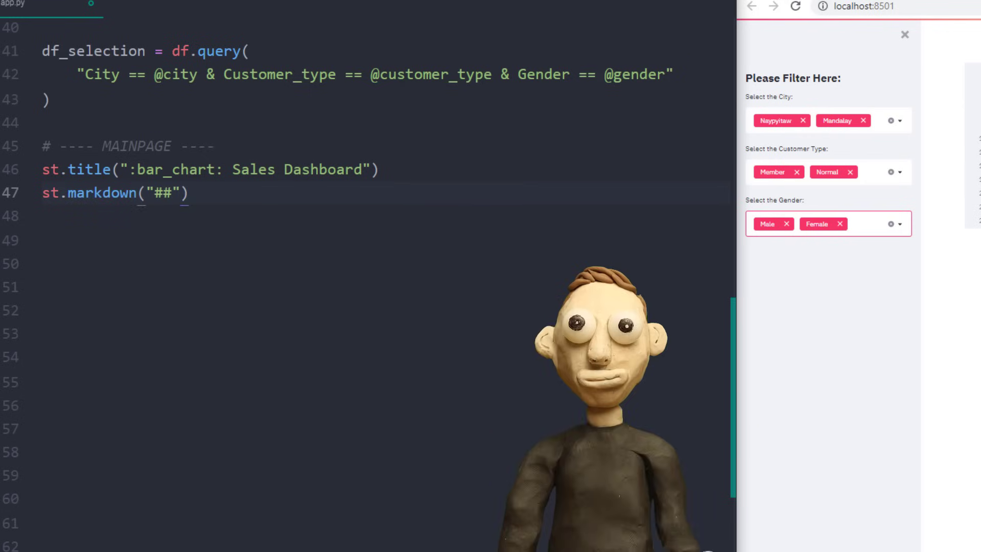
- Under # TOP KPI's, write total_sales = int(df_selection["Total"].sum())
{"action": "key", "text": "End"}
{"action": "key", "text": "Return"}
{"action": "key", "text": "Return"}
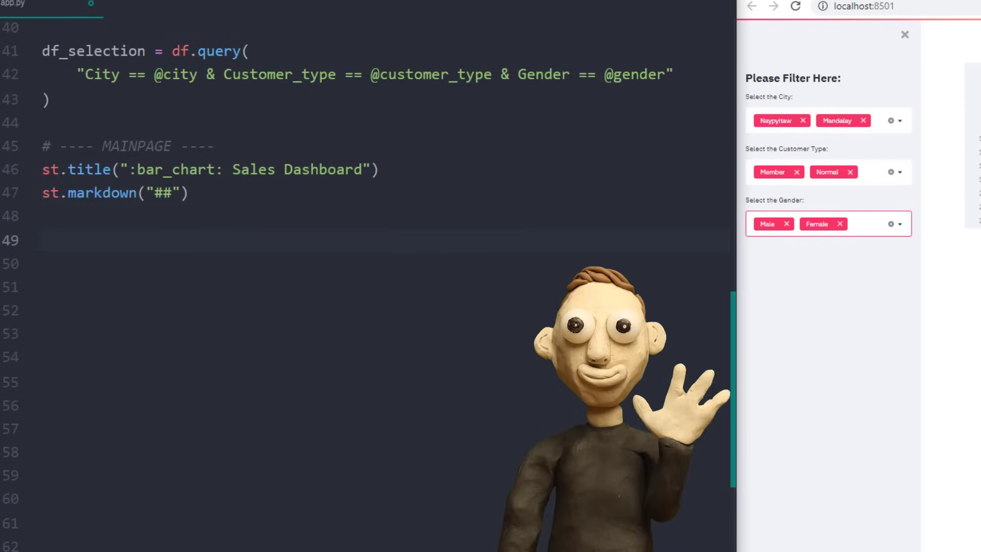
{"action": "type", "text": "# TOP"}
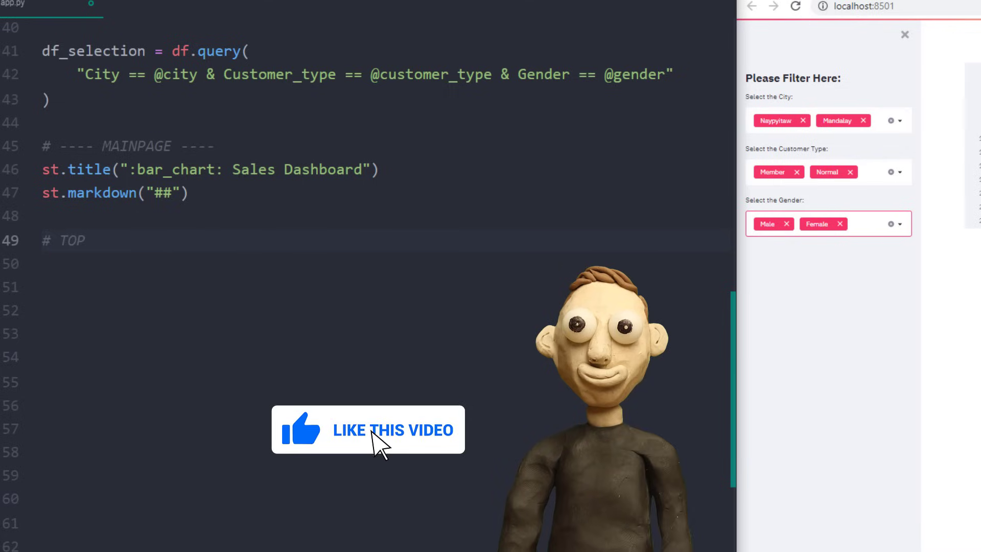
{"action": "type", "text": " KPI's"}
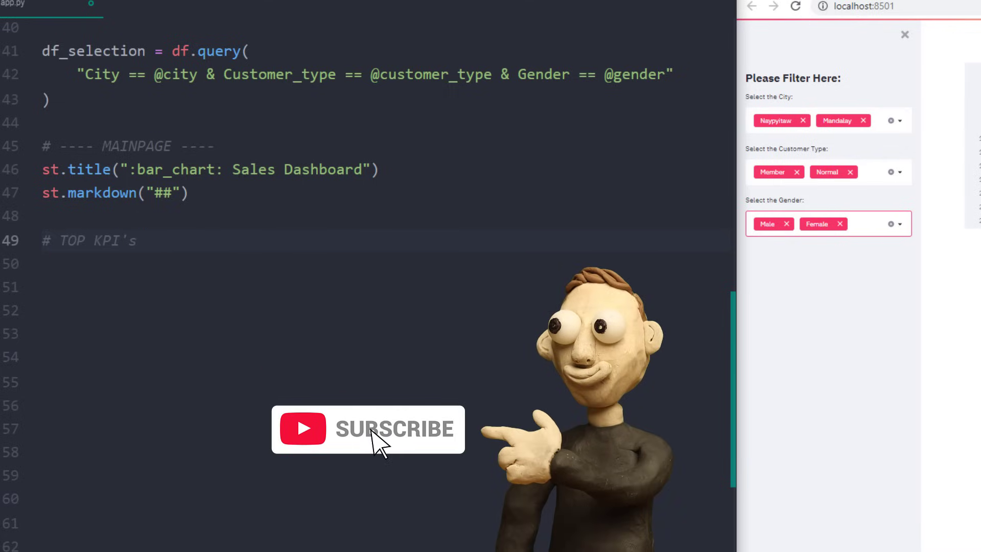
{"action": "key", "text": "Return"}
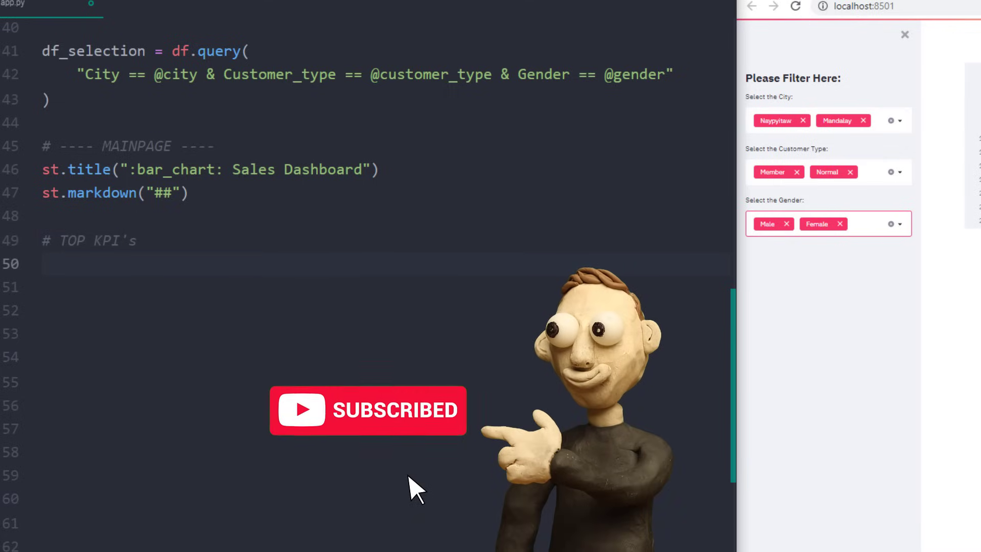
{"action": "type", "text": "total_sales ="}
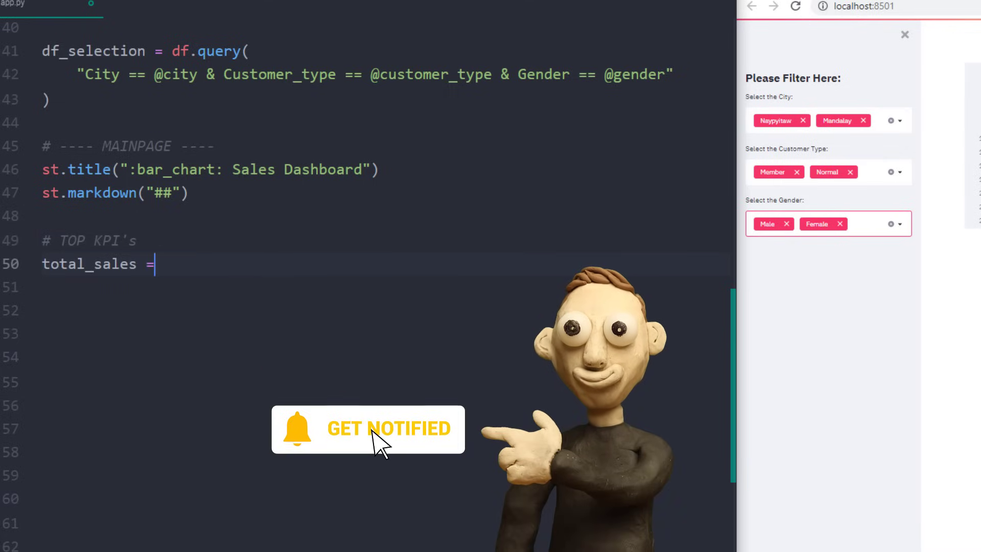
{"action": "type", "text": " df_s"}
{"action": "key", "text": "Tab"}
{"action": "type", "text": "[\"\""}
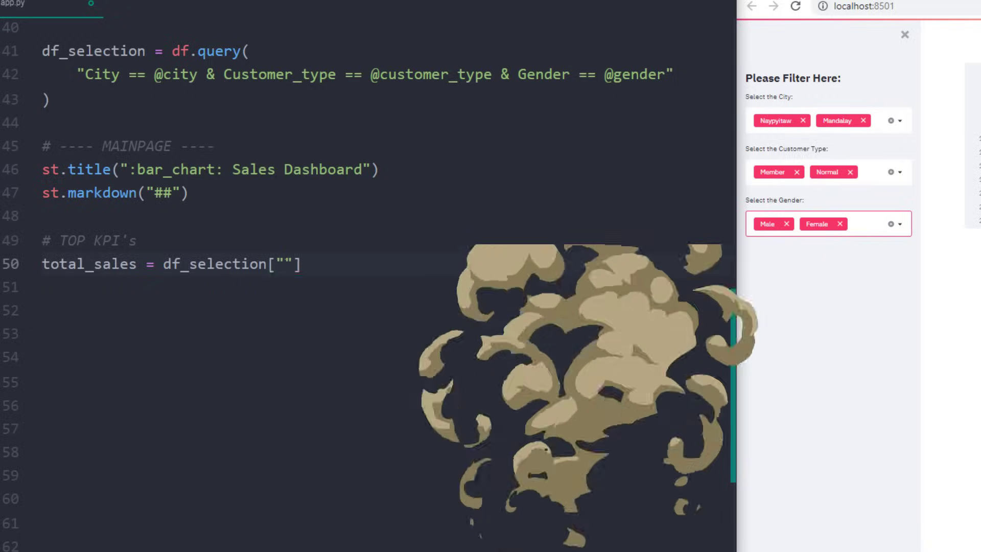
{"action": "type", "text": "Total"}
{"action": "type", "text": "].sum()"}
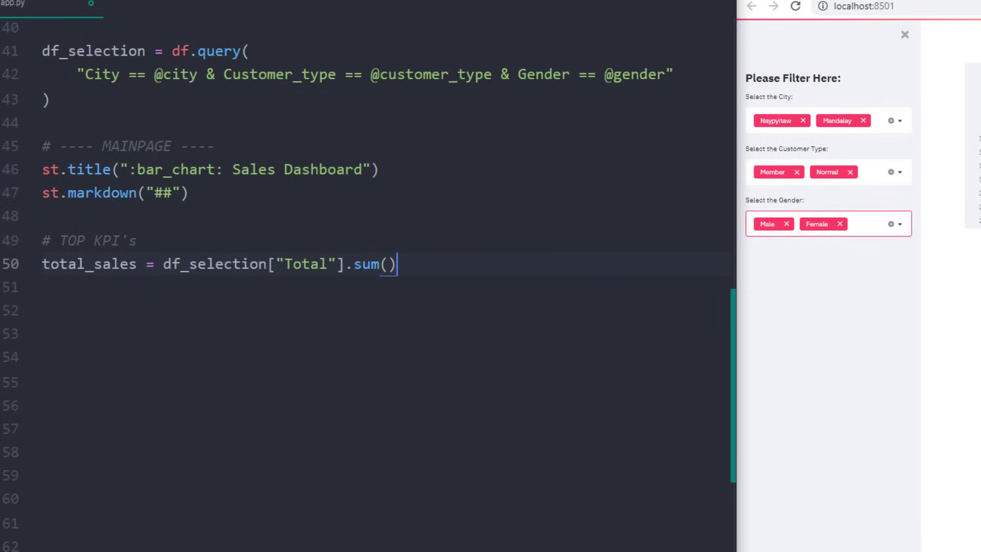
{"action": "key", "text": "Left"}
{"action": "key", "text": "Left"}
{"action": "key", "text": "ctrl+Left"}
{"action": "key", "text": "ctrl+Left"}
{"action": "key", "text": "ctrl+Left"}
{"action": "key", "text": "Left"}
{"action": "key", "text": "Left"}
{"action": "key", "text": "Left"}
{"action": "key", "text": "Left"}
{"action": "key", "text": "Left"}
{"action": "key", "text": "Left"}
{"action": "key", "text": "Left"}
{"action": "key", "text": "Left"}
{"action": "key", "text": "Left"}
{"action": "type", "text": "int("}
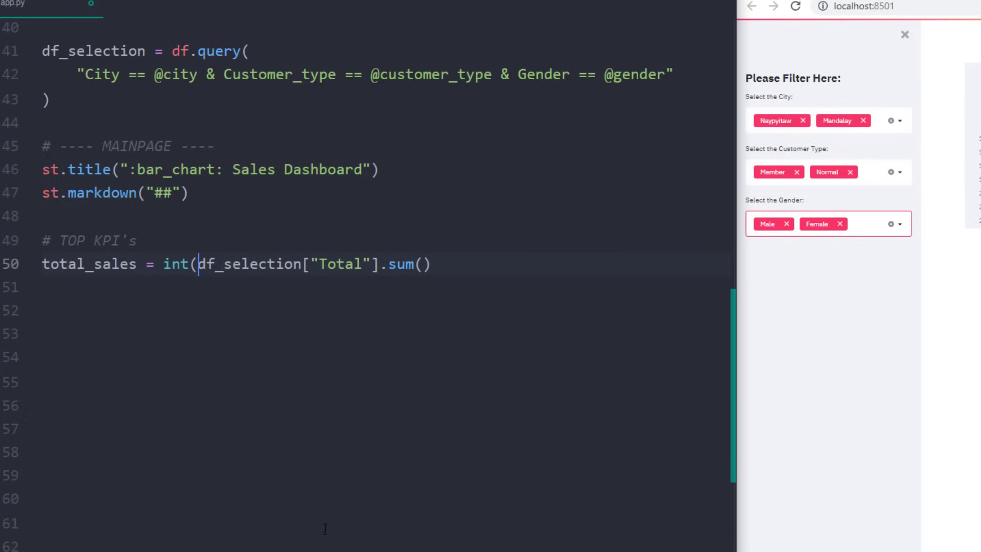
{"action": "key", "text": "End"}
{"action": "type", "text": ")"}
{"action": "key", "text": "Return"}
{"action": "type", "text": "aver"}
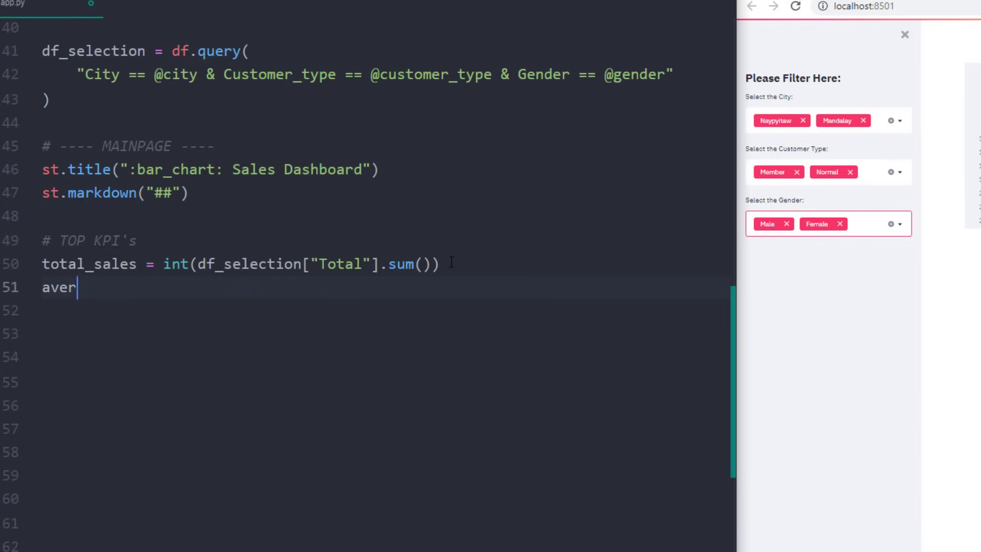
{"action": "type", "text": "age_rating = df"}
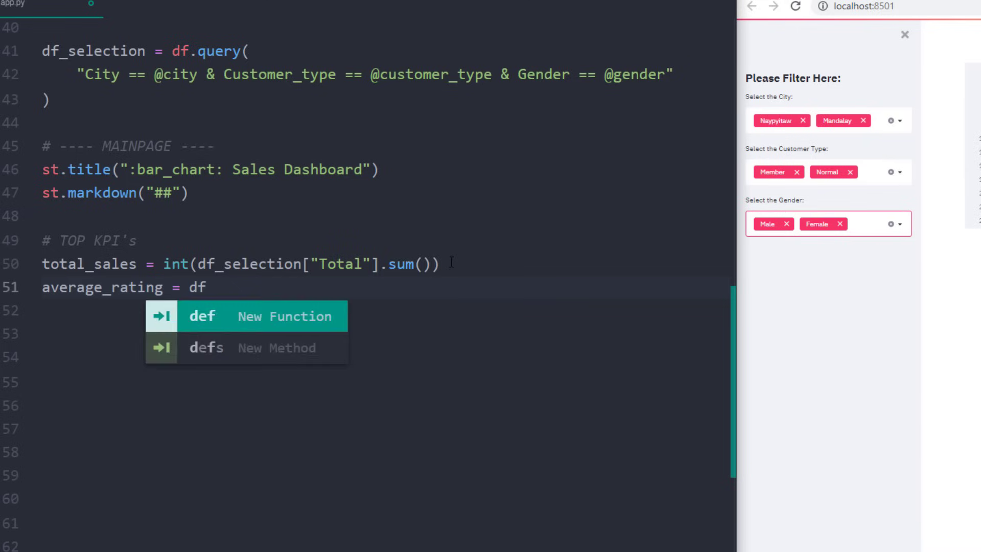
{"action": "type", "text": "_selection[\"\"]Rating."}
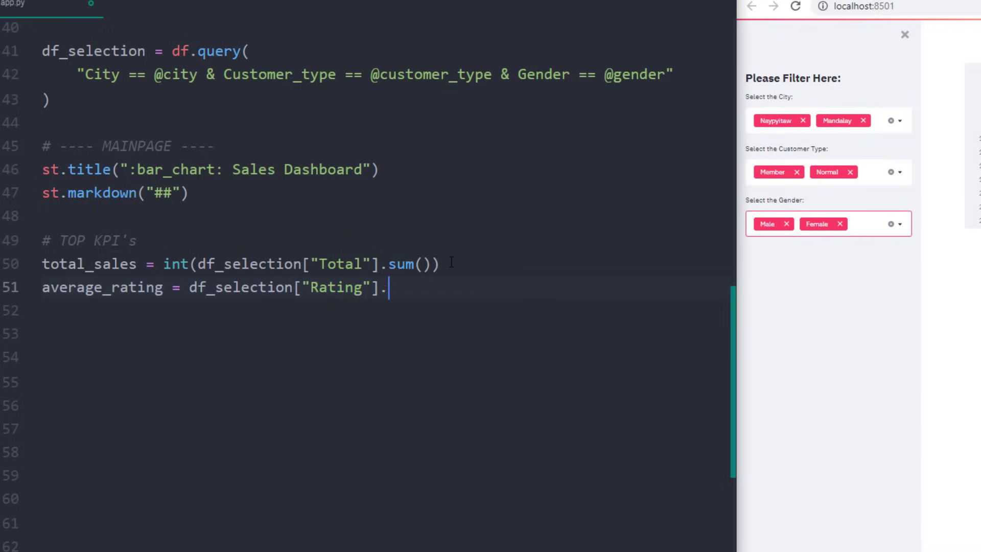
{"action": "type", "text": "mean()"}
- Write average_rating = round(df_selection["Rating"].mean(), 1)
{"action": "left_click", "coordinate": [189, 288]}
{"action": "type", "text": "round("}
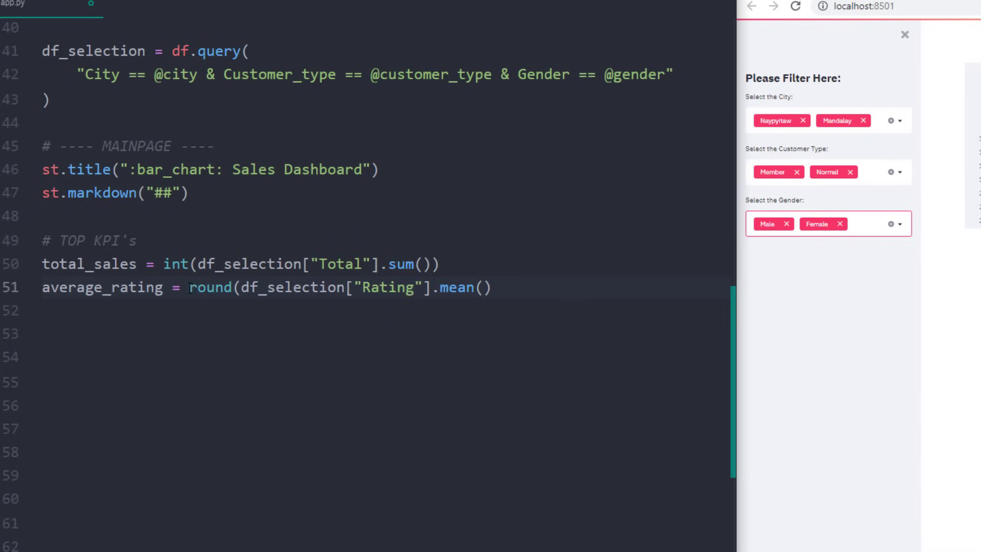
{"action": "key", "text": "End"}
{"action": "type", "text": ", 1)"}
{"action": "key", "text": "Return"}
{"action": "type", "text": "star_"}
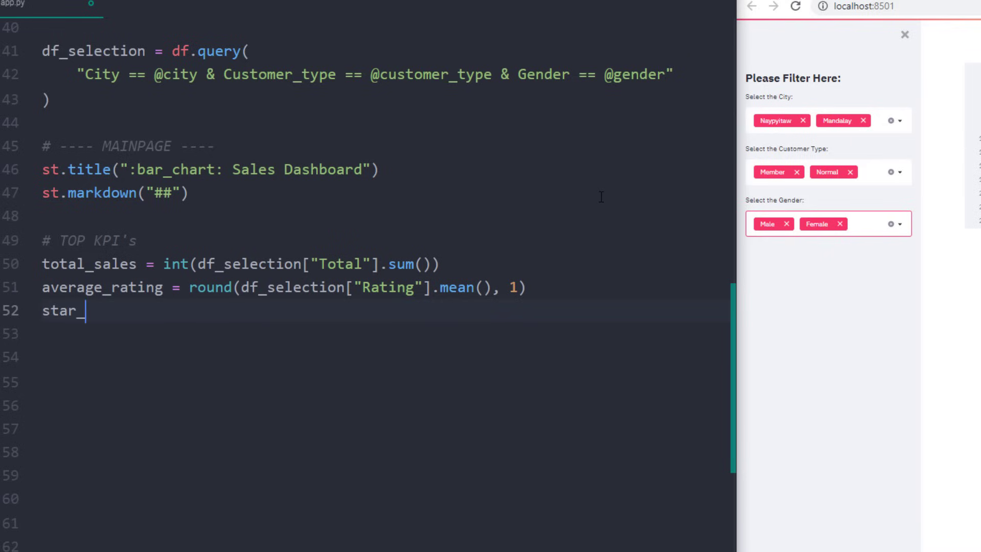
{"action": "type", "text": "rating"}
{"action": "type", "text": " = \""}
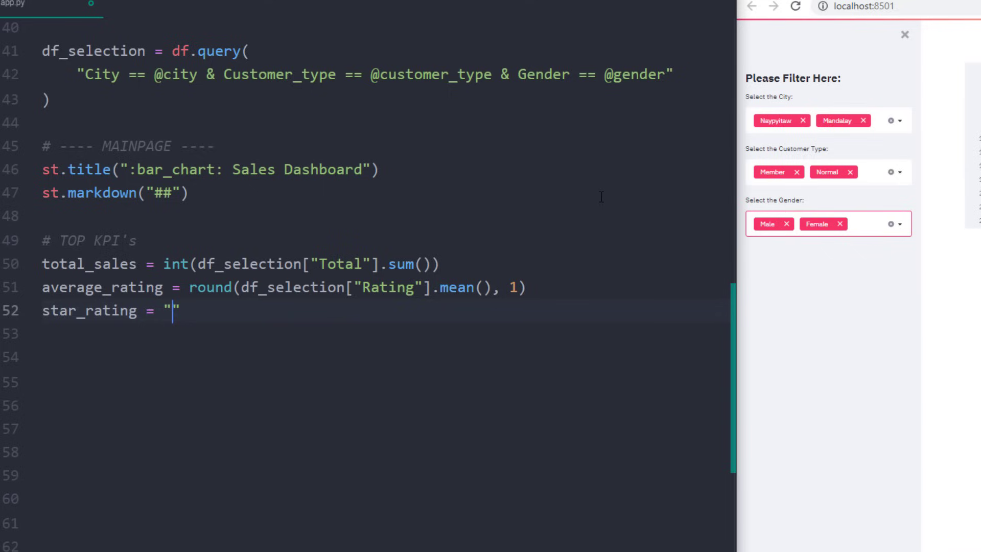
{"action": "type", "text": ":star:\""}
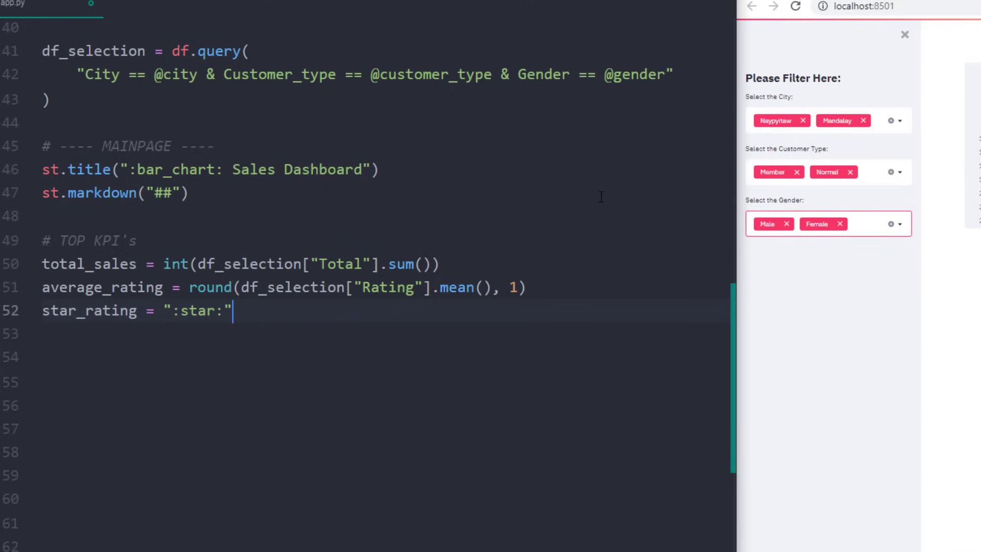
{"action": "type", "text": " *"}
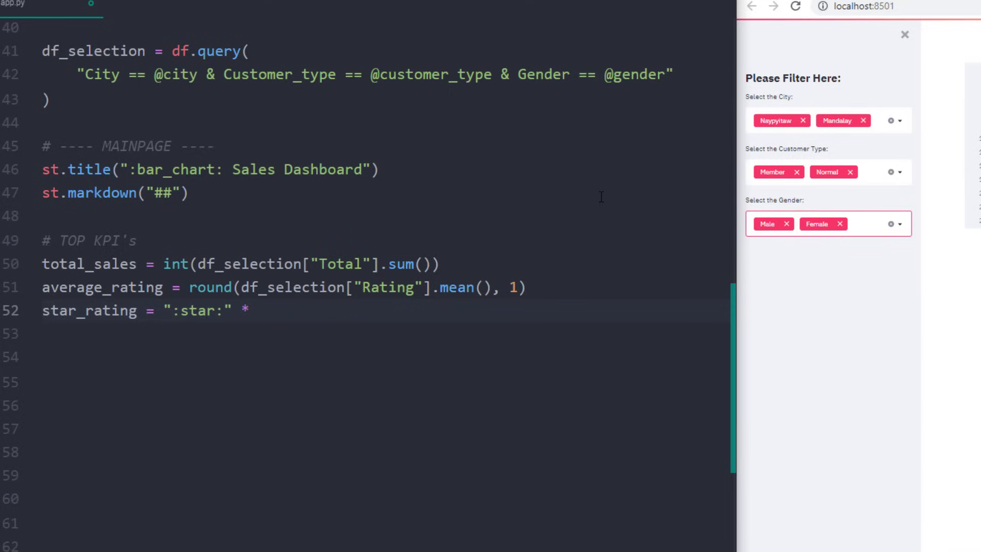
{"action": "type", "text": " round"}
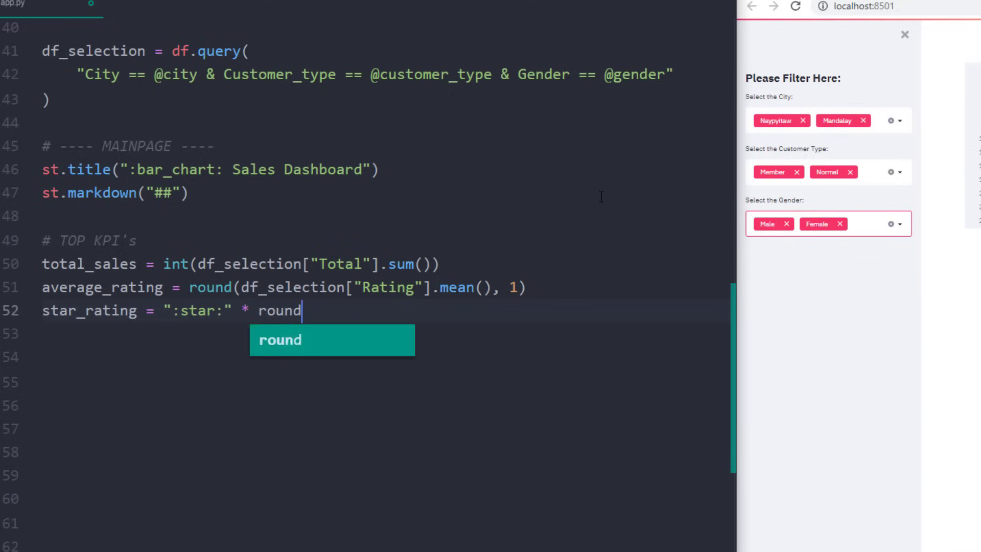
{"action": "type", "text": "(aver"}
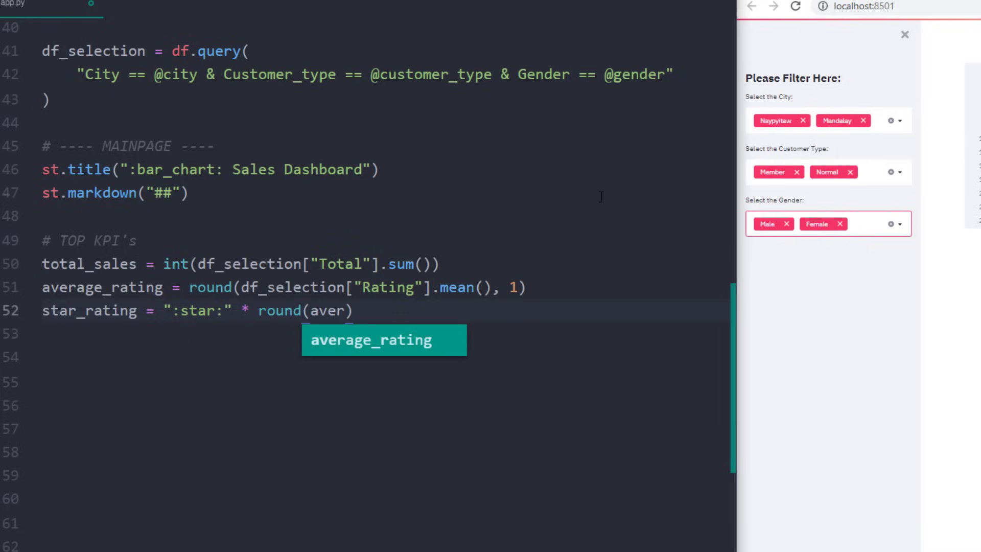
- Write star_rating = ":star:" * int(round(average_rating, 0))
{"action": "key", "text": "Tab"}
{"action": "type", "text": ", 0"}
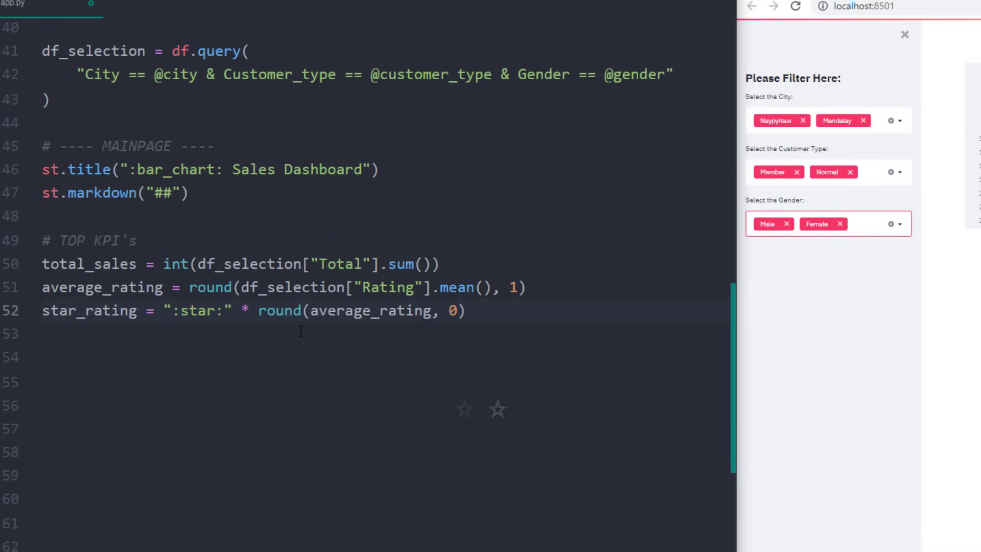
{"action": "left_click", "coordinate": [260, 310]}
{"action": "type", "text": "int("}
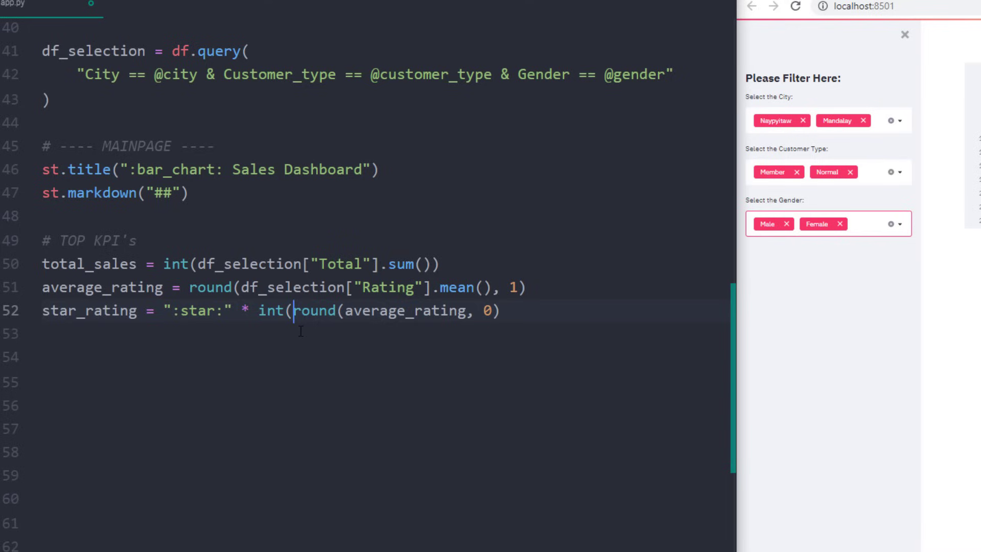
{"action": "left_click", "coordinate": [508, 316]}
{"action": "type", "text": ")"}
{"action": "key", "text": "Return"}
{"action": "type", "text": "average_sale_by_transac"}
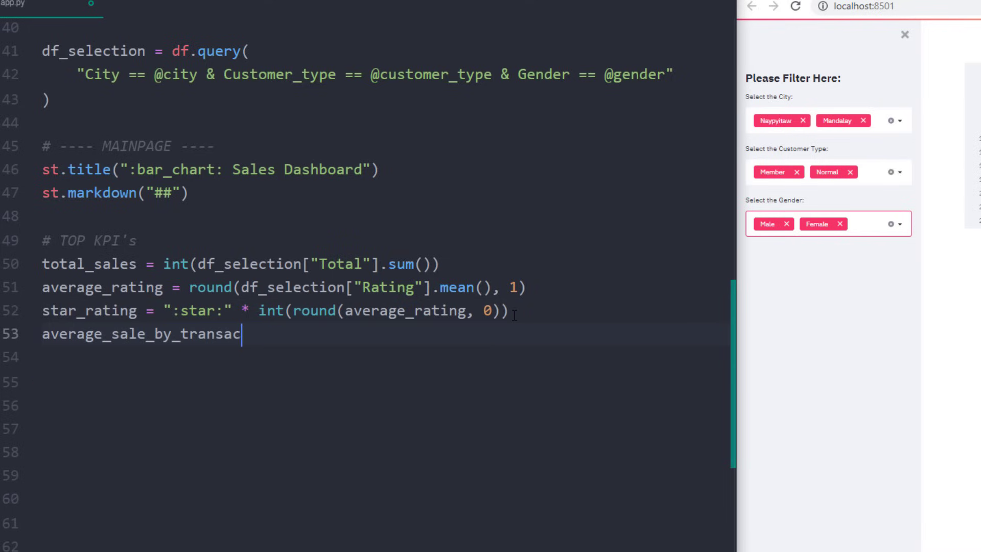
{"action": "type", "text": "tion = df_selection[\"Total\""}
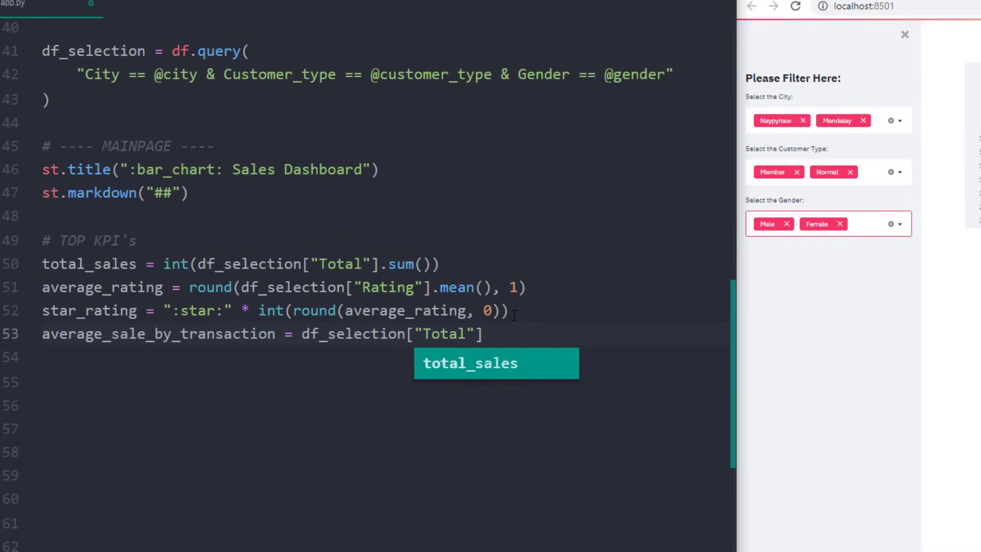
{"action": "type", "text": "].mean()"}
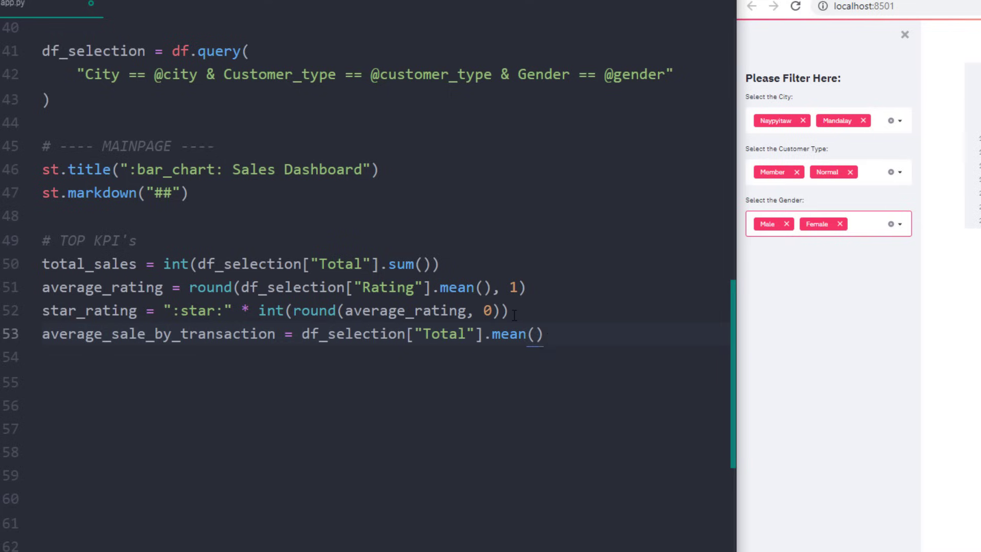
- Write average_sale_by_transaction = round(df_selection["Total"].mean(), 2) and leave a blank line
{"action": "left_click", "coordinate": [302, 333]}
{"action": "type", "text": "round("}
{"action": "key", "text": "End"}
{"action": "type", "text": "), 2"}
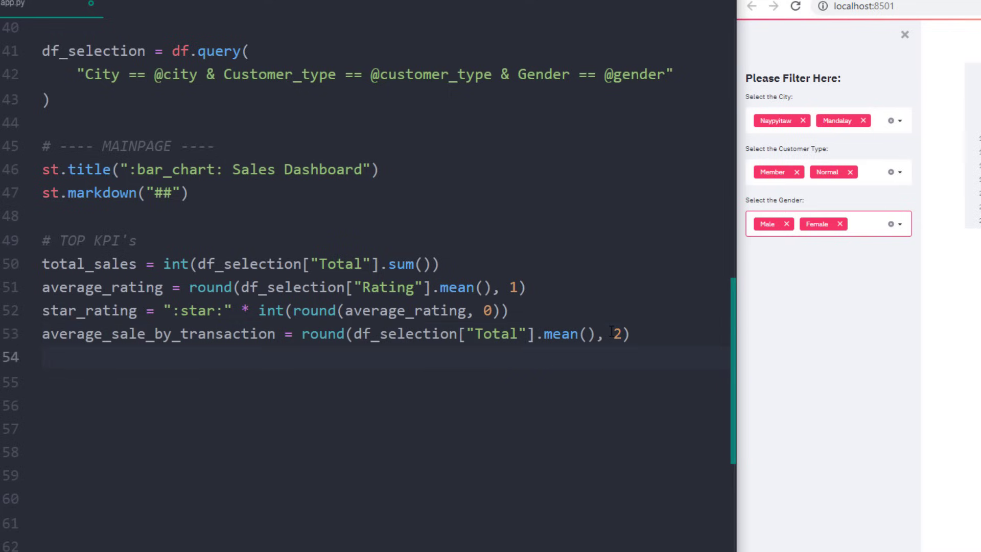
{"action": "key", "text": "Return"}
{"action": "key", "text": "Return"}
{"action": "type", "text": "left_column"}
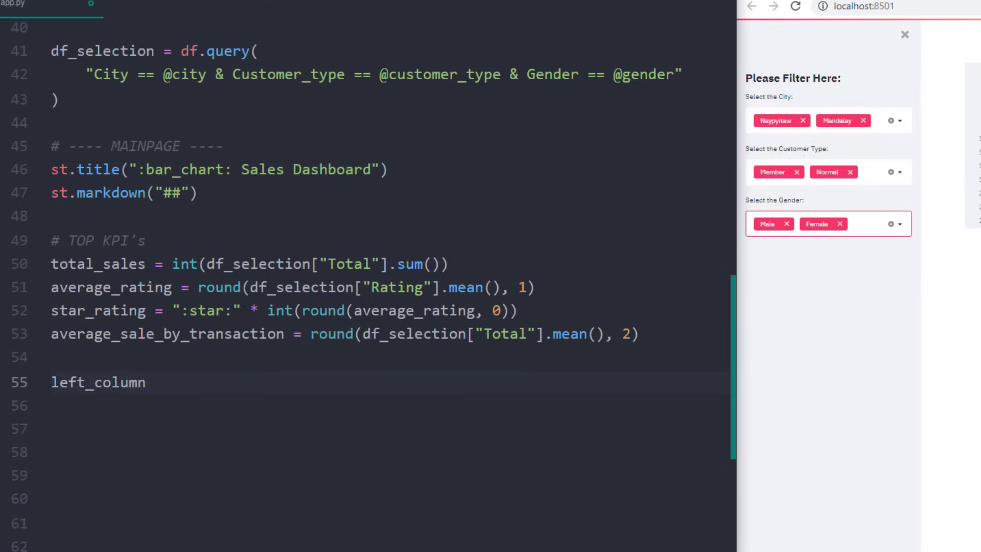
{"action": "type", "text": ", middle_column"}
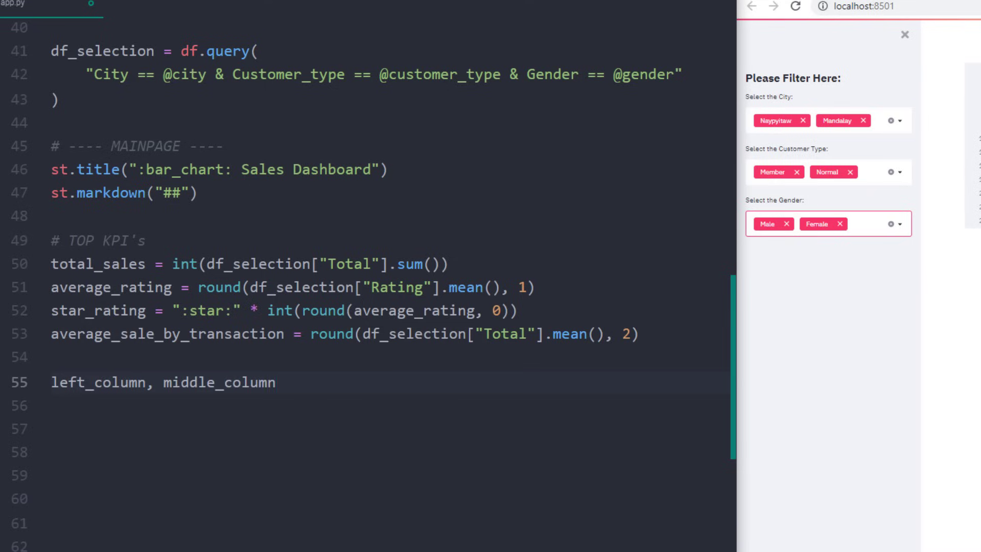
{"action": "type", "text": ", right_column "}
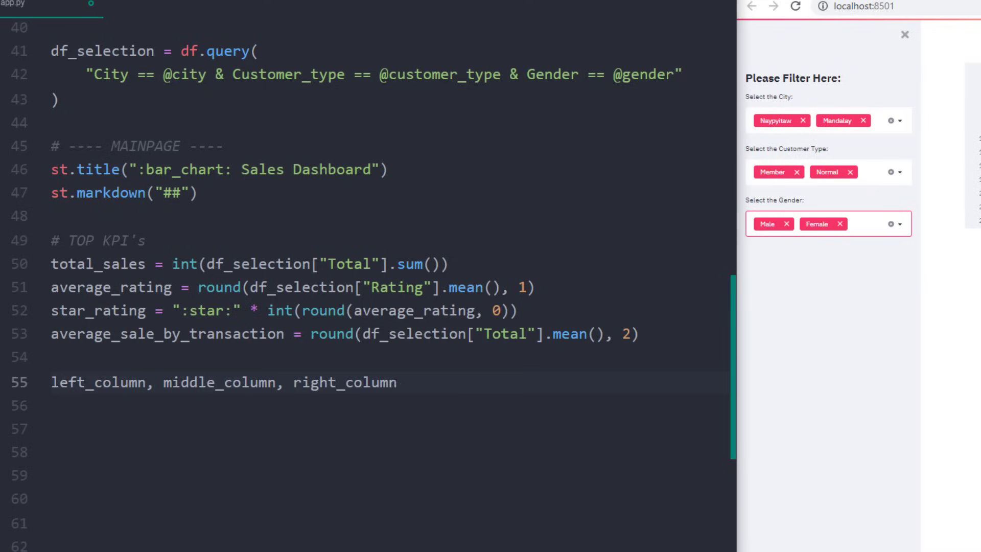
{"action": "type", "text": "= st.colum"}
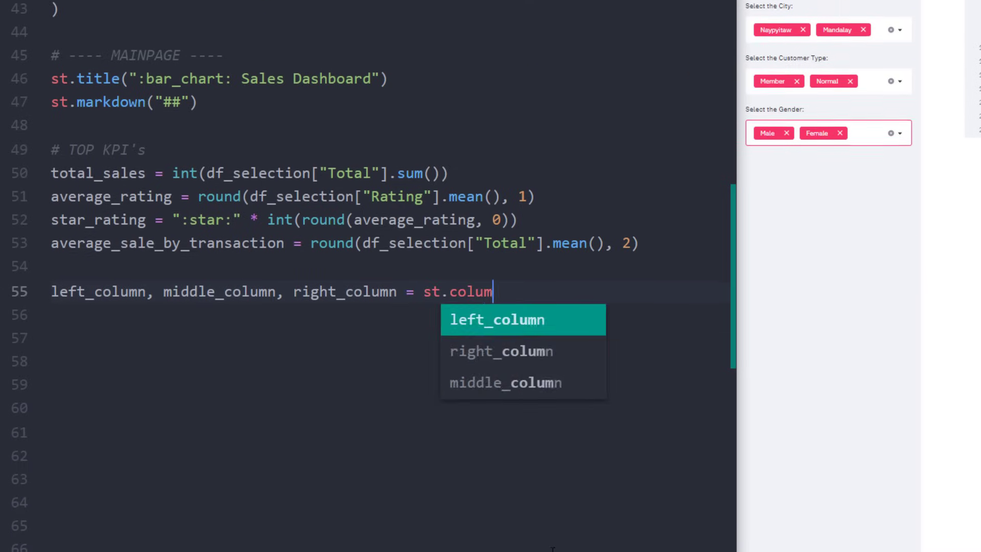
{"action": "type", "text": "ns()3"}
- Write left_column, middle_column, right_column = st.columns(3) and begin a with left_column: block
{"action": "key", "text": "Right"}
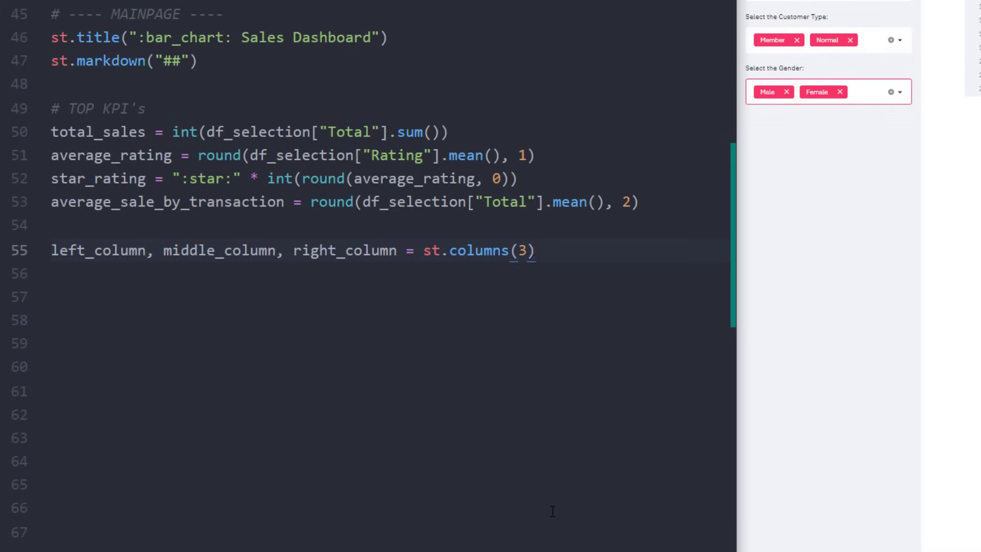
{"action": "key", "text": "Return"}
{"action": "type", "text": "with"}
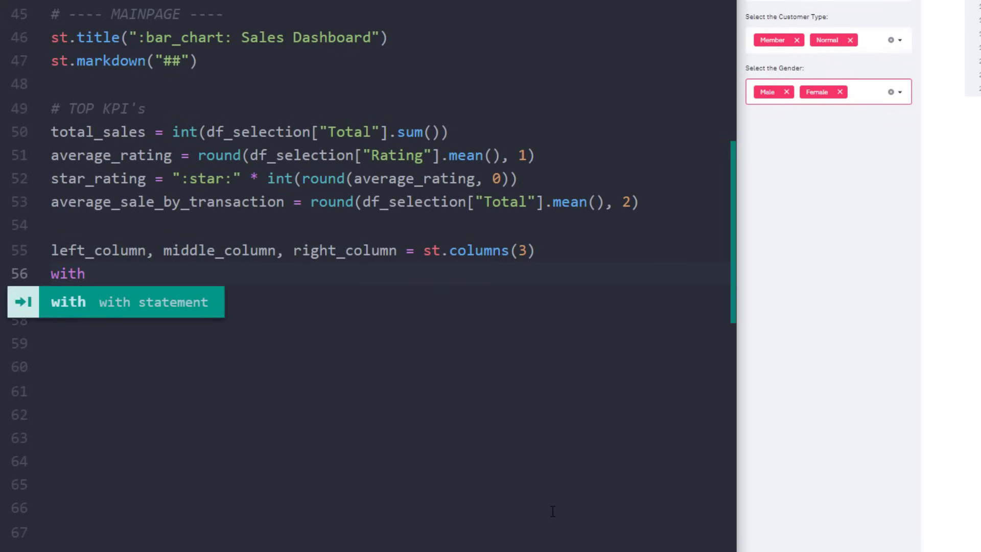
{"action": "type", "text": " left_"}
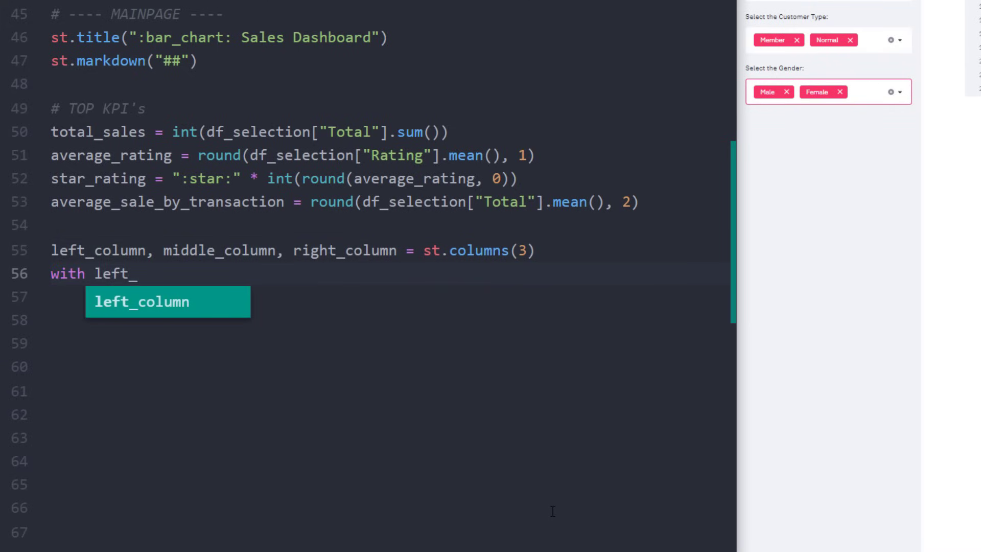
{"action": "key", "text": "Tab"}
{"action": "key", "text": "Return"}
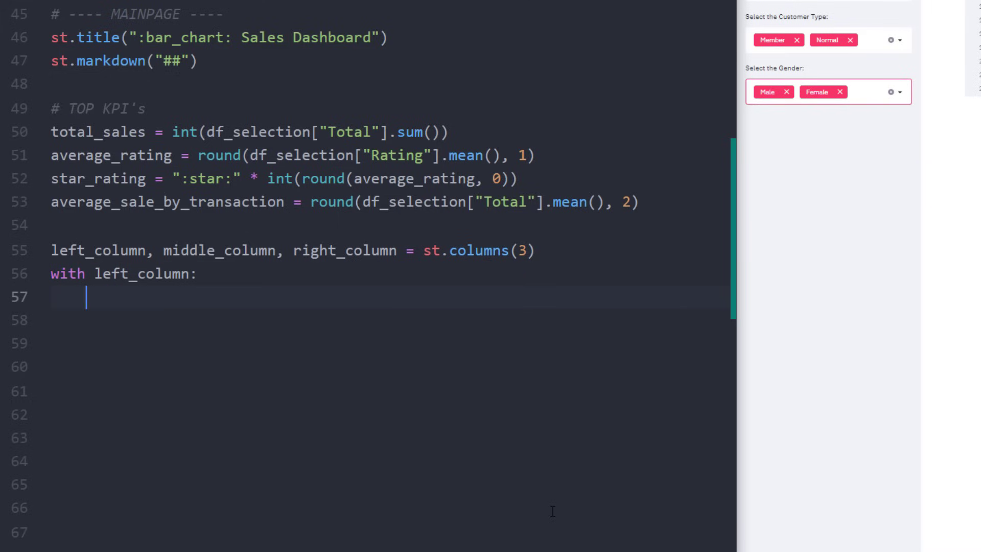
{"action": "type", "text": "st.subheader(\"Total Sales:"}
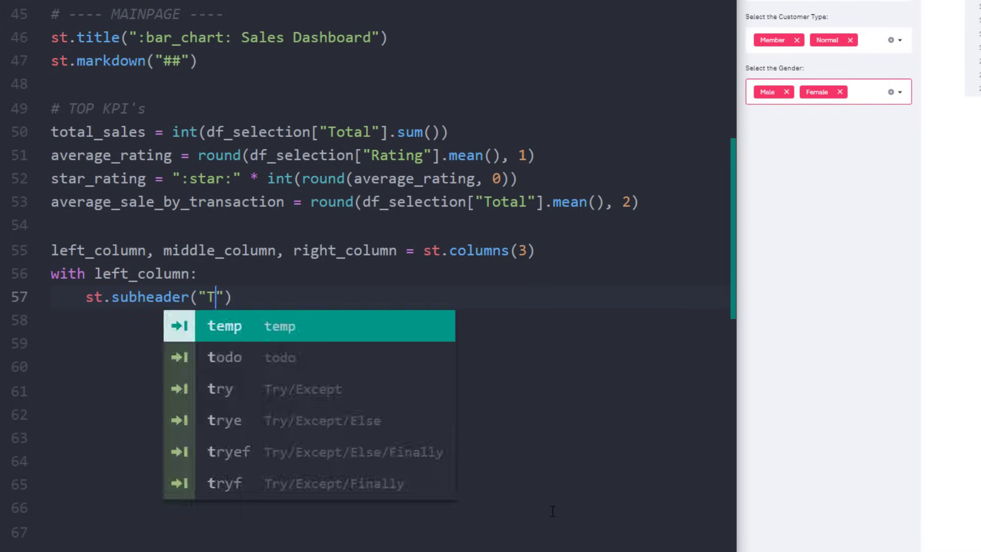
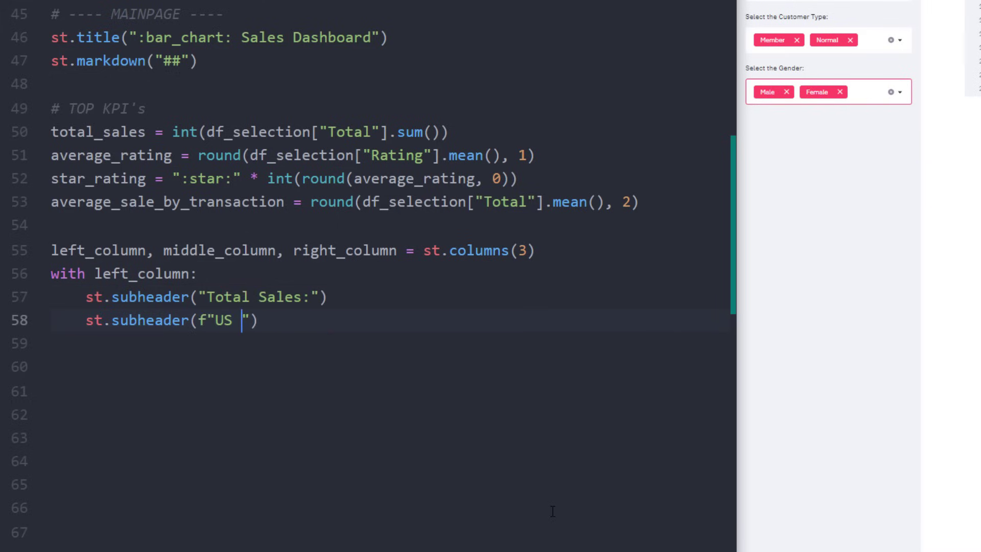
{"action": "type", "text": " $ {total_sales}:"}
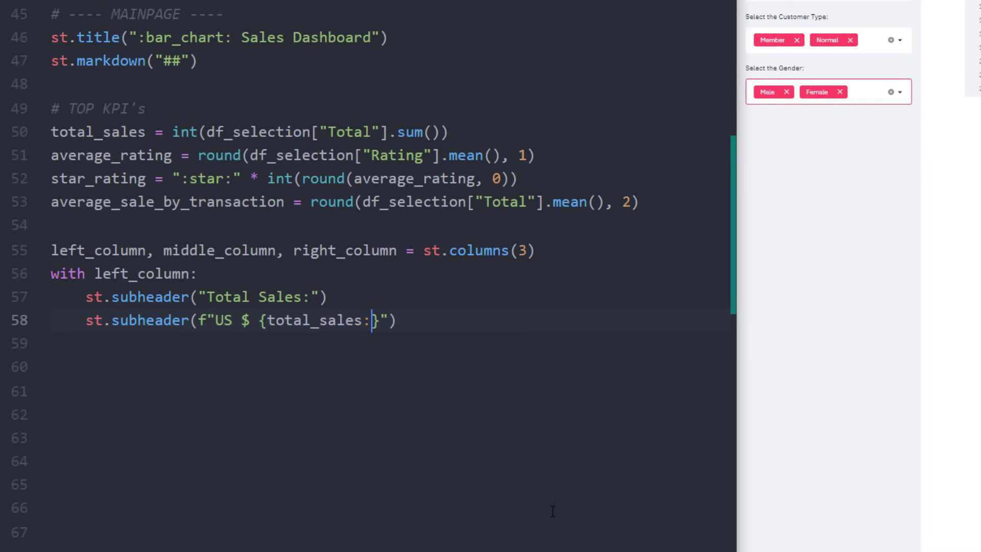
{"action": "type", "text": ","}
- Fill the middle column with an average rating subheader, rating value and star rating
{"action": "key", "text": "End"}
{"action": "key", "text": "Return"}
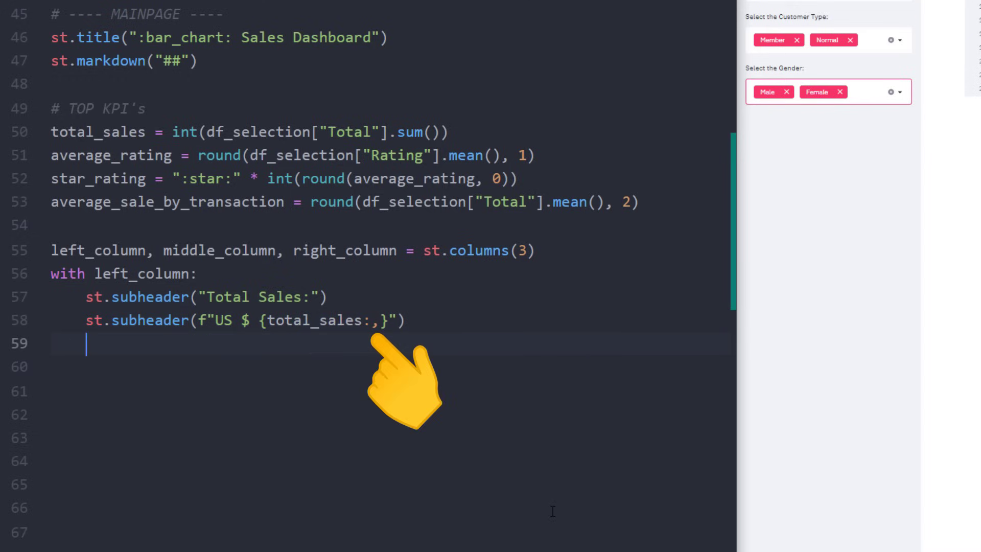
{"action": "key", "text": "BackSpace"}
{"action": "type", "text": "with "}
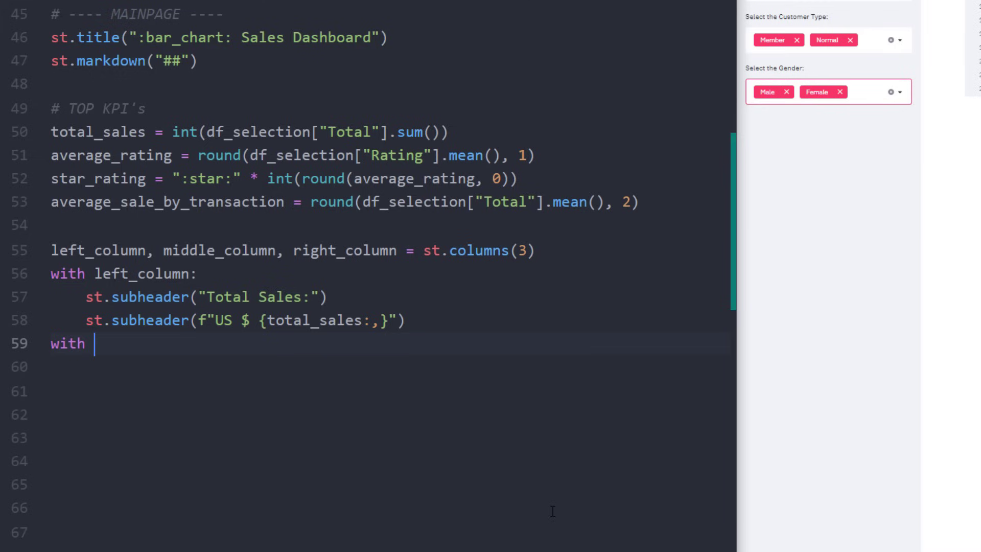
{"action": "type", "text": "midd"}
{"action": "key", "text": "Tab"}
{"action": "type", "text": ":"}
{"action": "key", "text": "Return"}
{"action": "type", "text": "st.sub"}
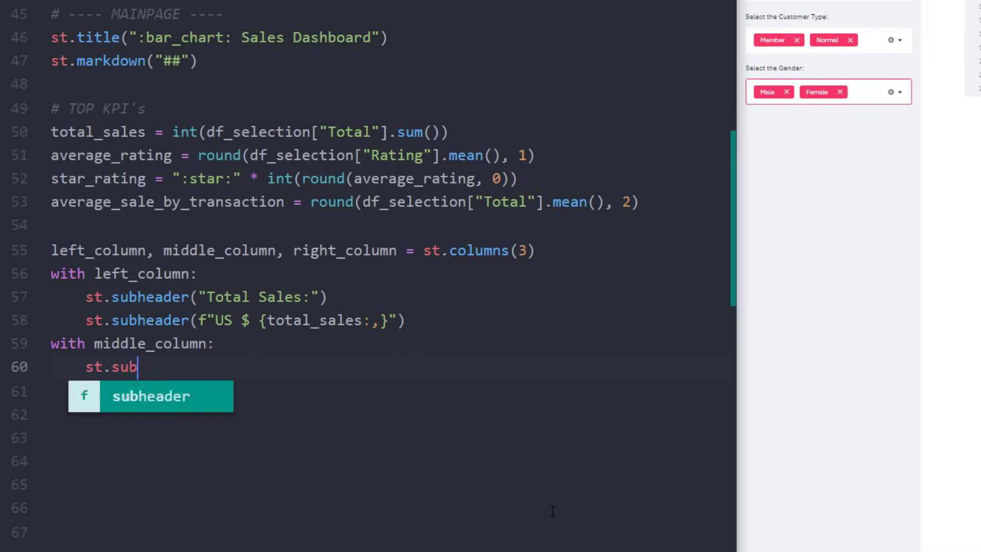
{"action": "key", "text": "Tab"}
{"action": "type", "text": "(\"Average Rating:"}
{"action": "key", "text": "End"}
{"action": "key", "text": "Return"}
{"action": "type", "text": "st.sub"}
{"action": "key", "text": "Tab"}
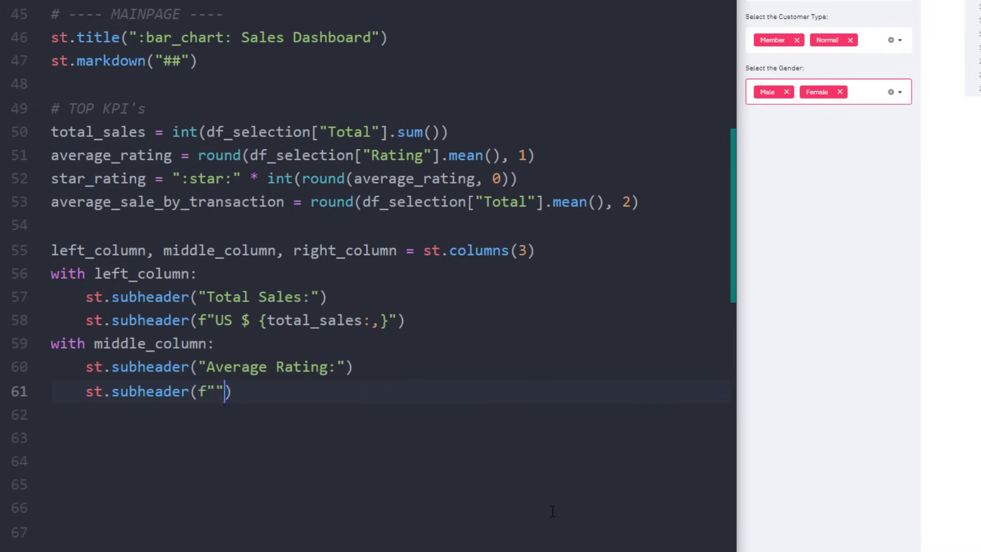
{"action": "type", "text": "f\"{average_rating} {}"}
{"action": "type", "text": "star"}
{"action": "key", "text": "Tab"}
- Fill the right column with the average sale per transaction, then add a st.markdown('---') divider
{"action": "key", "text": "End"}
{"action": "key", "text": "Return"}
{"action": "type", "text": "with rig"}
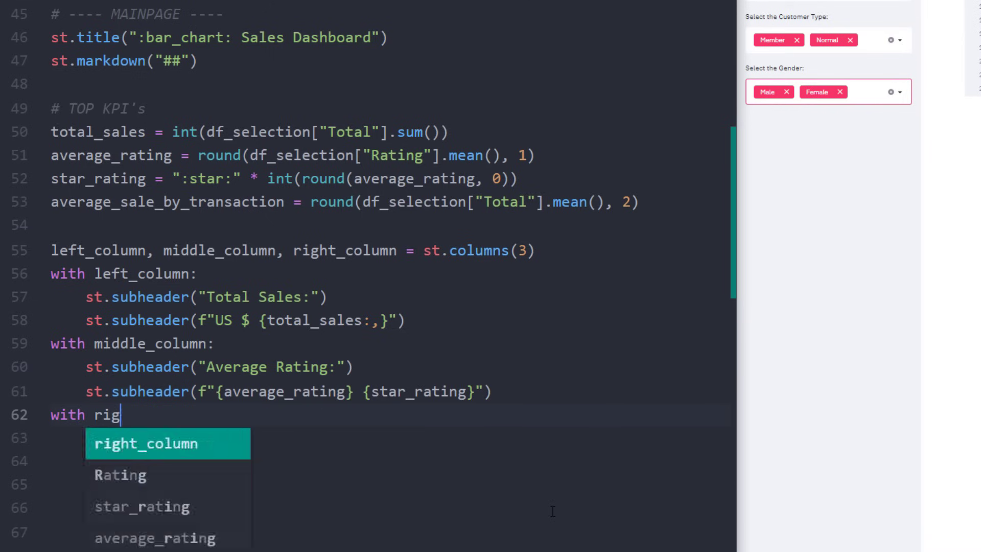
{"action": "key", "text": "Tab"}
{"action": "type", "text": ": st.sub\t(\"Average Sales Per Transaction"}
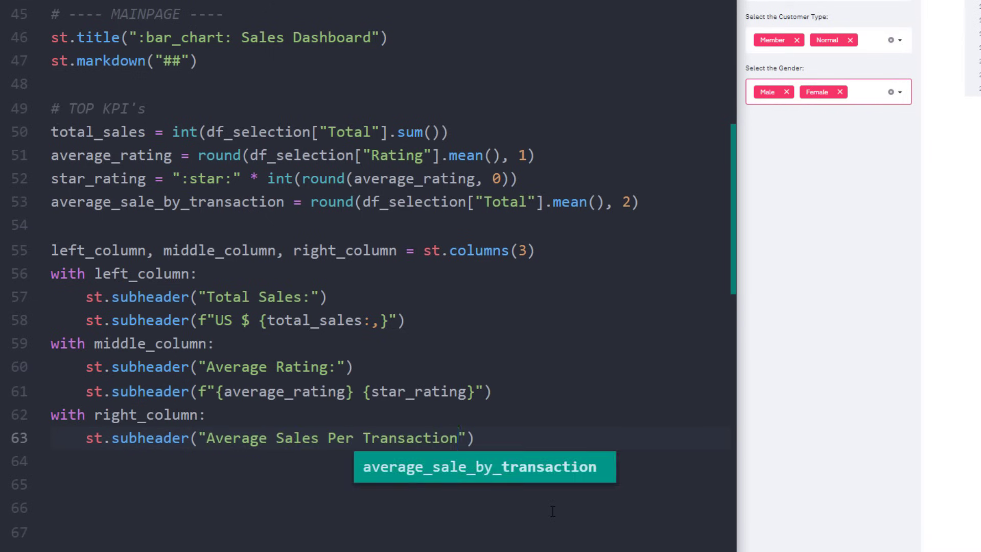
{"action": "type", "text": ":"}
{"action": "key", "text": "End"}
{"action": "key", "text": "Return"}
{"action": "type", "text": "st.subheader(f\"US $ {averag"}
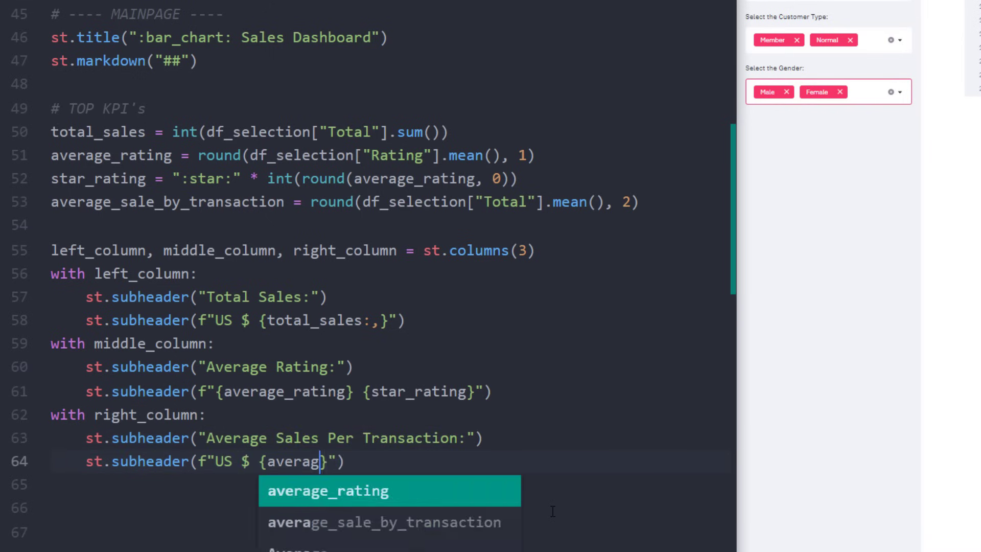
{"action": "type", "text": "e_sale_by_"}
{"action": "key", "text": "Tab"}
{"action": "type", "text": "}"}
{"action": "key", "text": "Down"}
{"action": "key", "text": "Down"}
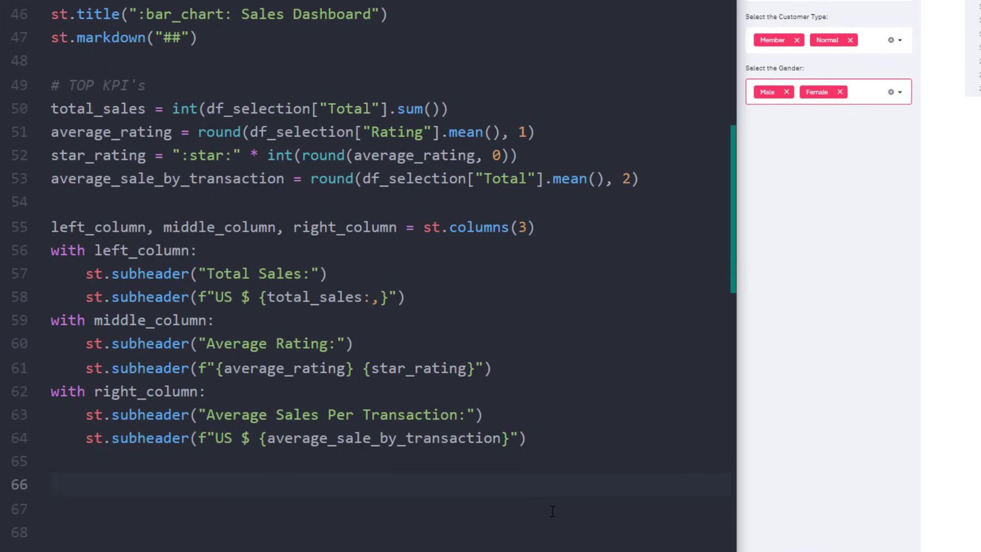
{"action": "type", "text": "st.mark"}
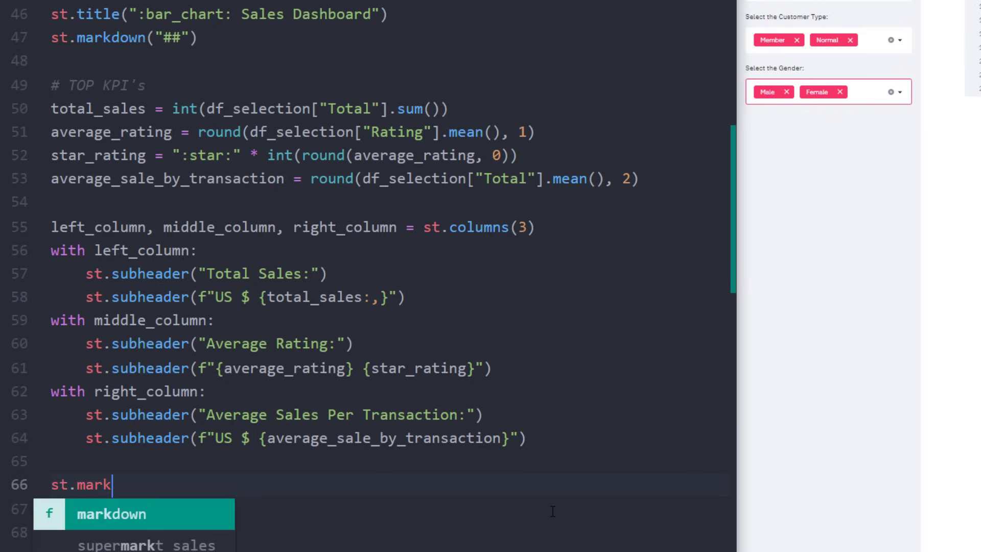
{"action": "key", "text": "Tab"}
{"action": "type", "text": "("}
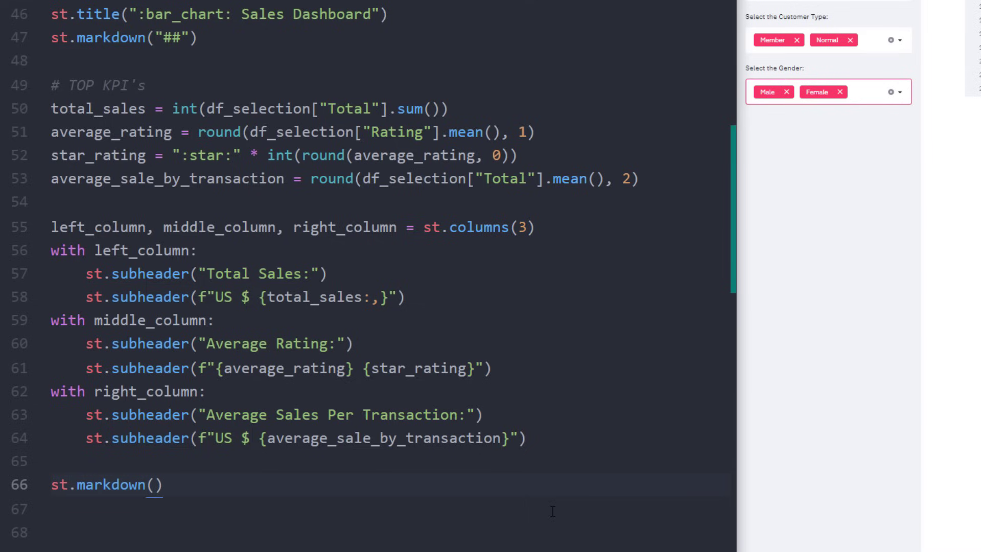
{"action": "type", "text": "\"--"}
{"action": "type", "text": "-"}
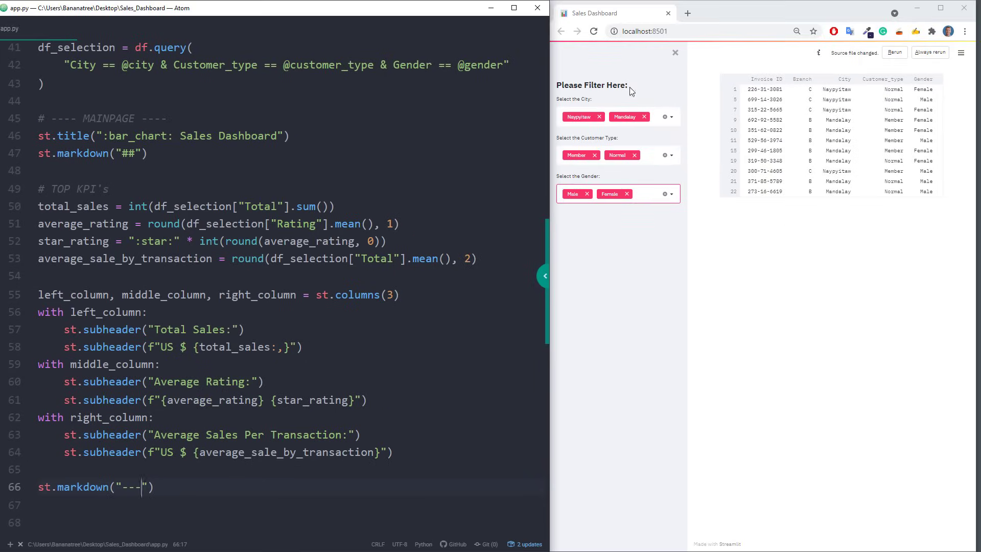
- Reload the dashboard, then filter to Yangon/Naypyitaw, Normal and Member customers, Female only
{"action": "left_click", "coordinate": [599, 25]}
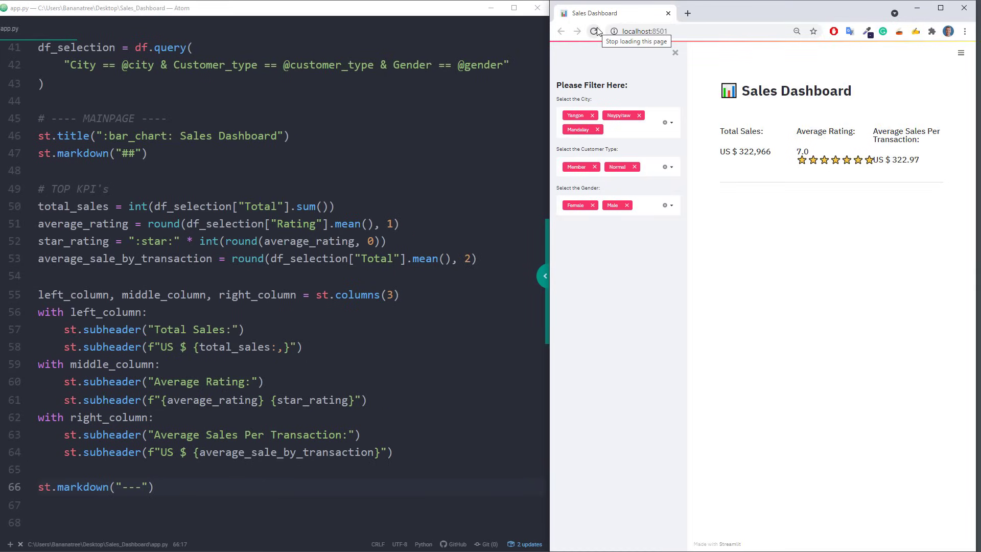
{"action": "left_click_drag", "start_coordinate": [550, 245], "coordinate": [150, 241]}
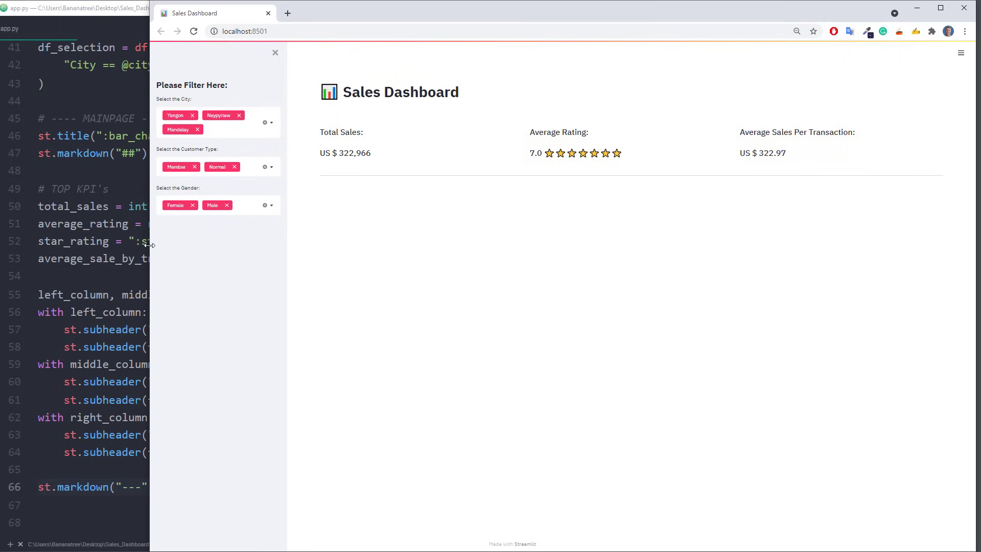
{"action": "left_click", "coordinate": [194, 167]}
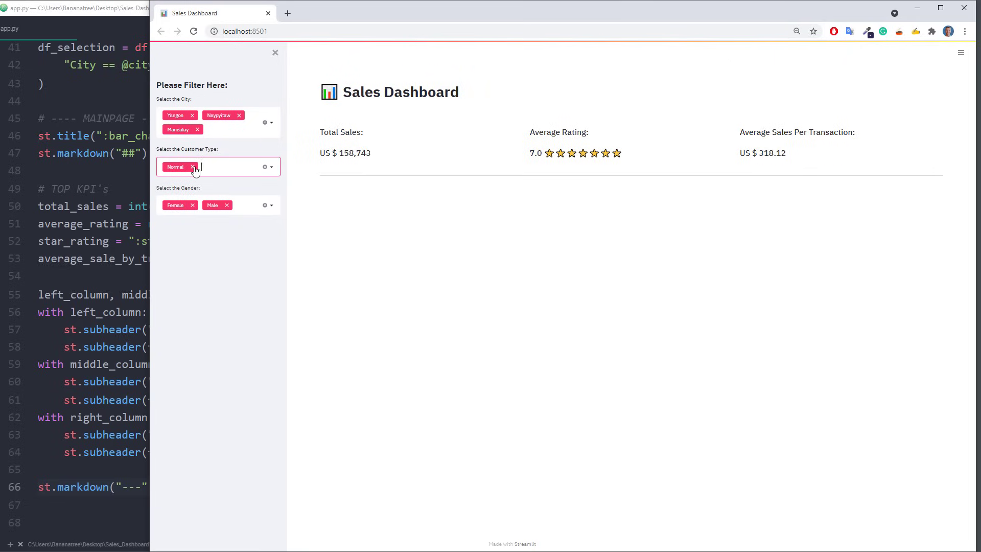
{"action": "left_click", "coordinate": [198, 130]}
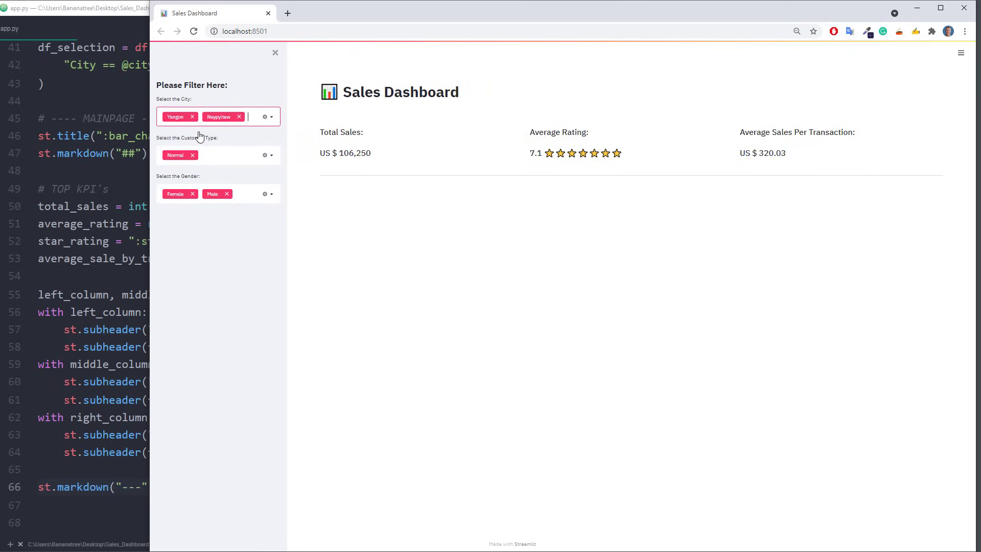
{"action": "left_click", "coordinate": [228, 193]}
{"action": "left_click", "coordinate": [268, 155]}
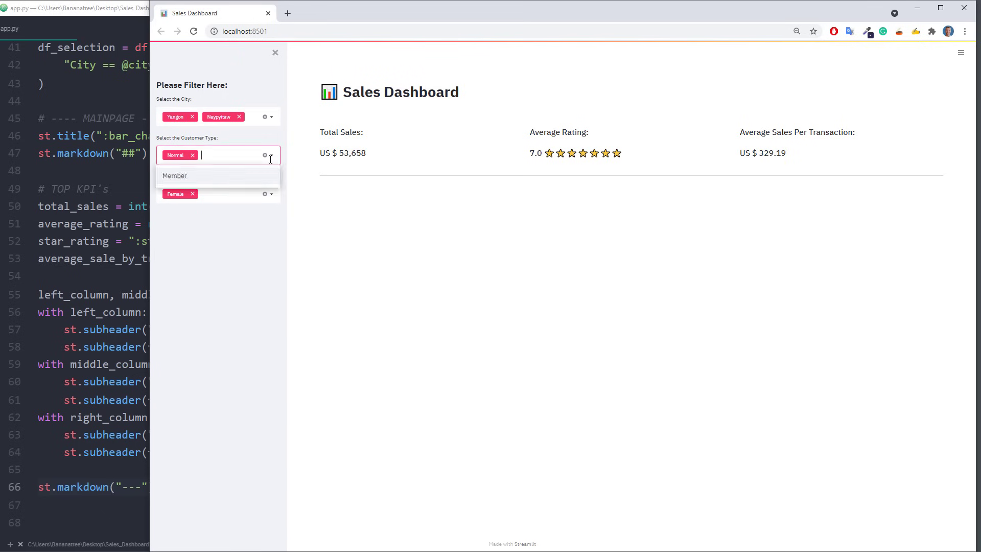
{"action": "left_click", "coordinate": [208, 175]}
{"action": "left_click_drag", "start_coordinate": [151, 228], "coordinate": [549, 229]}
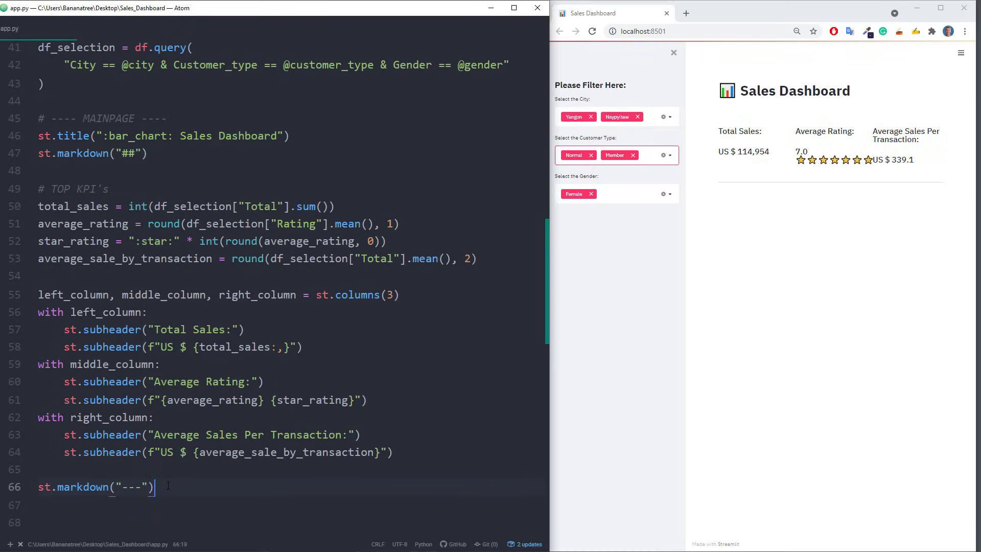
- Insert the comment '# SALES BY PRODUCT LINE [BAR CHART]' below the divider line
{"action": "left_click", "coordinate": [168, 487]}
{"action": "key", "text": "Return"}
{"action": "key", "text": "Return"}
{"action": "key", "text": "Return"}
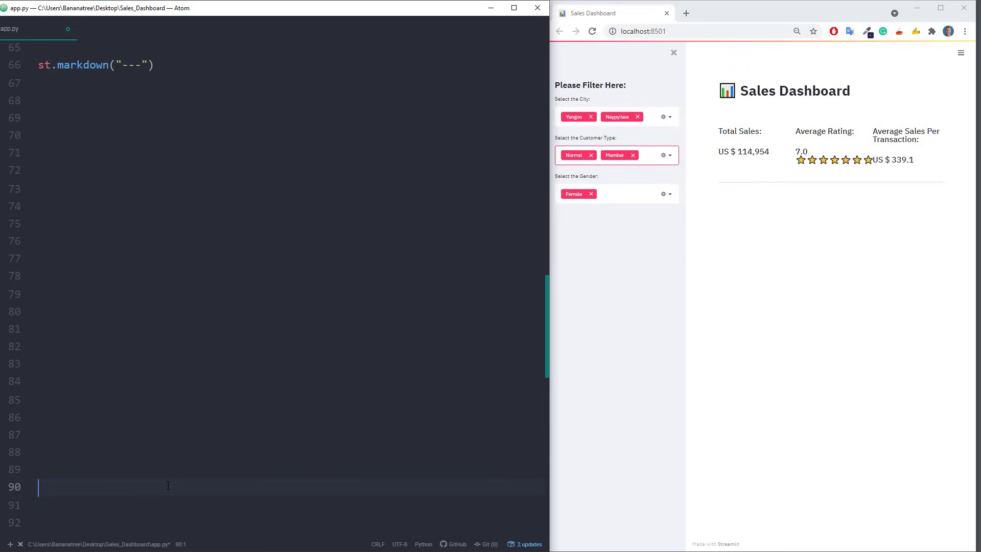
{"action": "key", "text": "Up"}
{"action": "key", "text": "Up"}
{"action": "key", "text": "Up"}
{"action": "type", "text": "SA"}
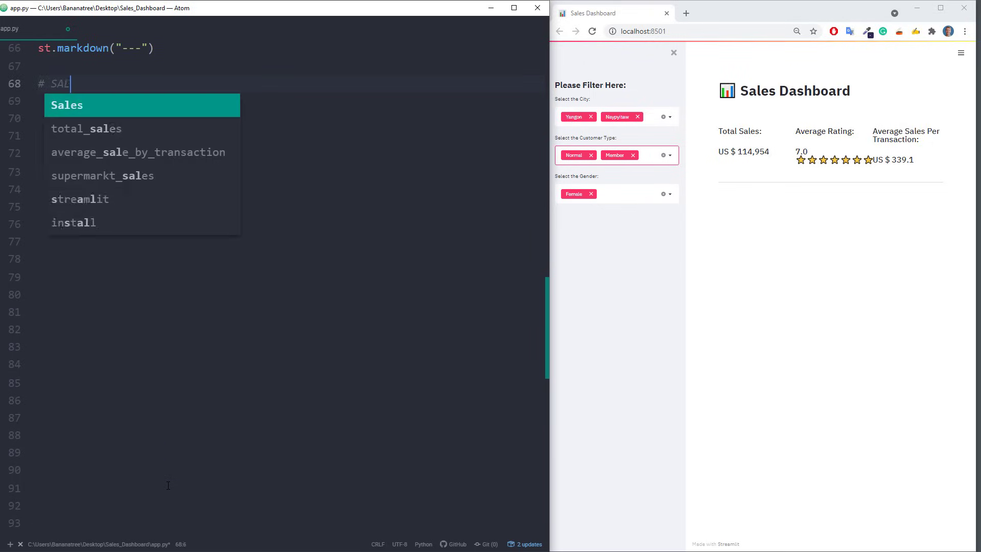
{"action": "type", "text": "LES BY PRODUCT LINE"}
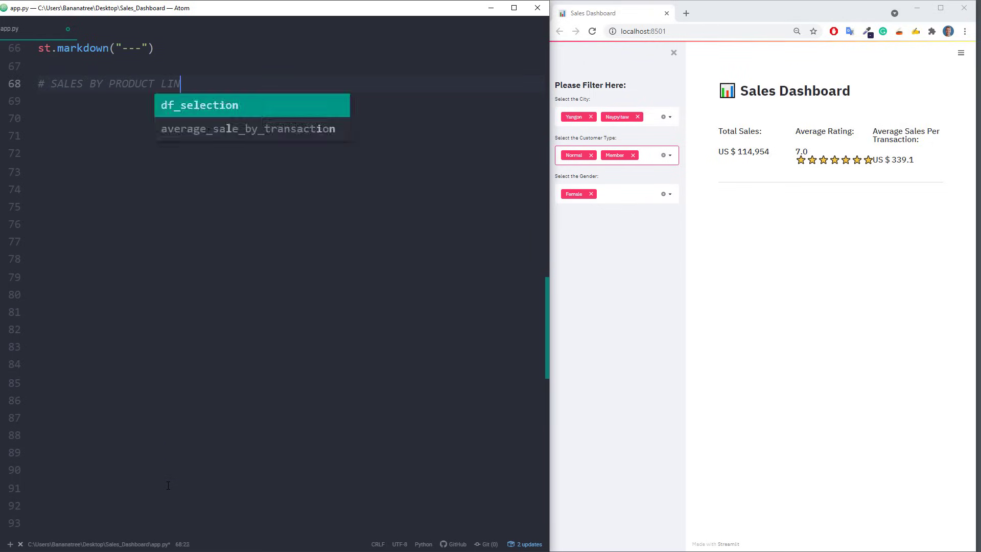
{"action": "type", "text": " [BAR CHART]"}
{"action": "key", "text": "Return"}
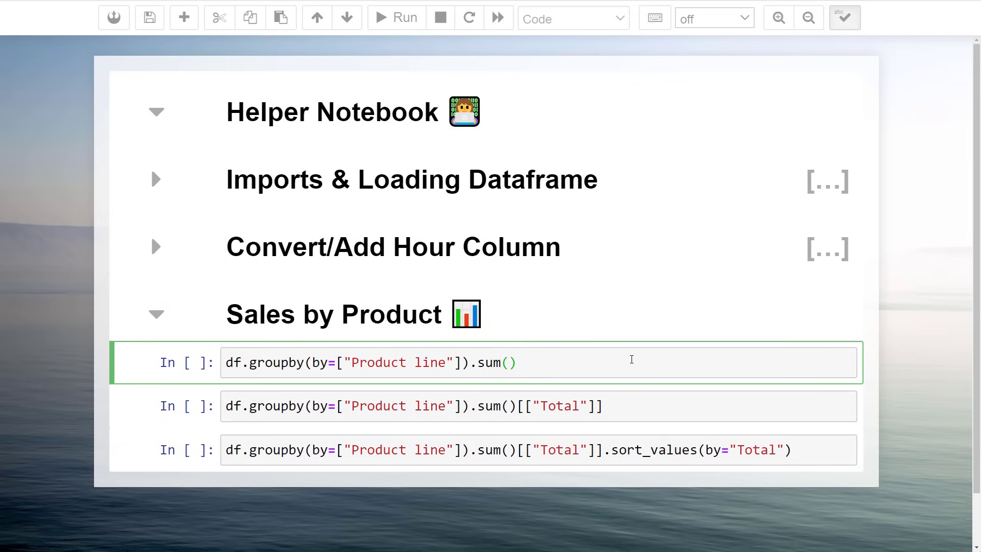
- Run the product-line groupby cells, summing Total and sorting ascending, then select the chain
{"action": "key", "text": "ctrl+Return"}
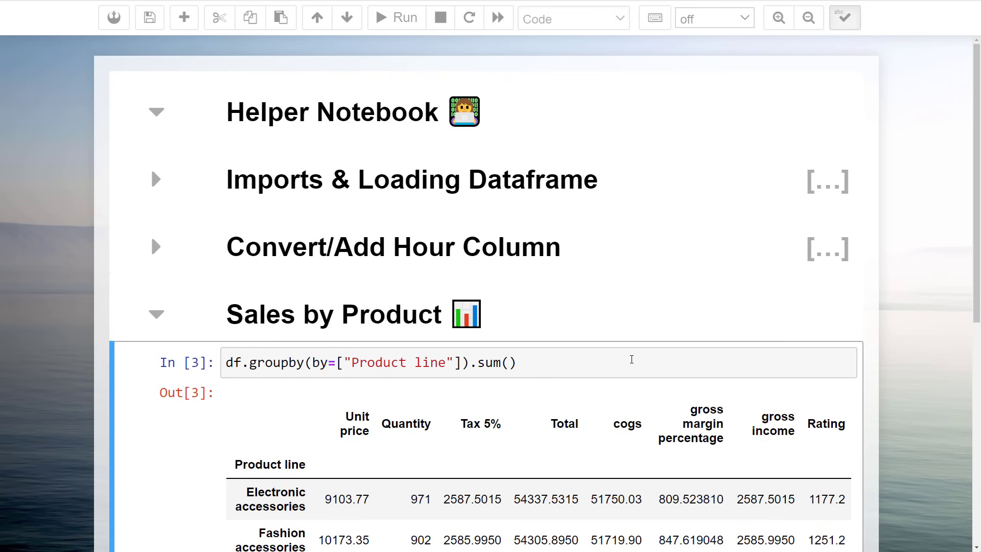
{"action": "scroll", "coordinate": [632, 360], "scroll_direction": "down", "scroll_amount": 3}
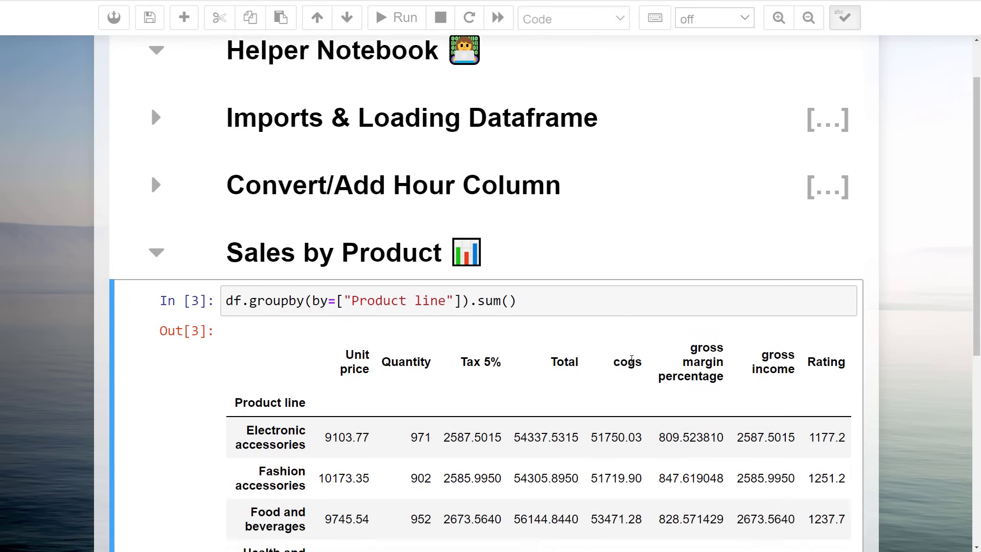
{"action": "scroll", "coordinate": [632, 359], "scroll_direction": "down", "scroll_amount": 3}
{"action": "scroll", "coordinate": [632, 360], "scroll_direction": "down", "scroll_amount": 1}
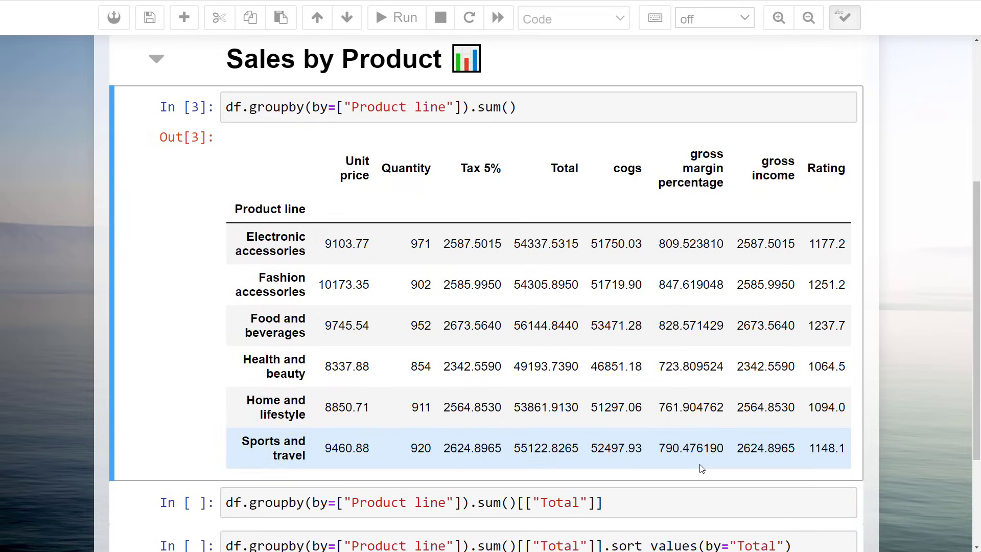
{"action": "left_click", "coordinate": [679, 499]}
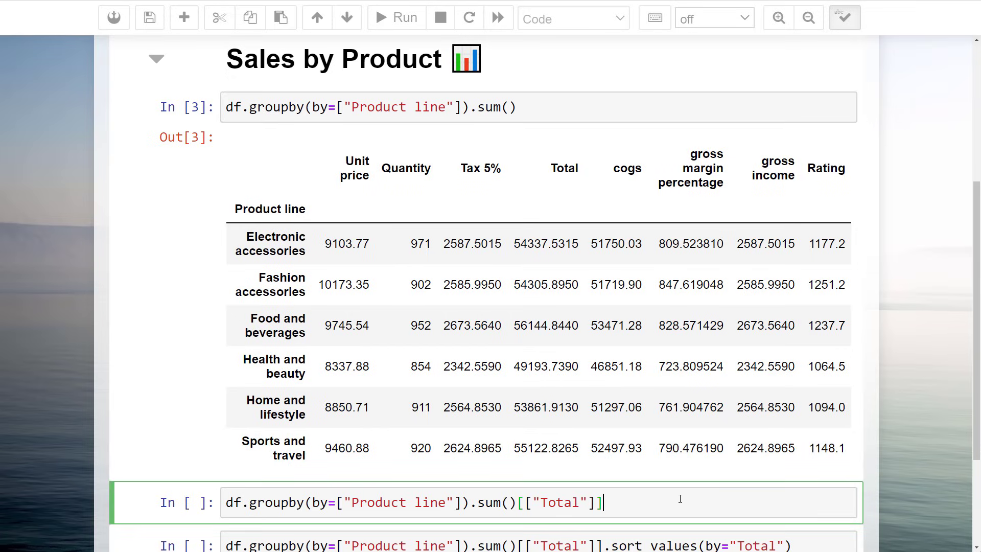
{"action": "key", "text": "ctrl+Return"}
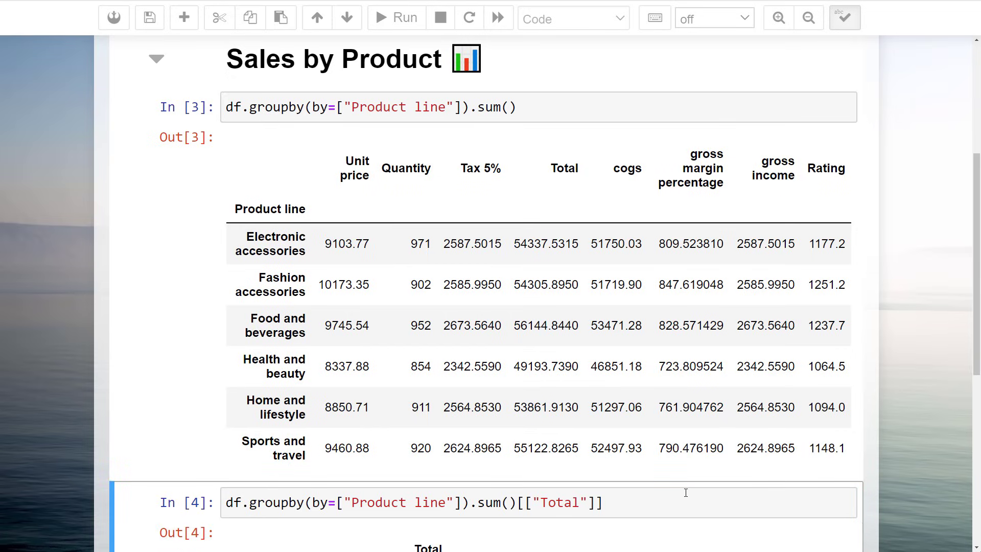
{"action": "scroll", "coordinate": [685, 493], "scroll_direction": "down", "scroll_amount": 3}
{"action": "scroll", "coordinate": [685, 493], "scroll_direction": "down", "scroll_amount": 3}
{"action": "scroll", "coordinate": [686, 494], "scroll_direction": "down", "scroll_amount": 3}
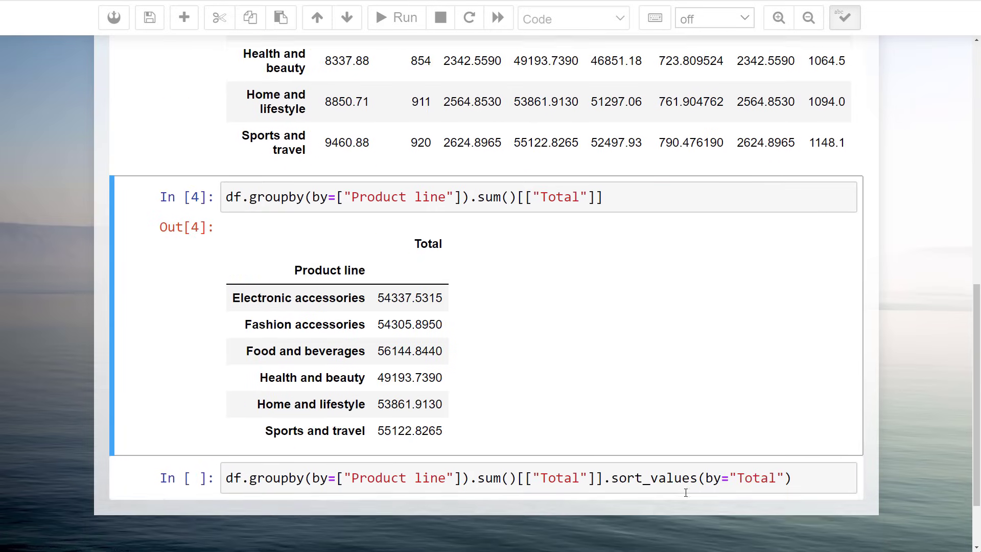
{"action": "scroll", "coordinate": [685, 493], "scroll_direction": "down", "scroll_amount": 3}
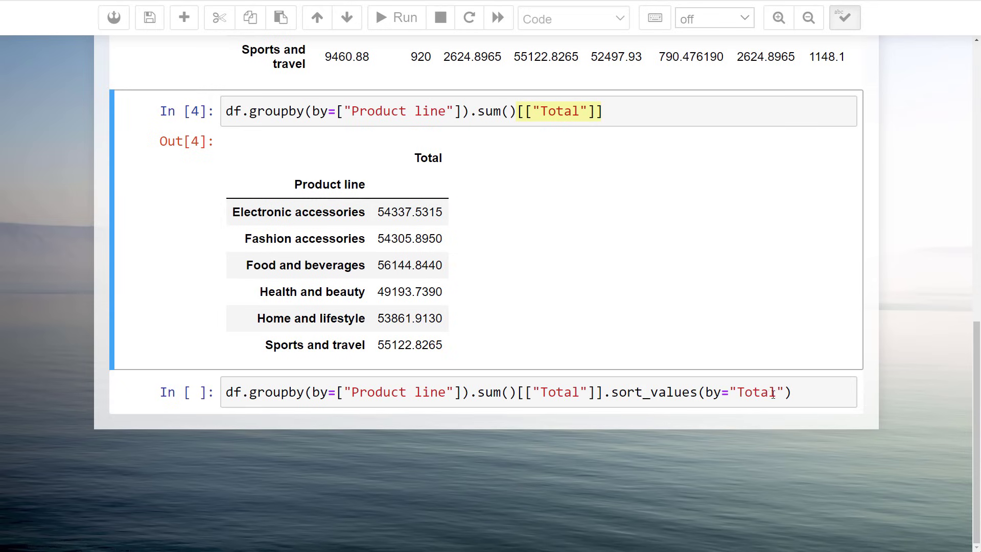
{"action": "left_click", "coordinate": [810, 395]}
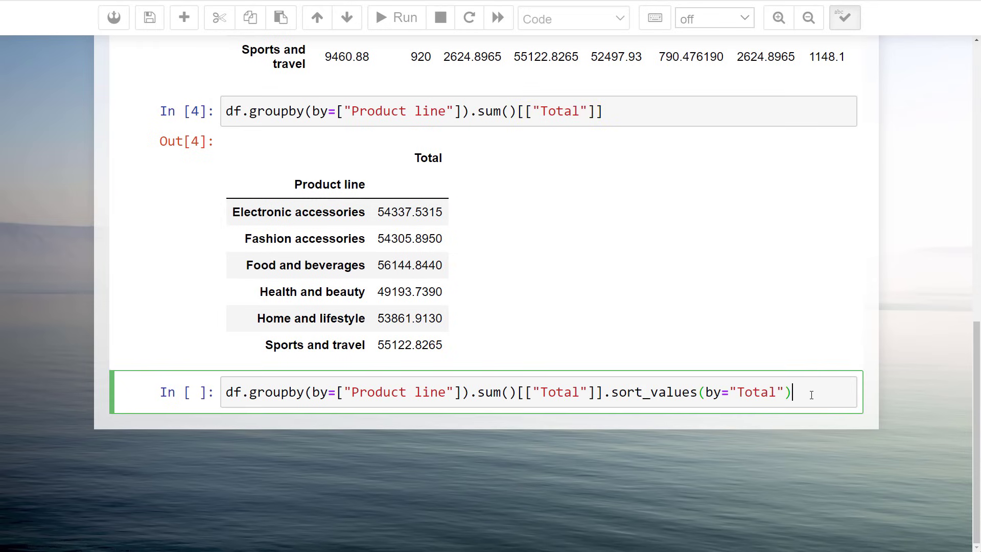
{"action": "key", "text": "ctrl+Return"}
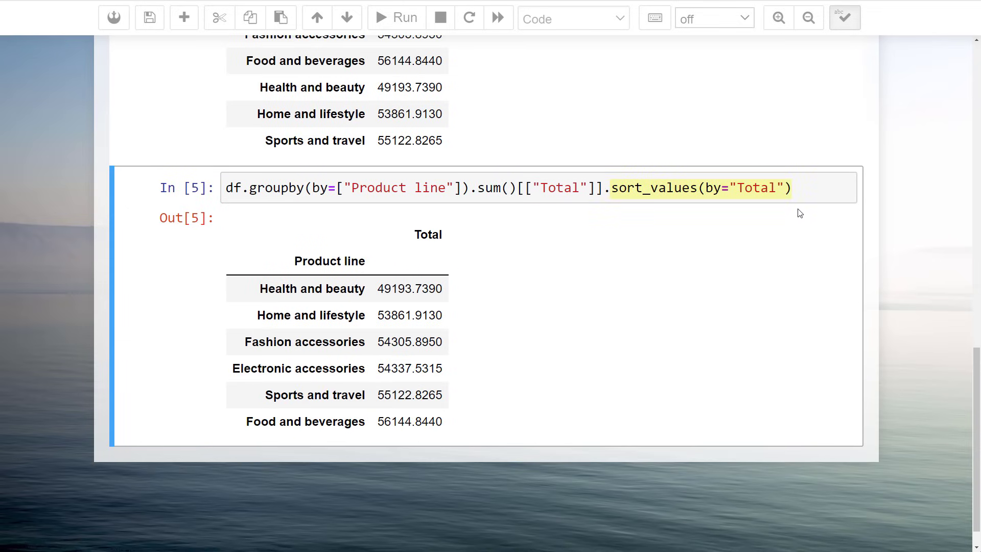
{"action": "left_click_drag", "start_coordinate": [795, 189], "coordinate": [247, 189]}
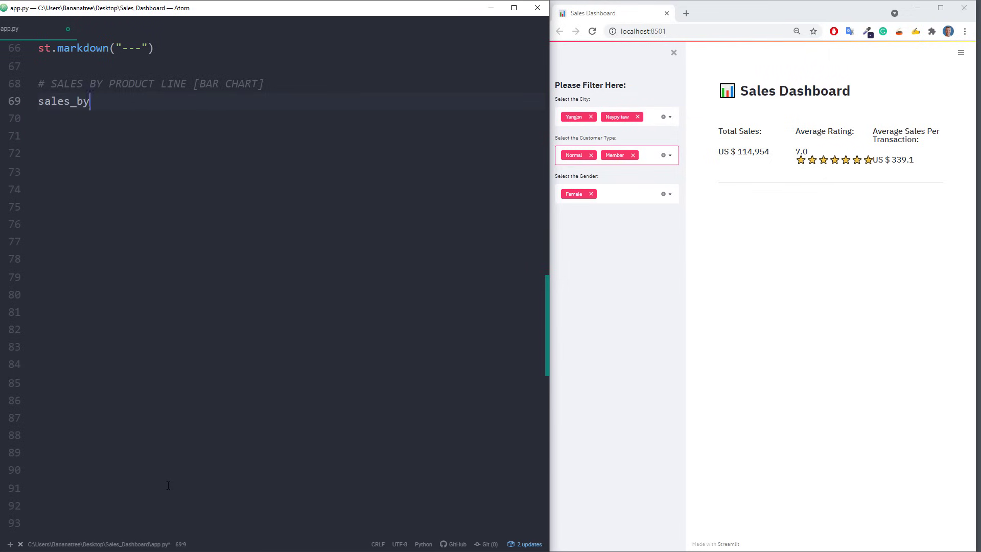
{"action": "type", "text": "_product_line = ("}
- Define sales_by_product_line as product-line Total sums sorted by Total
{"action": "key", "text": "Return"}
{"action": "type", "text": "df_selection.groupby("}
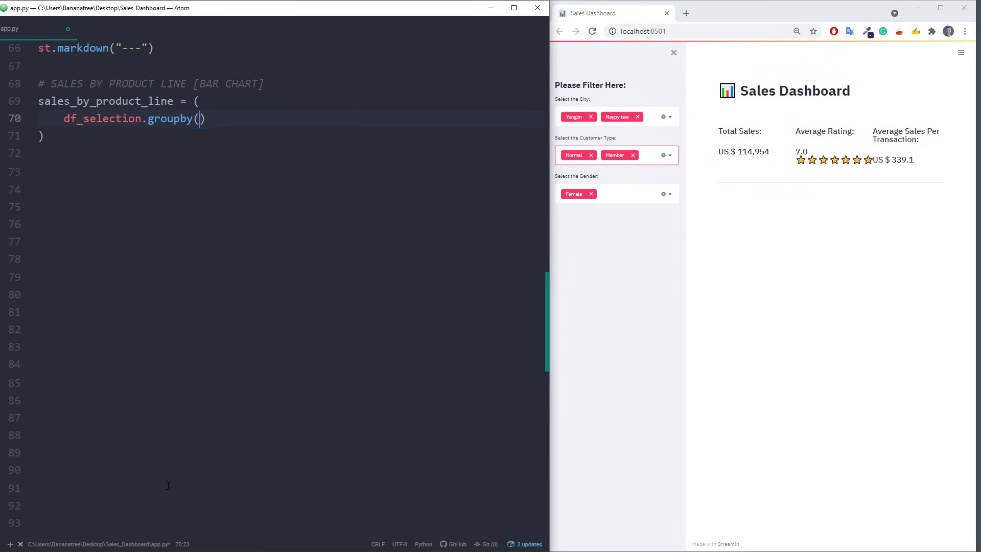
{"action": "type", "text": "by=[\"P"}
{"action": "type", "text": "sum()[[\"Total\"]].sort"}
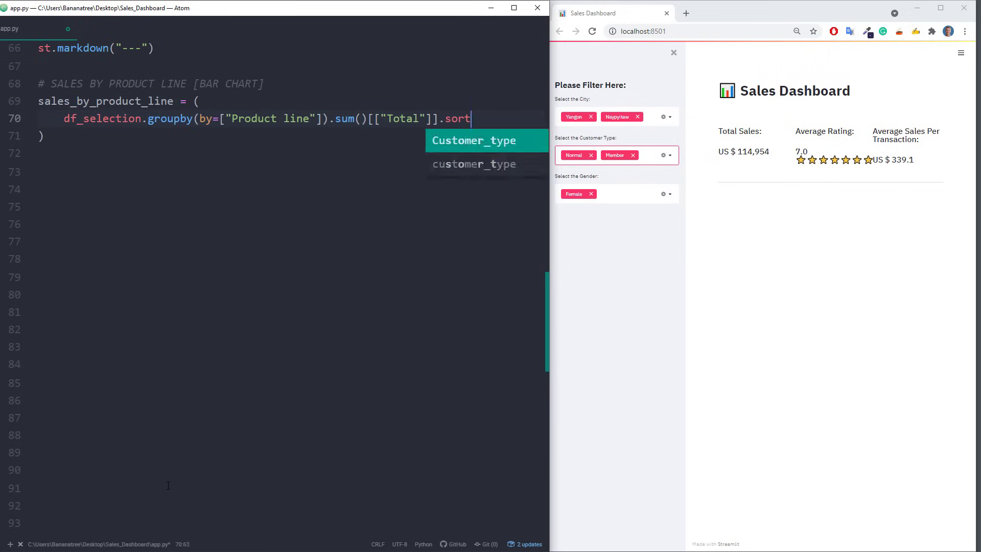
{"action": "type", "text": "_values(by=\"Total"}
{"action": "key", "text": "Return"}
{"action": "type", "text": ")"}
{"action": "key", "text": "Return"}
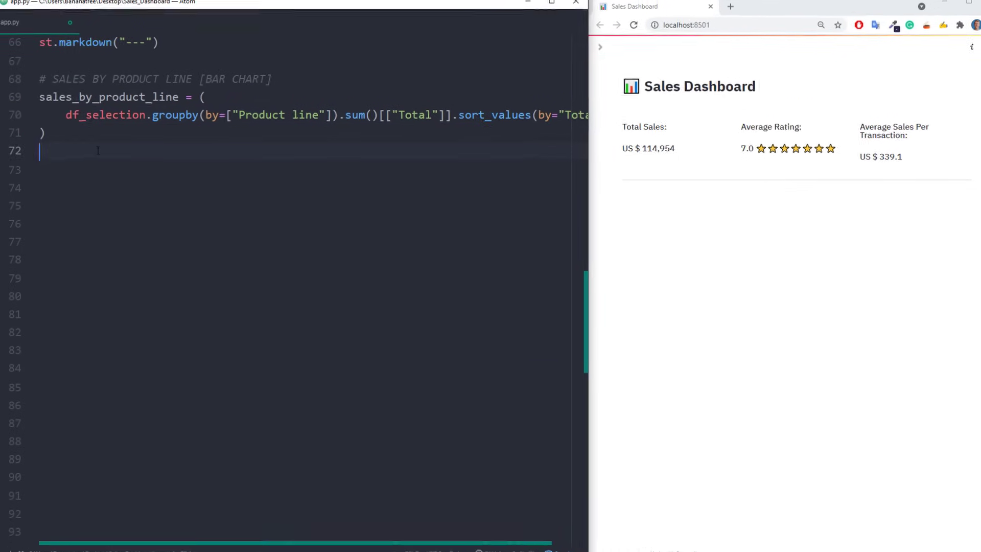
{"action": "type", "text": "fig"}
{"action": "type", "text": "_"}
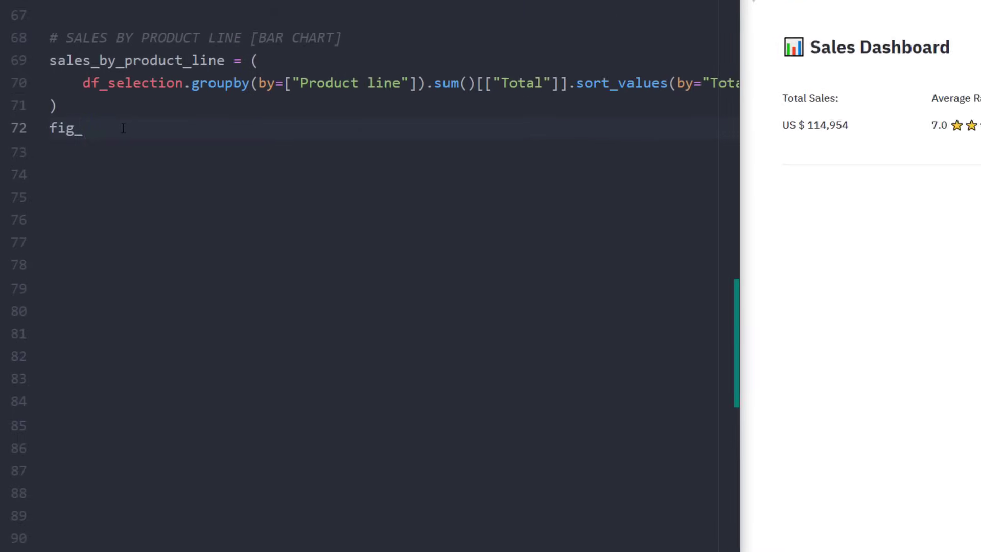
{"action": "type", "text": "product"}
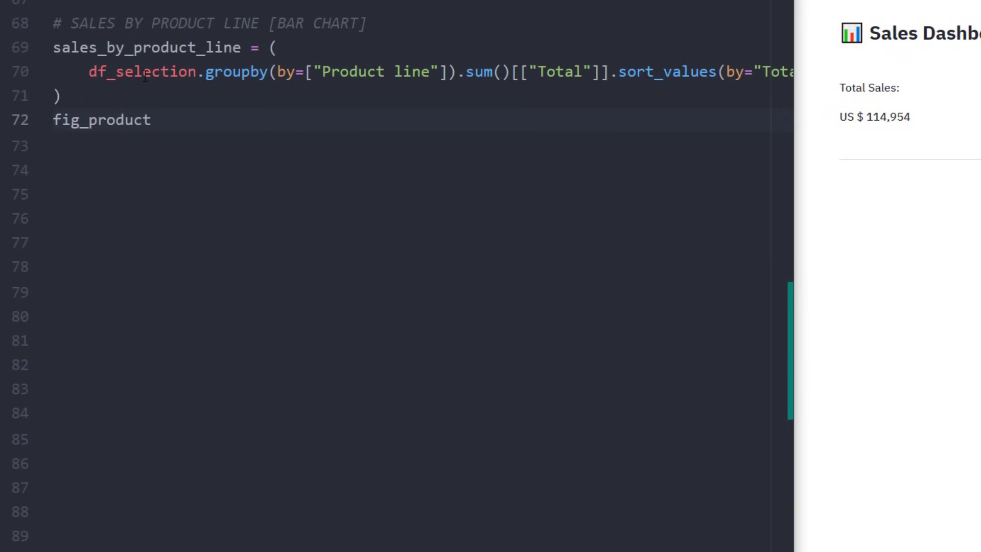
{"action": "type", "text": "_sales = "}
{"action": "type", "text": "px.bar"}
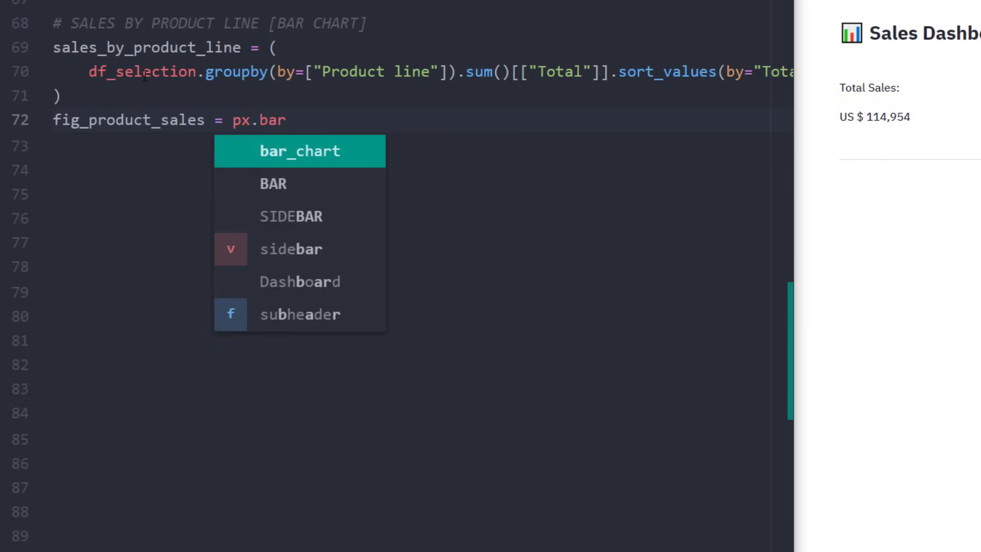
{"action": "type", "text": "("}
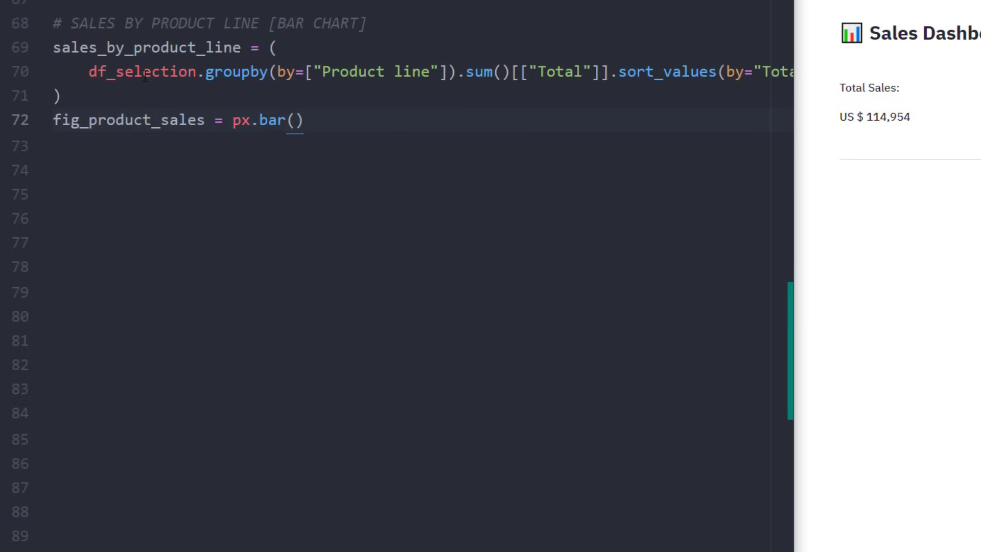
- Start fig_product_sales = px.bar with x='Total' and y as the product-line index
{"action": "key", "text": "Return"}
{"action": "key", "text": "Tab"}
{"action": "type", "text": "sales"}
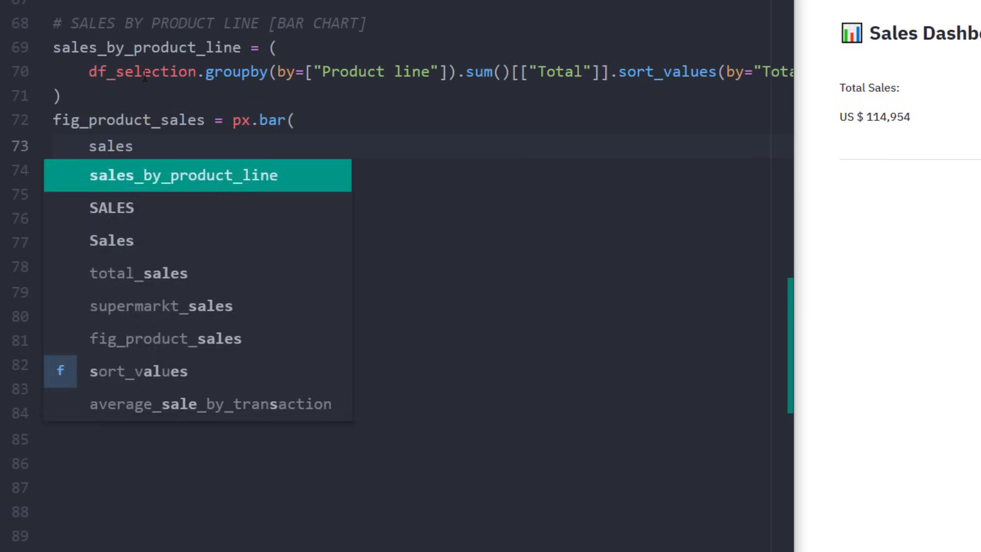
{"action": "key", "text": "Tab"}
{"action": "type", "text": ","}
{"action": "key", "text": "Return"}
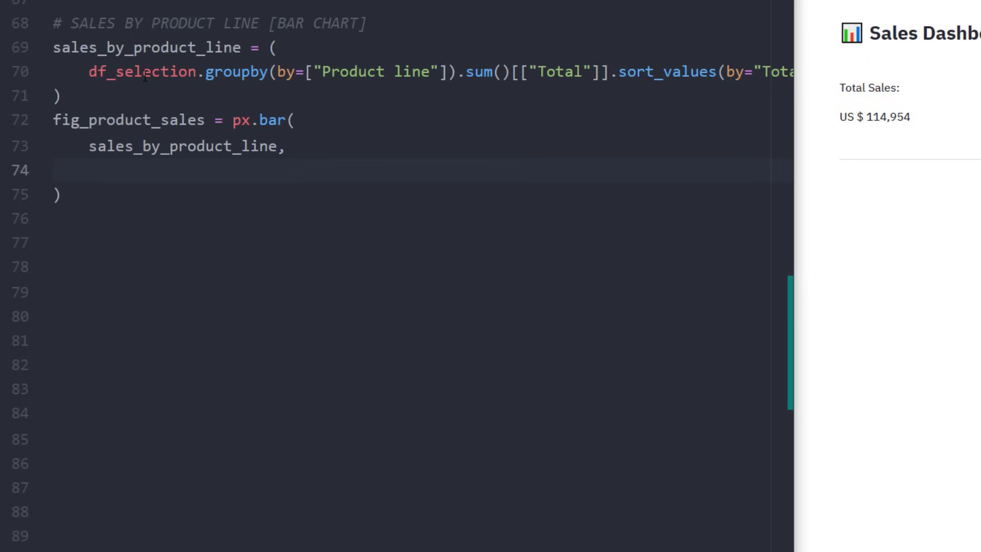
{"action": "type", "text": "x=\"Total\""}
{"action": "type", "text": ","}
{"action": "key", "text": "Return"}
{"action": "type", "text": "y=sales"}
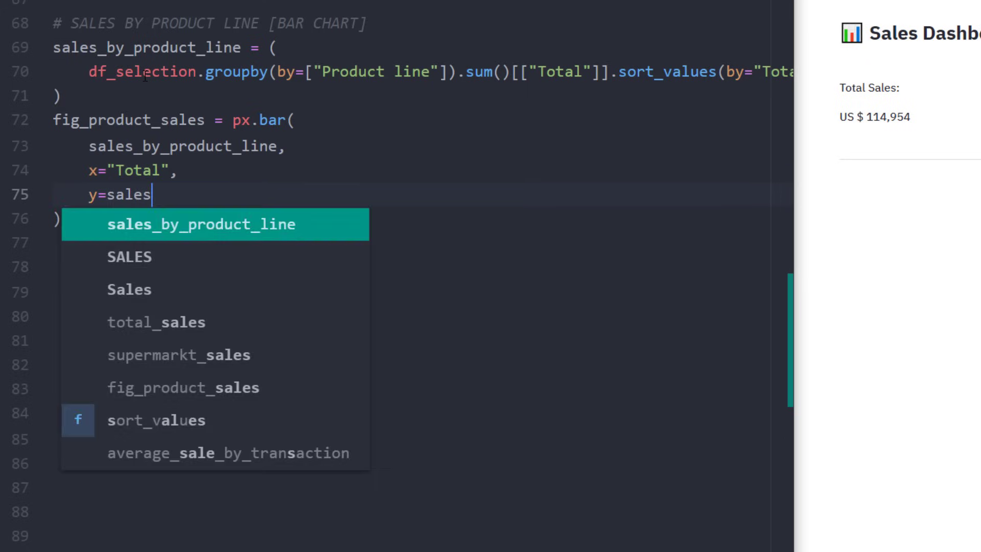
{"action": "key", "text": "Tab"}
{"action": "type", "text": ".index"}
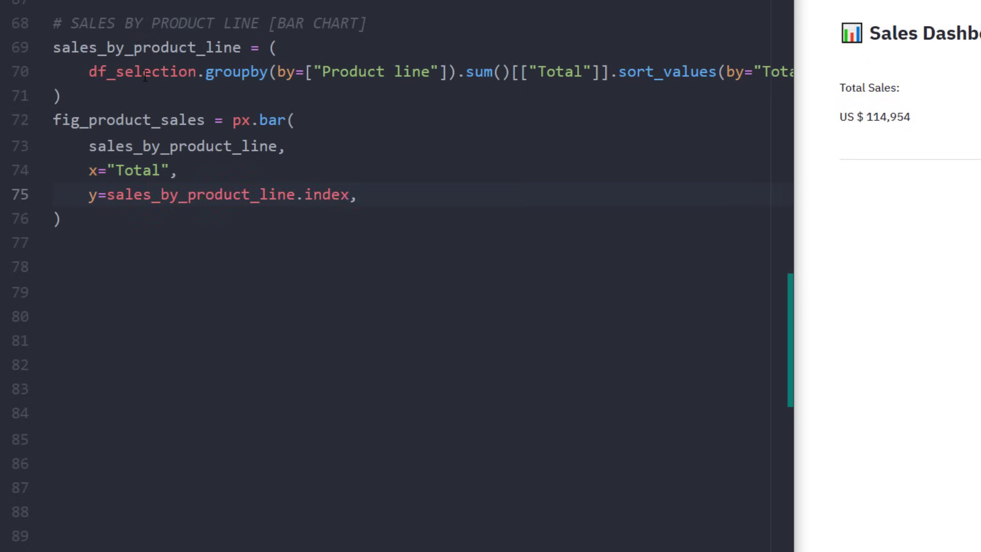
{"action": "key", "text": "Return"}
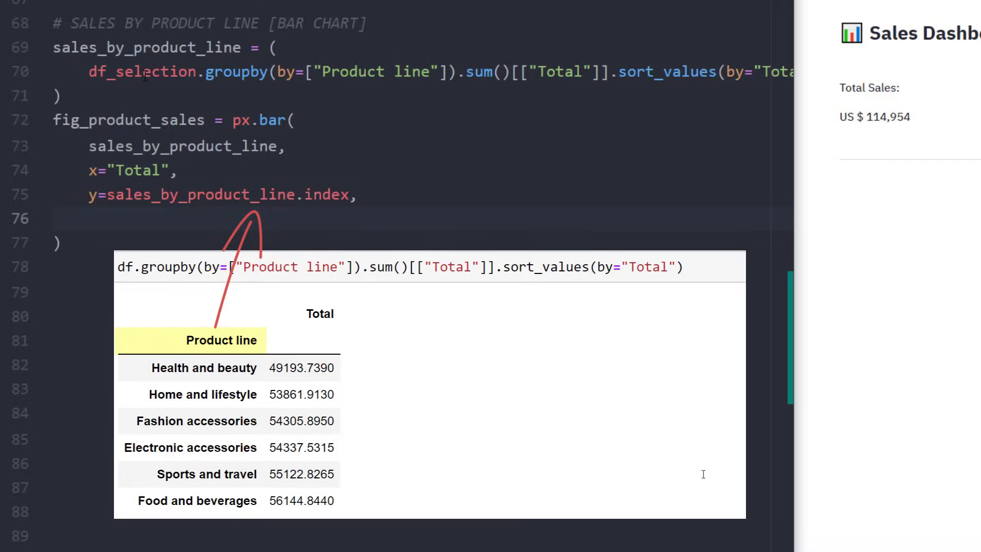
{"action": "type", "text": "or"}
{"action": "type", "text": "ientation"}
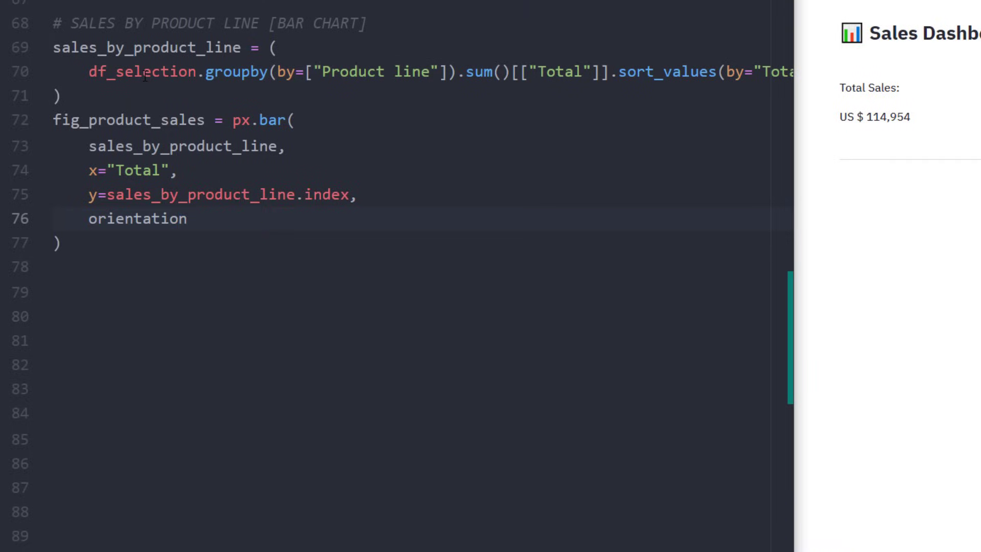
{"action": "type", "text": "=\"h\","}
- Give the product-line bar chart a bold 'Sales by Product Line' title
{"action": "key", "text": "Return"}
{"action": "type", "text": "tit"}
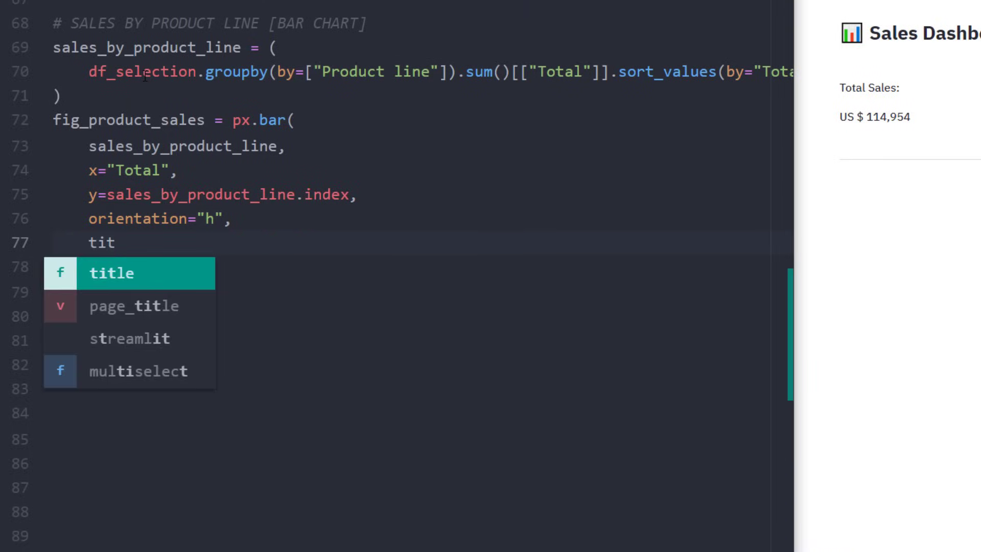
{"action": "type", "text": "le=\"<b></b>"}
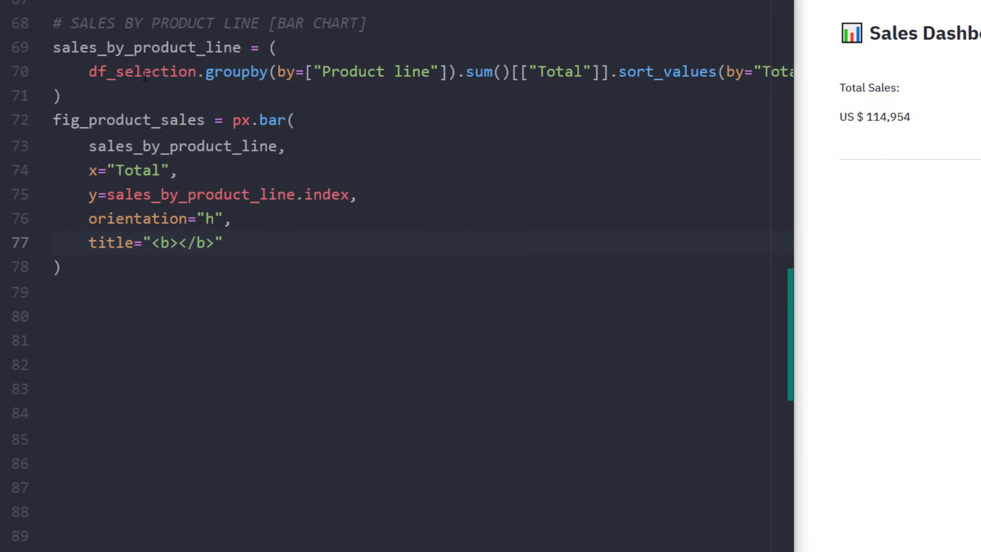
{"action": "key", "text": "Left"}
{"action": "key", "text": "Left"}
{"action": "key", "text": "Left"}
{"action": "type", "text": "Sales by Product Line"}
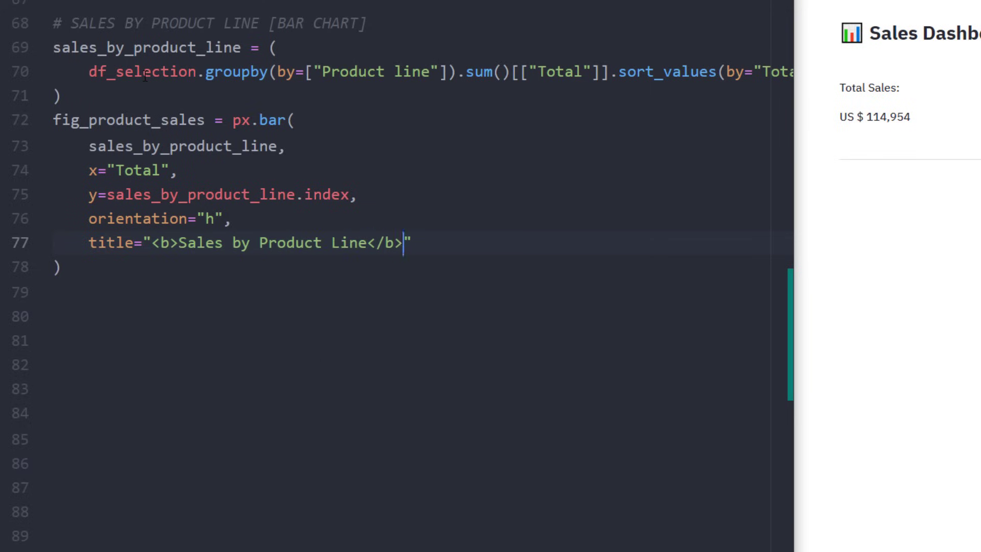
{"action": "key", "text": "End"}
{"action": "type", "text": ","}
{"action": "key", "text": "Return"}
{"action": "type", "text": "color_discrete"}
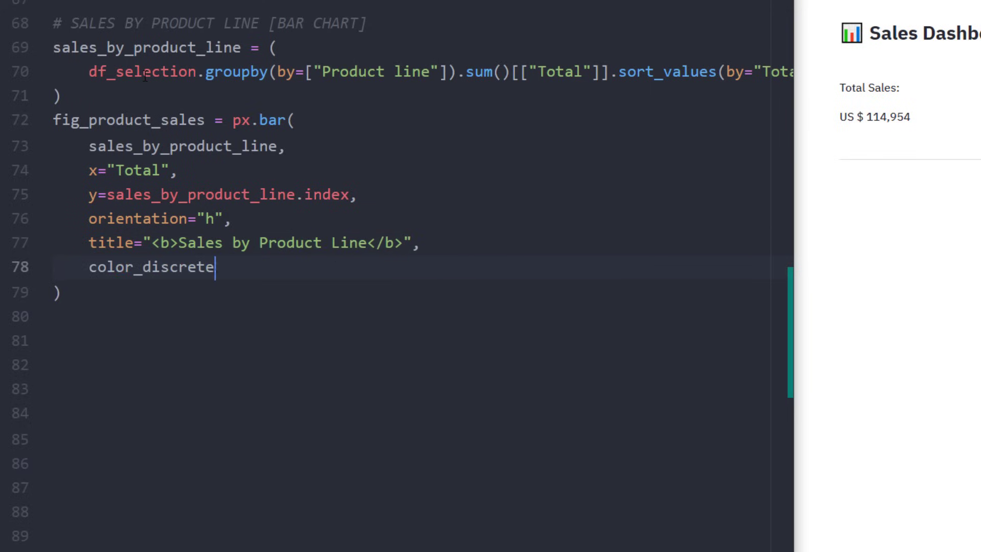
{"action": "type", "text": "_sequence"}
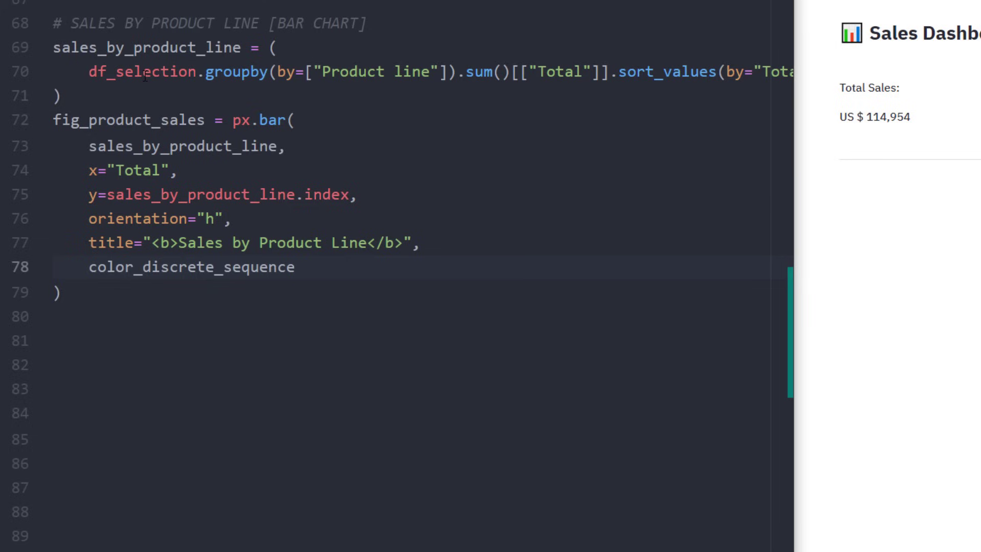
{"action": "type", "text": "[\"#00"}
{"action": "type", "text": "83B8"}
- Colour the bars blue, set the plotly_white template, and begin the chart display line
{"action": "key", "text": "End"}
{"action": "type", "text": "*"}
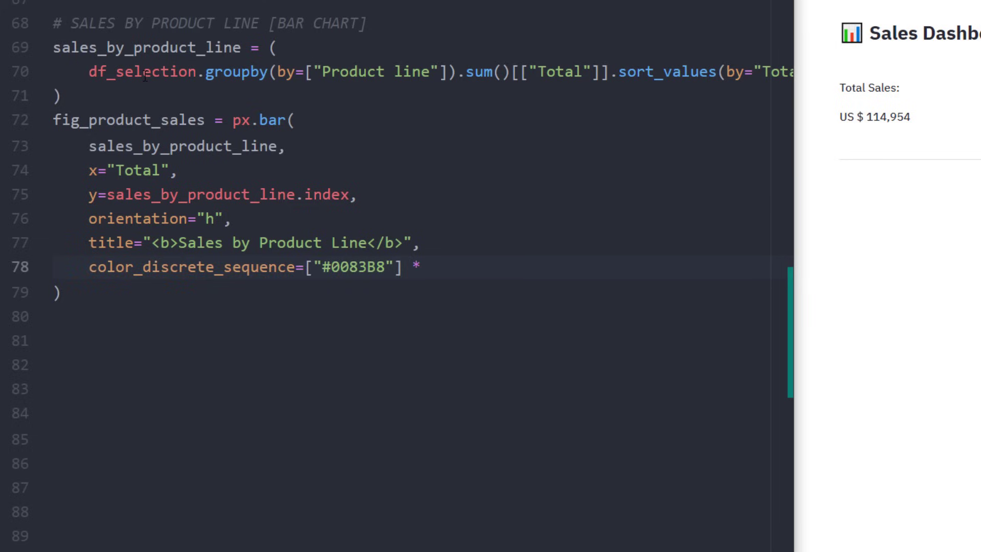
{"action": "type", "text": " len(sales"}
{"action": "key", "text": "Tab"}
{"action": "key", "text": "End"}
{"action": "type", "text": ","}
{"action": "key", "text": "Return"}
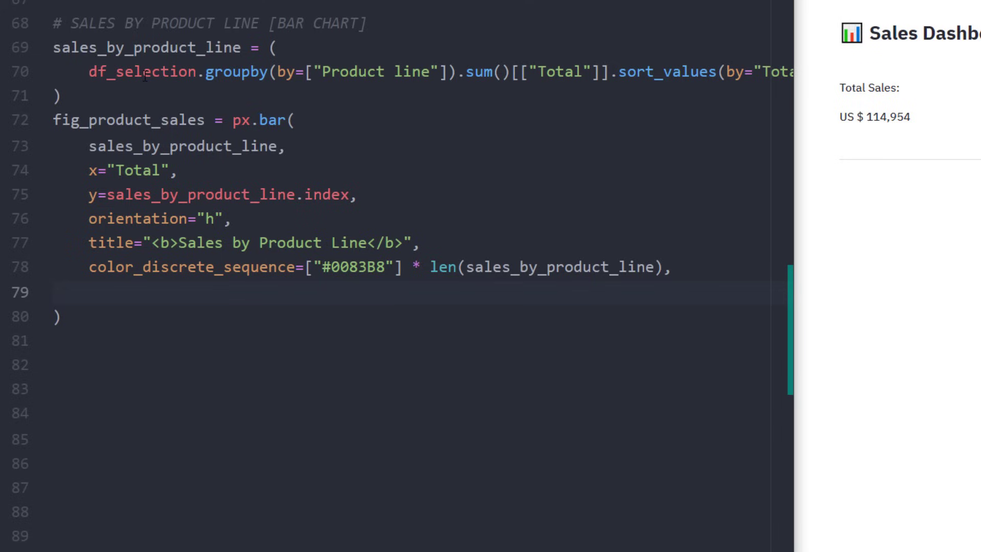
{"action": "type", "text": "te"}
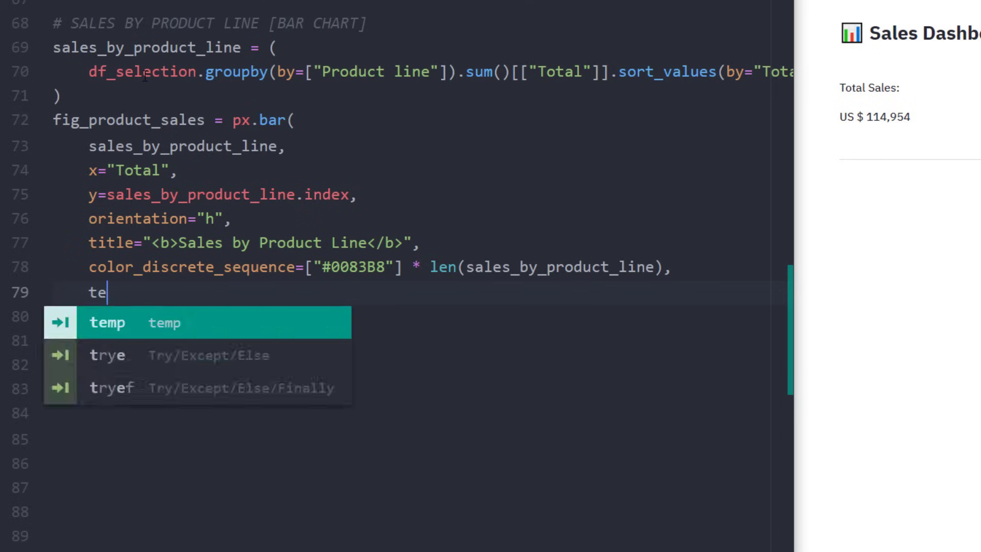
{"action": "type", "text": "mplate=\""}
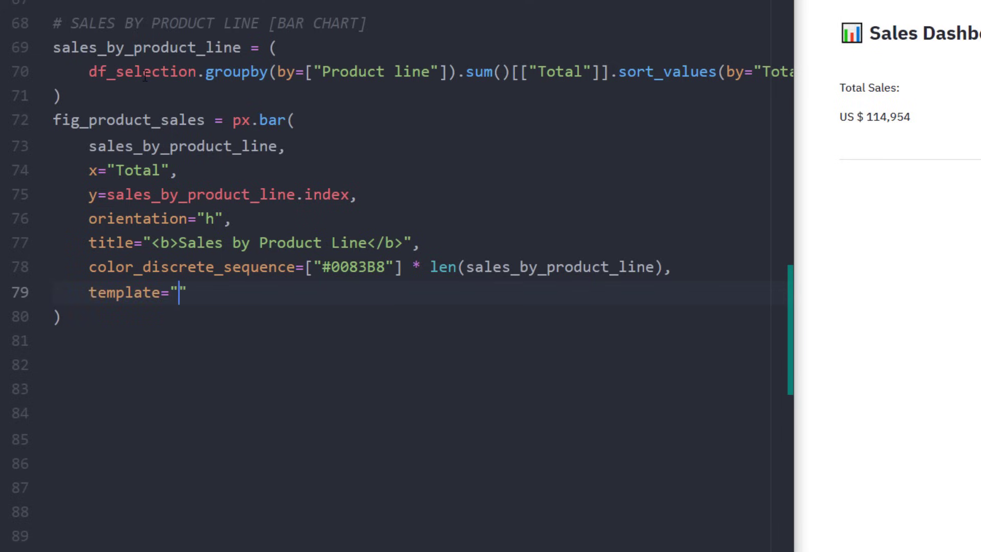
{"action": "type", "text": "plotly"}
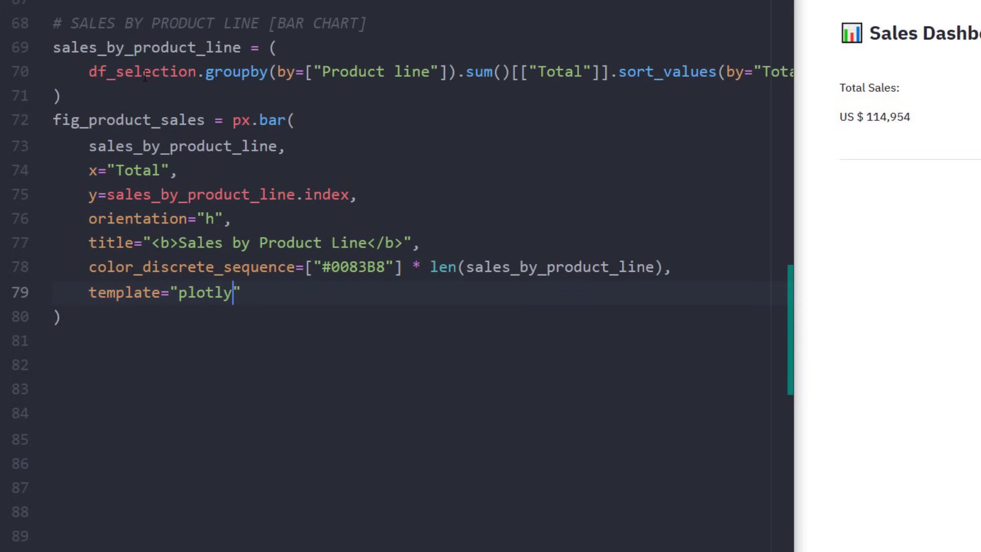
{"action": "type", "text": "_white"}
{"action": "key", "text": "Down"}
{"action": "key", "text": "Down"}
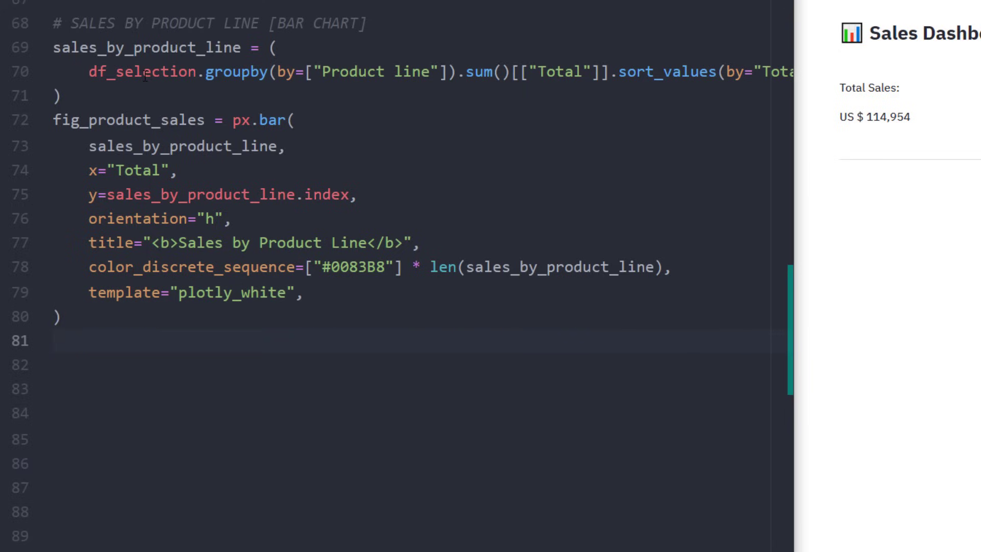
{"action": "key", "text": "Return"}
{"action": "type", "text": "st.plot"}
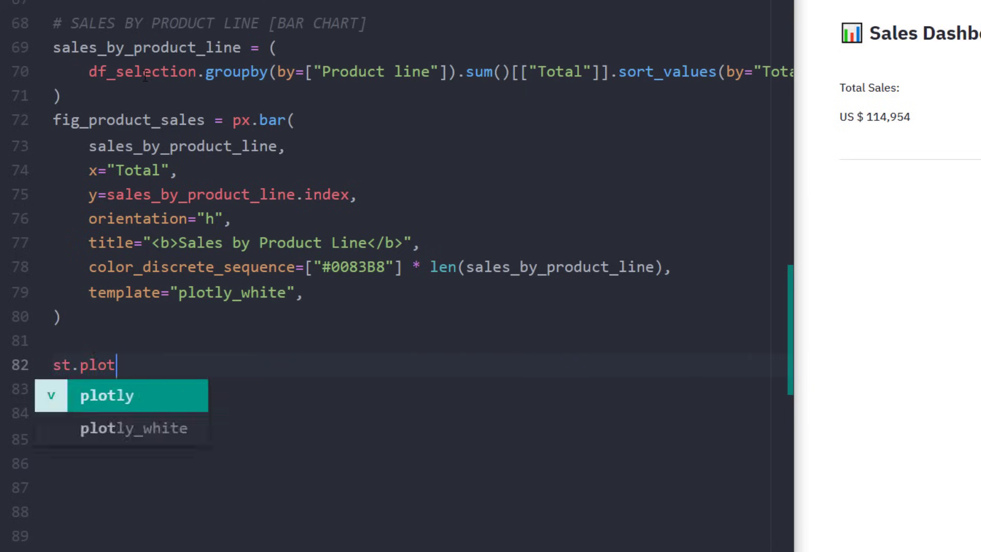
{"action": "type", "text": "ly_chart(fig"}
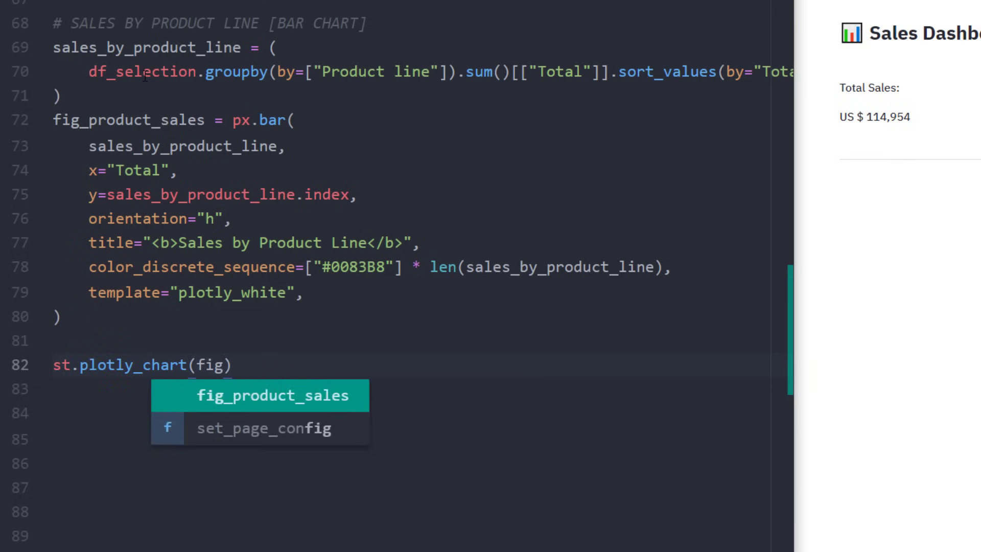
- Save st.plotly_chart(fig_product_sales) to render the chart, then filter to Member and Male
{"action": "key", "text": "Tab"}
{"action": "key", "text": "ctrl+s"}
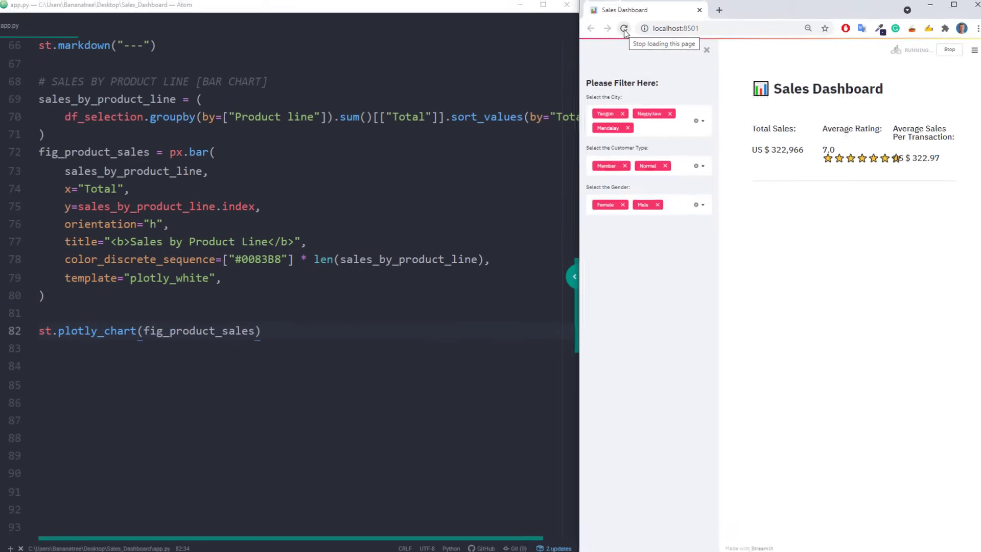
{"action": "left_click_drag", "start_coordinate": [572, 233], "coordinate": [8, 232]}
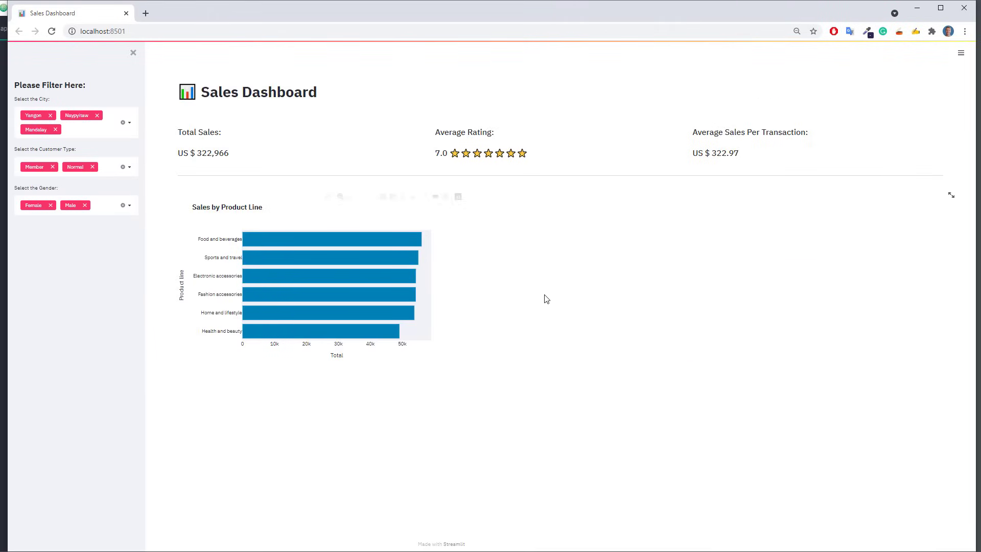
{"action": "key", "text": "ctrl+plus"}
{"action": "key", "text": "ctrl+plus"}
{"action": "key", "text": "ctrl+plus"}
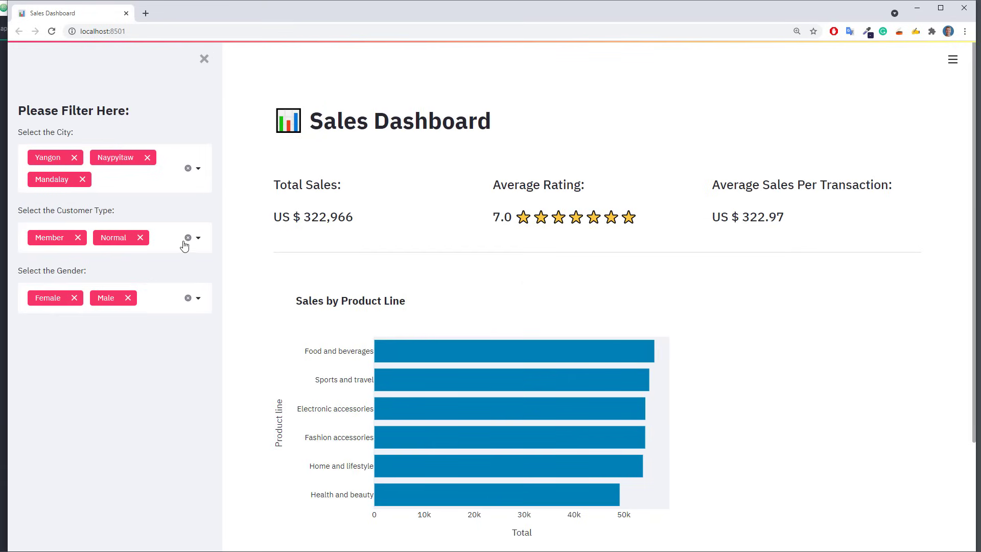
{"action": "left_click", "coordinate": [137, 235]}
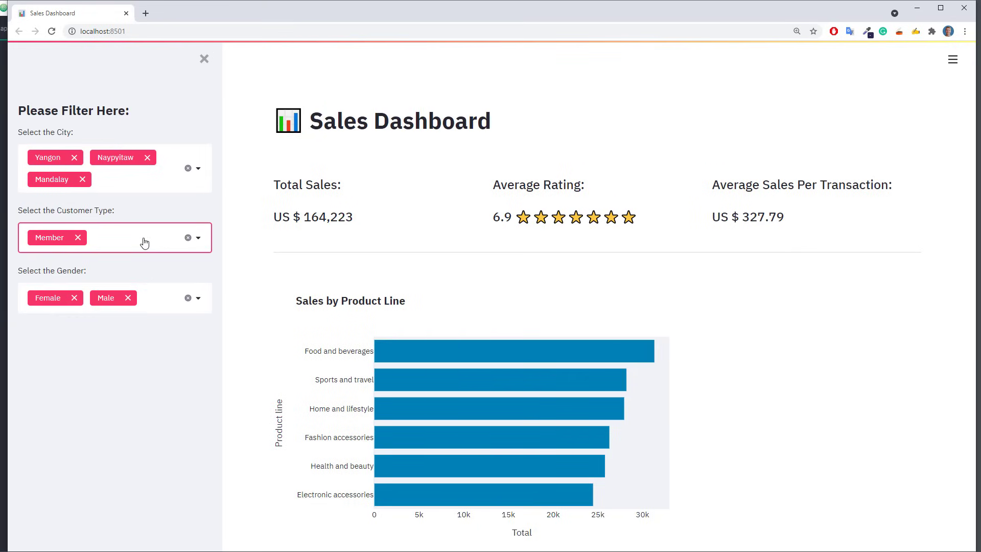
{"action": "left_click", "coordinate": [74, 298]}
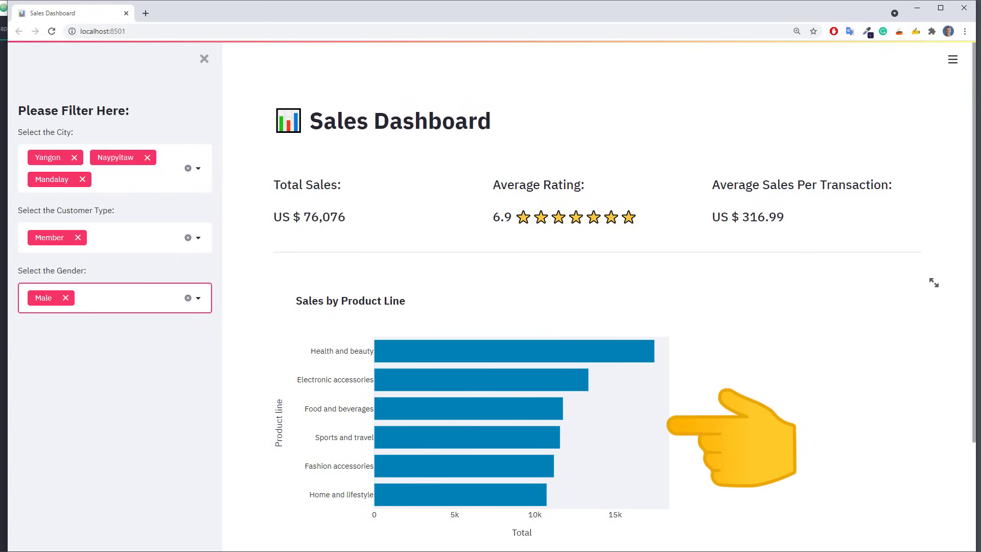
- Add fig_product_sales.update_layout with a transparent plot background and no x-axis grid, and save
{"action": "key", "text": "ctrl+minus"}
{"action": "key", "text": "super+Right"}
{"action": "left_click", "coordinate": [714, 56]}
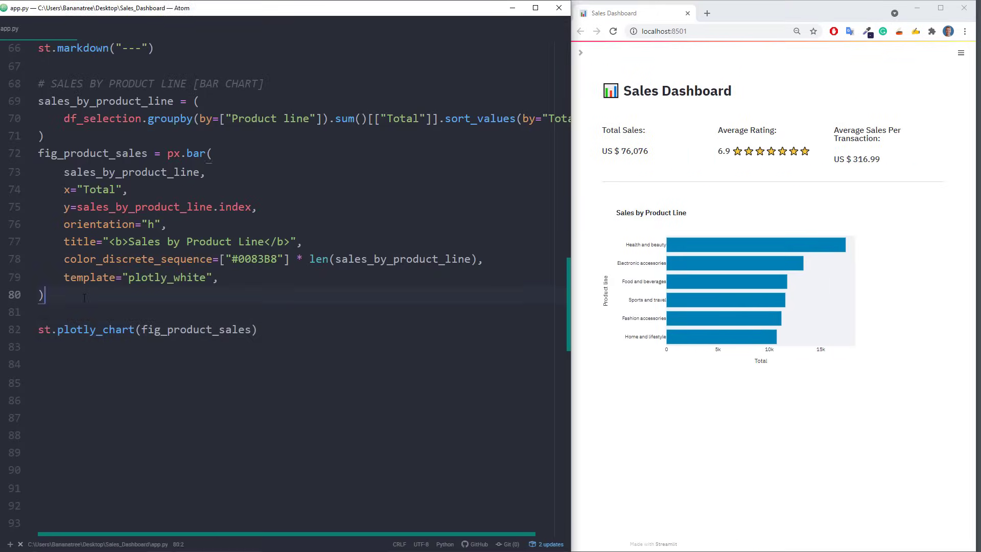
{"action": "key", "text": "Return"}
{"action": "type", "text": "fig_product_sales.update_layout("}
{"action": "key", "text": "Return"}
{"action": "type", "text": "plot"}
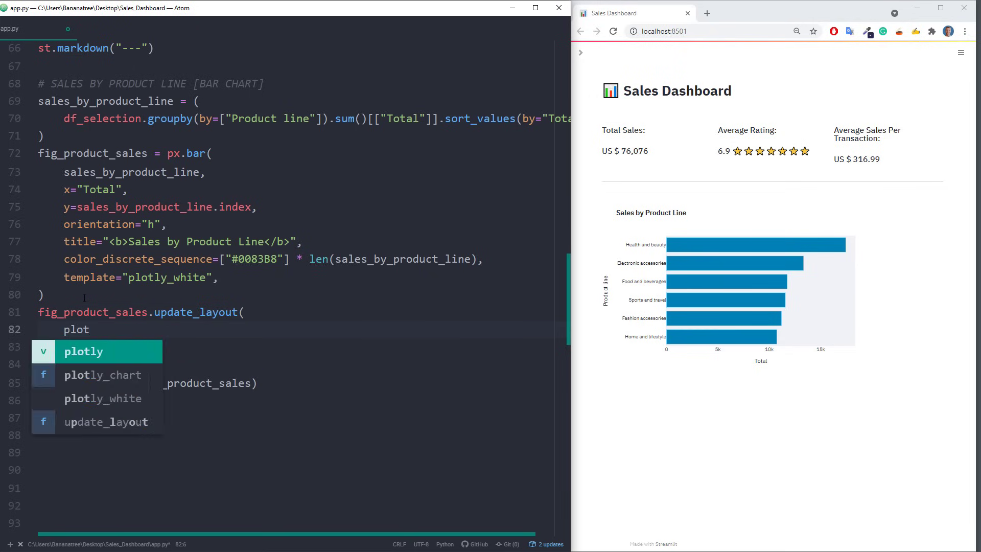
{"action": "type", "text": "_bgcolor=\"rgba(0,0,0,0)\""}
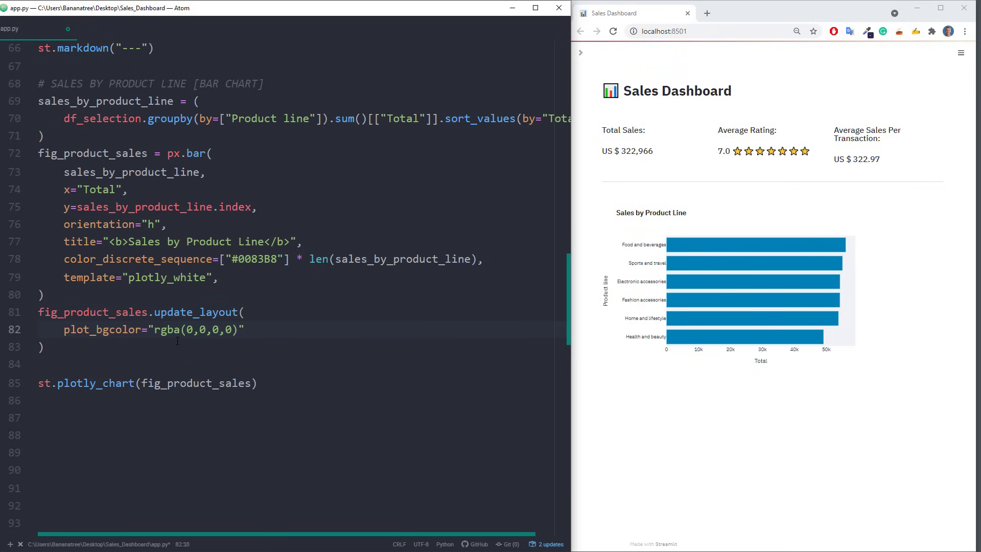
{"action": "type", "text": ","}
{"action": "key", "text": "Return"}
{"action": "type", "text": "xaxis=(dict(showgrid=False"}
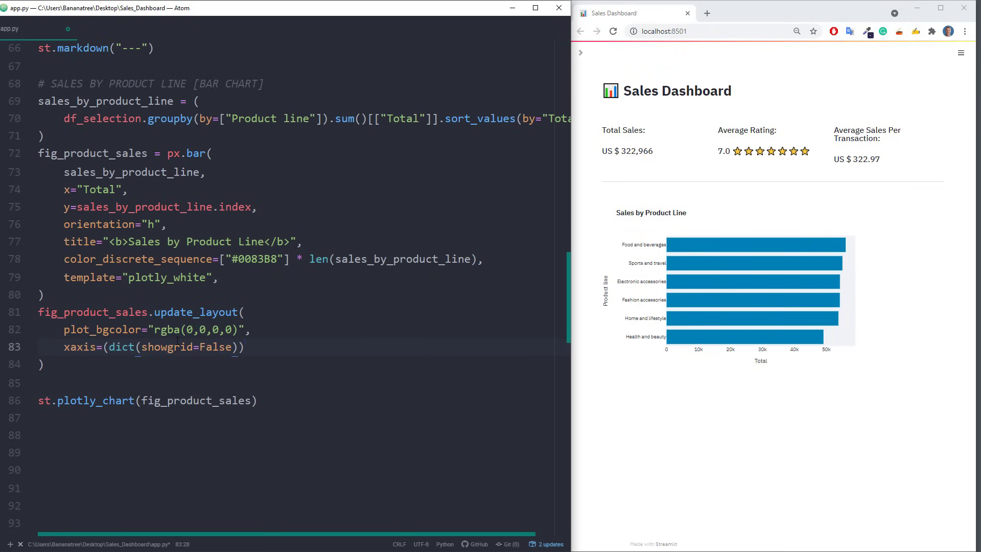
{"action": "key", "text": "ctrl+s"}
- Collapse the dashboard's filter sidebar to view the restyled chart
{"action": "left_click", "coordinate": [904, 52]}
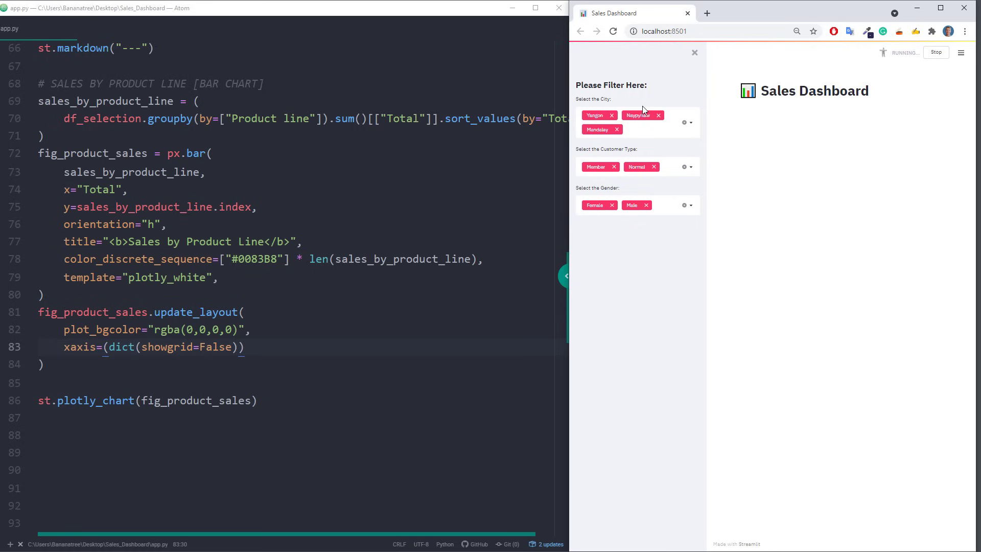
{"action": "left_click", "coordinate": [695, 52]}
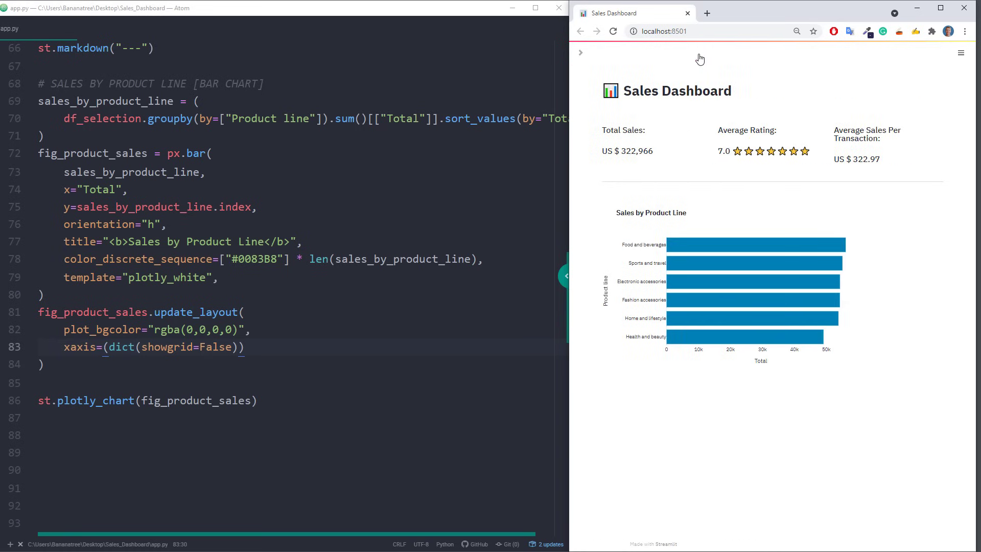
{"action": "left_click", "coordinate": [276, 401]}
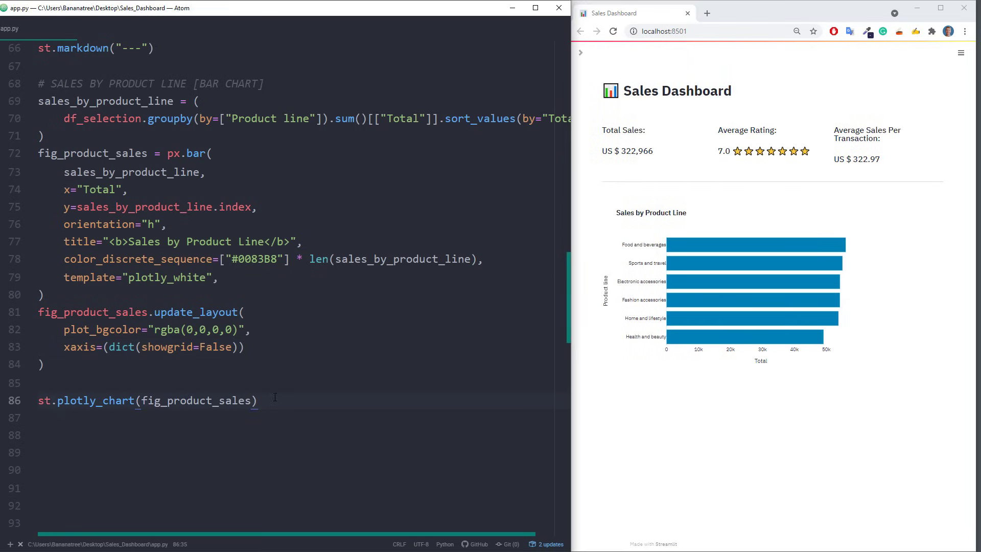
- Add the '# SALES BY HOUR [BAR CHART]' comment below st.plotly_chart
{"action": "key", "text": "Return"}
{"action": "key", "text": "Return"}
{"action": "scroll", "coordinate": [276, 398], "scroll_direction": "down", "scroll_amount": 10}
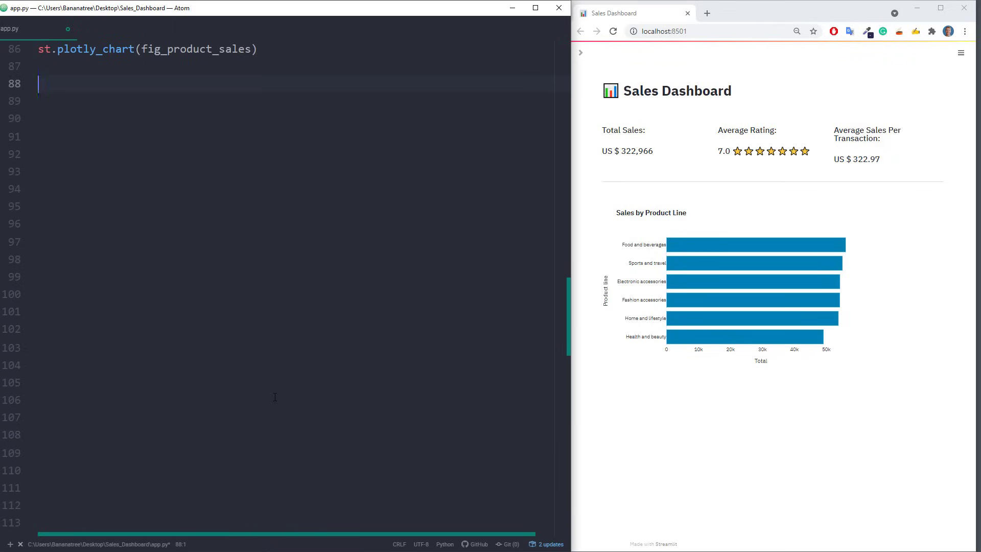
{"action": "type", "text": "SALES BY HOUR [BAR C"}
{"action": "type", "text": "HART"}
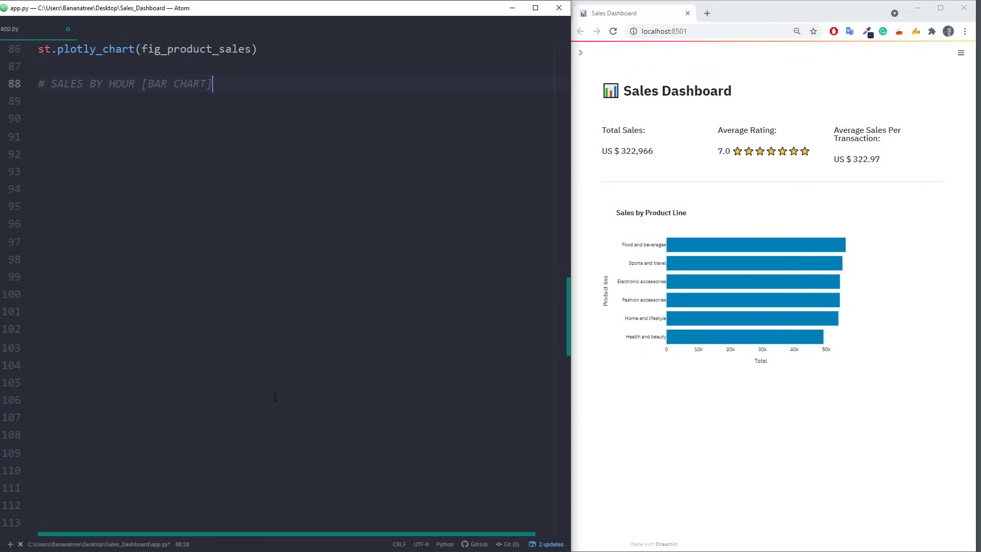
{"action": "key", "text": "Return"}
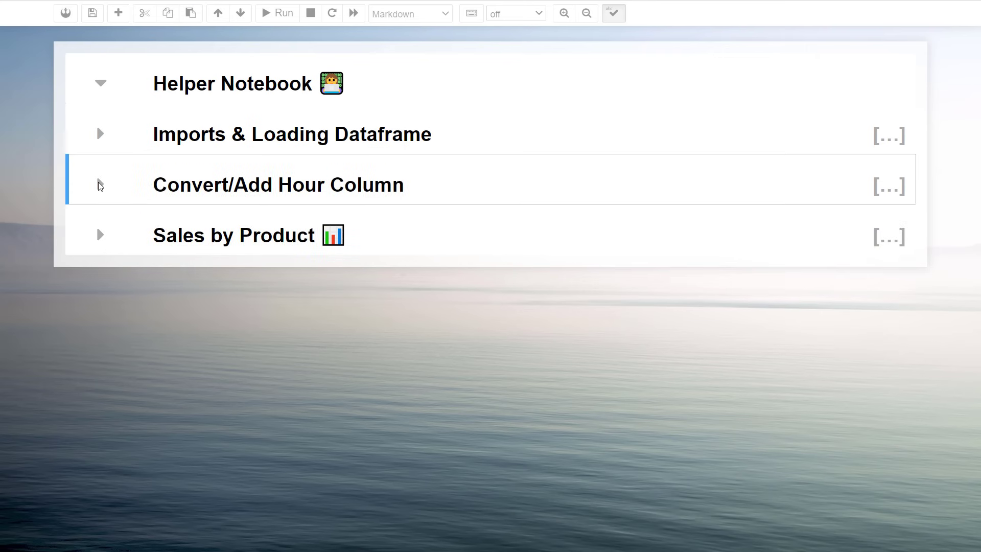
- Expand Convert/Add Hour Column and run the .dt.hour extraction cell, which errors
{"action": "left_click", "coordinate": [96, 185]}
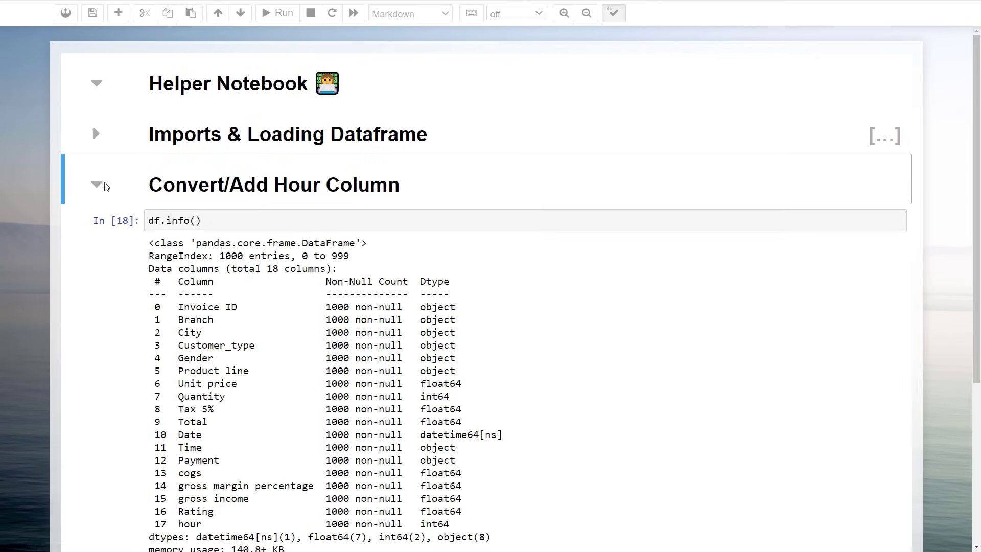
{"action": "scroll", "coordinate": [321, 227], "scroll_direction": "down", "scroll_amount": 3}
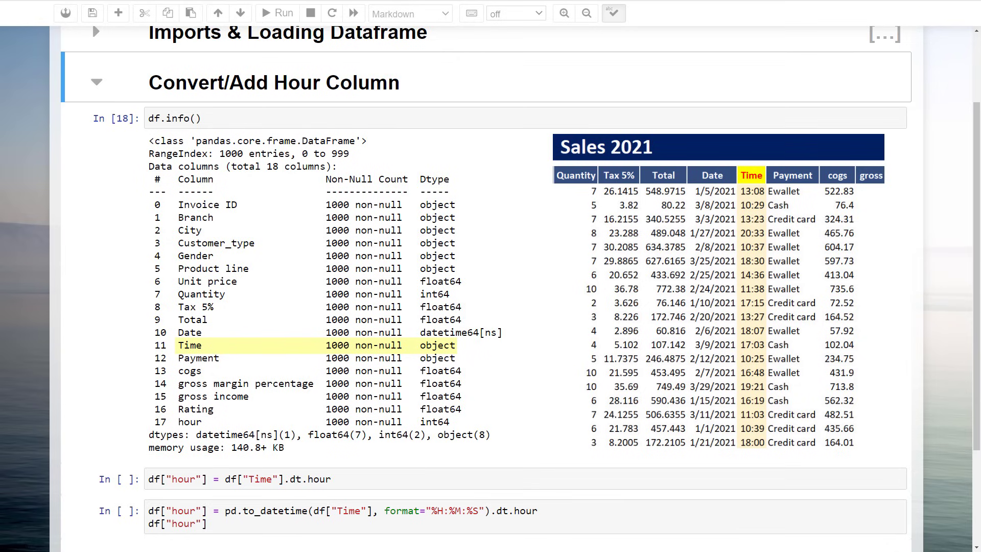
{"action": "left_click", "coordinate": [371, 478]}
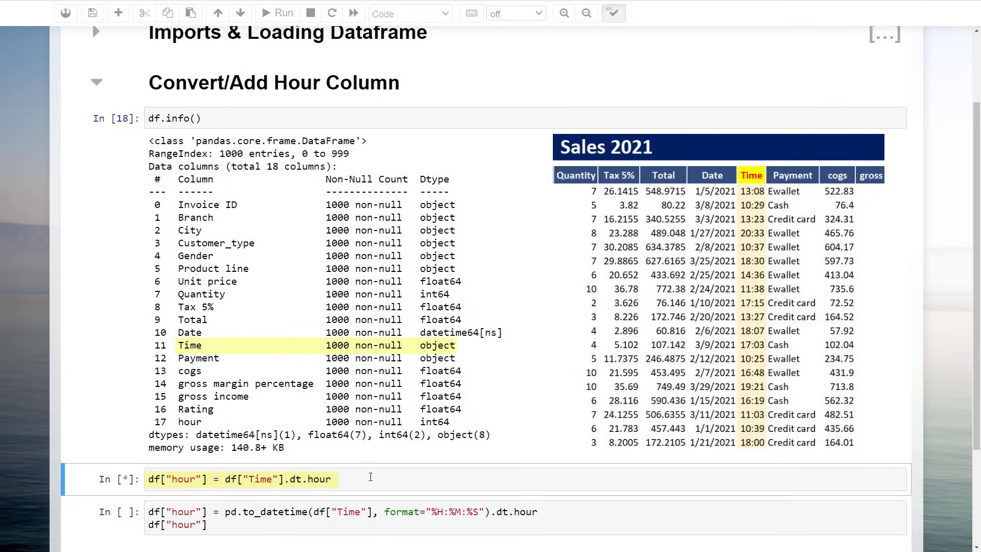
{"action": "key", "text": "ctrl+Return"}
{"action": "scroll", "coordinate": [369, 477], "scroll_direction": "down", "scroll_amount": 3}
{"action": "scroll", "coordinate": [370, 478], "scroll_direction": "down", "scroll_amount": 3}
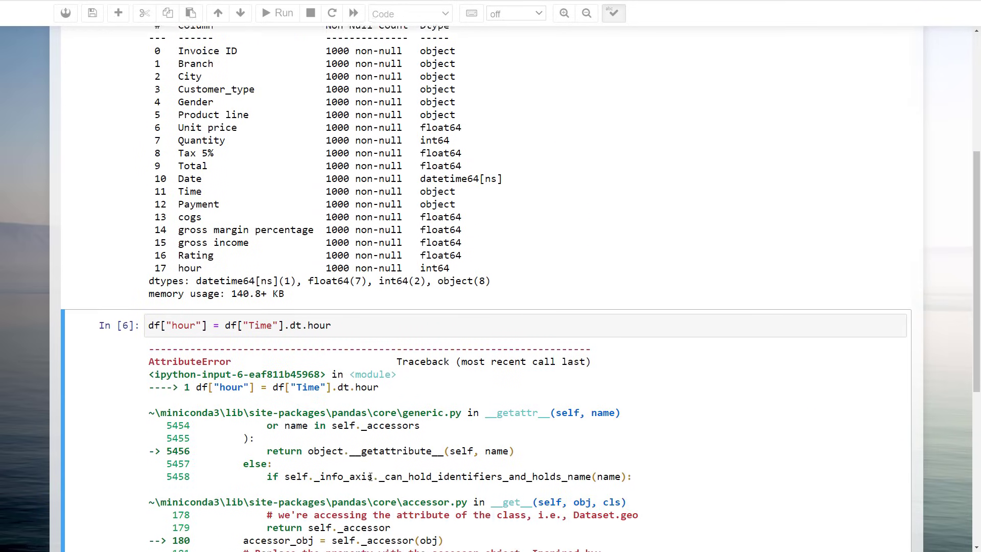
{"action": "scroll", "coordinate": [370, 478], "scroll_direction": "down", "scroll_amount": 3}
{"action": "scroll", "coordinate": [370, 478], "scroll_direction": "down", "scroll_amount": 3}
{"action": "scroll", "coordinate": [370, 477], "scroll_direction": "down", "scroll_amount": 2}
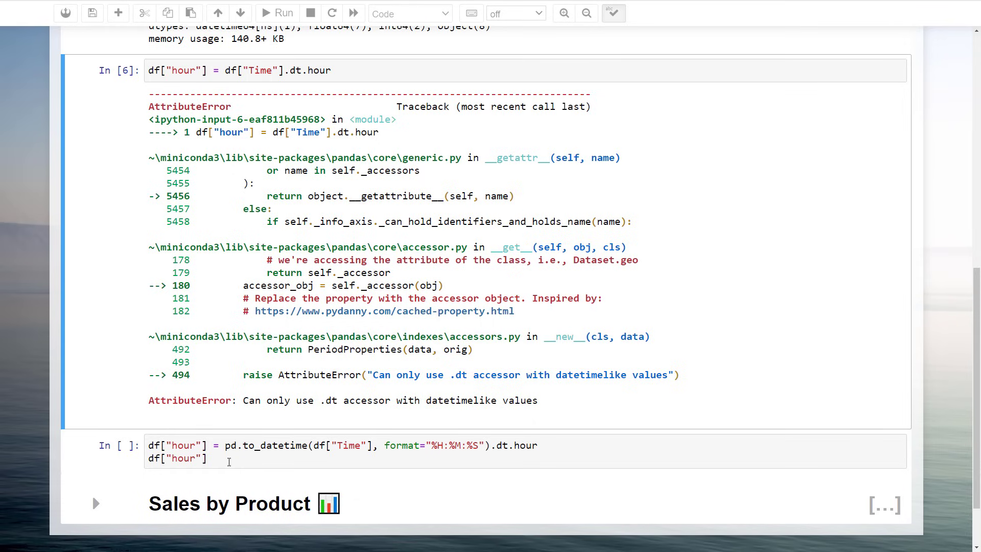
- Derive hour via pd.to_datetime, preview it with df.head(), and select the conversion line
{"action": "left_click", "coordinate": [228, 460]}
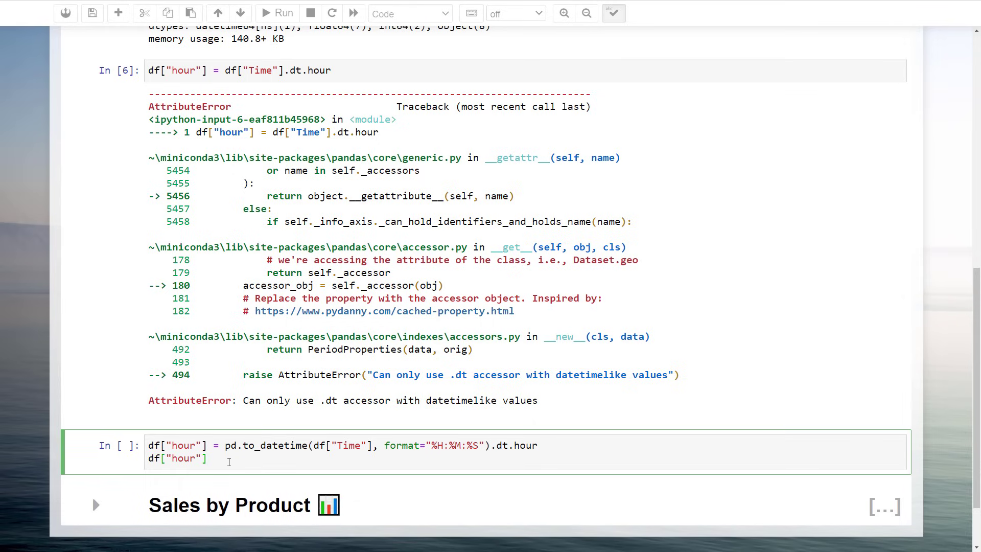
{"action": "key", "text": "ctrl+Return"}
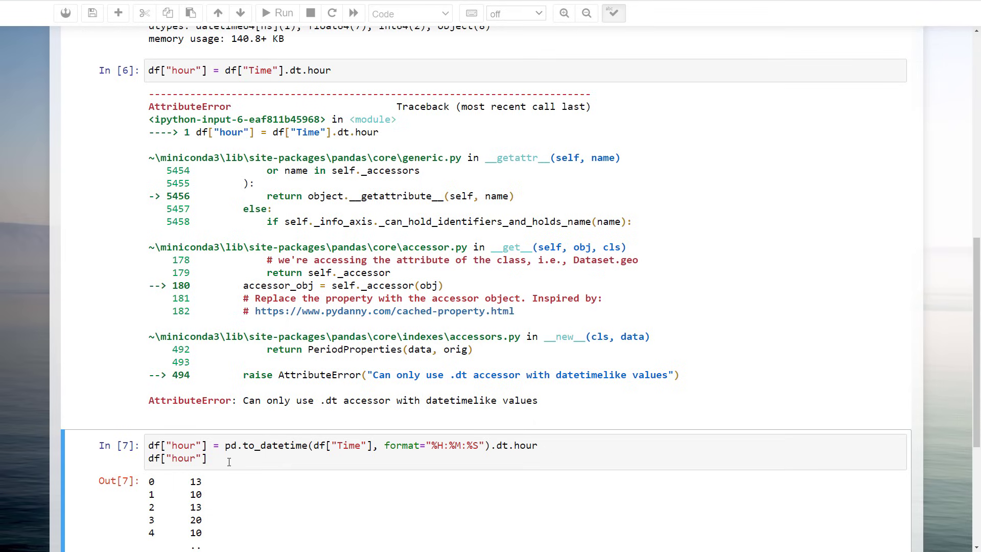
{"action": "scroll", "coordinate": [228, 461], "scroll_direction": "down", "scroll_amount": 1}
{"action": "scroll", "coordinate": [228, 461], "scroll_direction": "down", "scroll_amount": 1}
{"action": "double_click", "coordinate": [188, 357]}
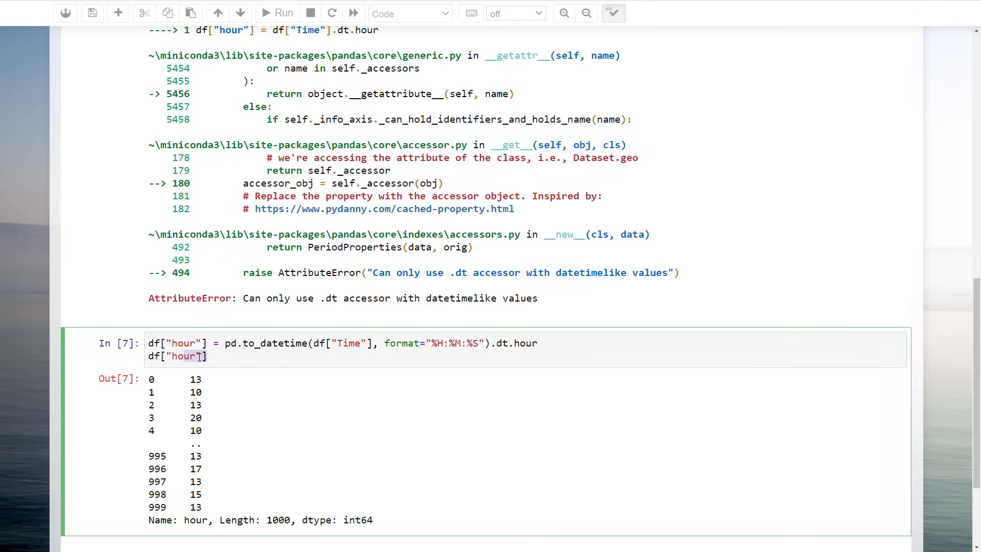
{"action": "key", "text": "BackSpace"}
{"action": "key", "text": "BackSpace"}
{"action": "key", "text": "BackSpace"}
{"action": "type", "text": ".head()"}
{"action": "key", "text": "shift+Return"}
{"action": "scroll", "coordinate": [299, 424], "scroll_direction": "right", "scroll_amount": 3}
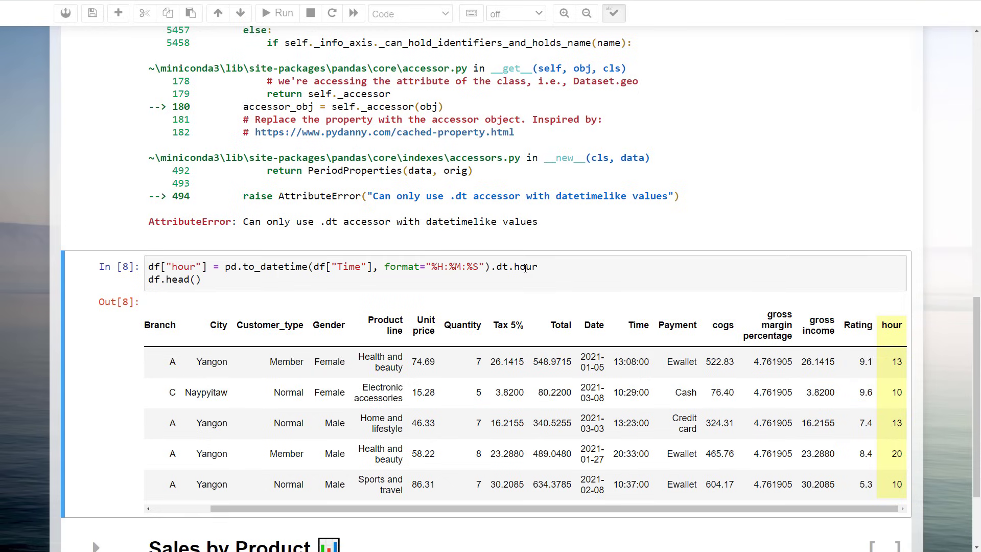
{"action": "left_click_drag", "start_coordinate": [538, 267], "coordinate": [449, 266]}
{"action": "left_click_drag", "start_coordinate": [380, 270], "coordinate": [145, 267]}
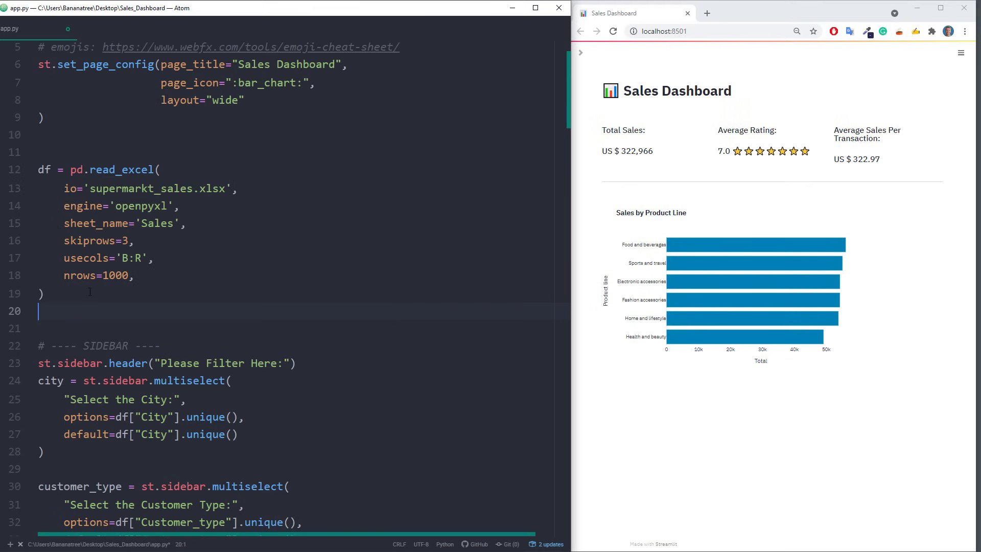
{"action": "type", "text": "Add 'hour' column to dataframe"}
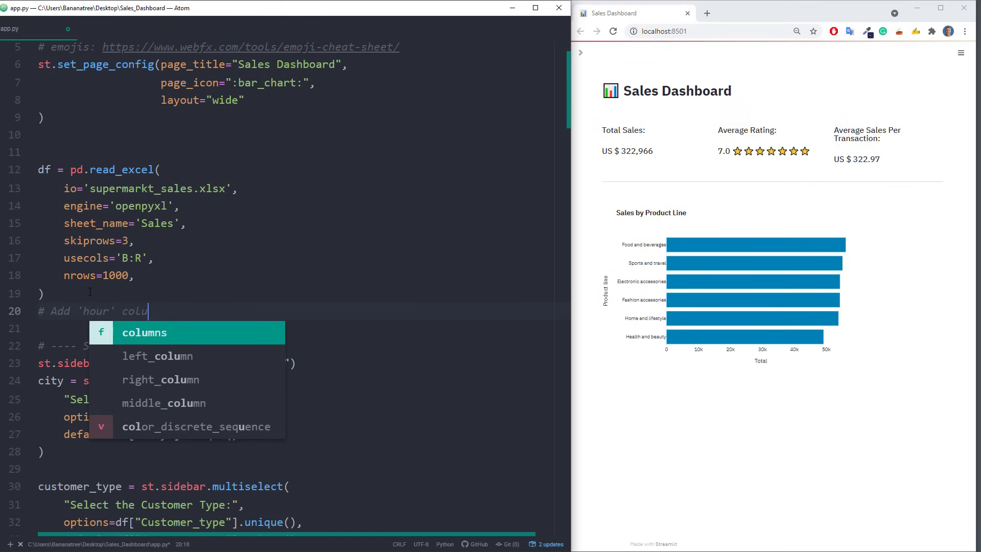
- Add df["hour"] = pd.to_datetime(df["Time"], format="%H:%M:%S").dt.hour on line 21
{"action": "key", "text": "Return"}
{"action": "type", "text": "df[\"hour\"] = pd.to_datetime(df[\"Time\"], format=\"%H:%M:%S\").dt.hour"}
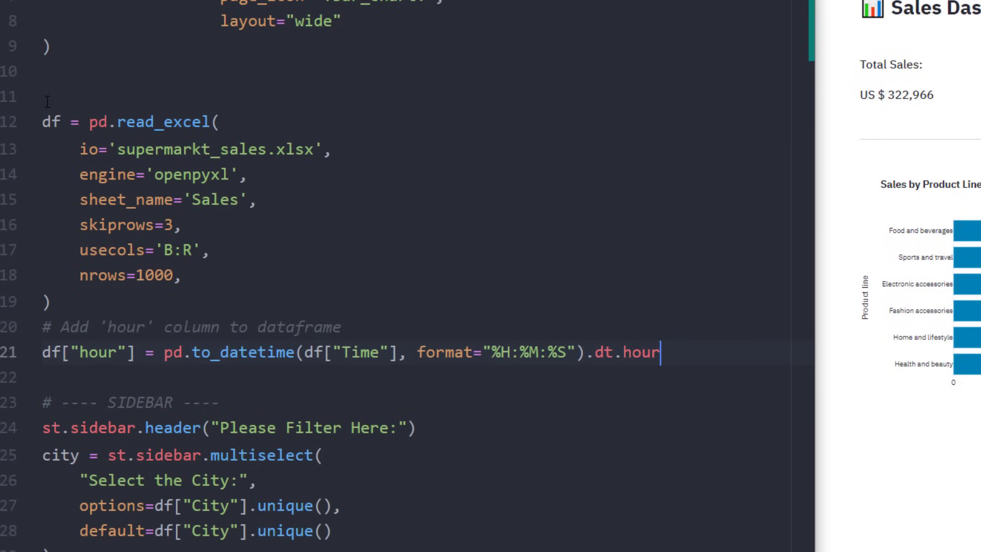
{"action": "left_click", "coordinate": [46, 101]}
{"action": "type", "text": "def get_data_from"}
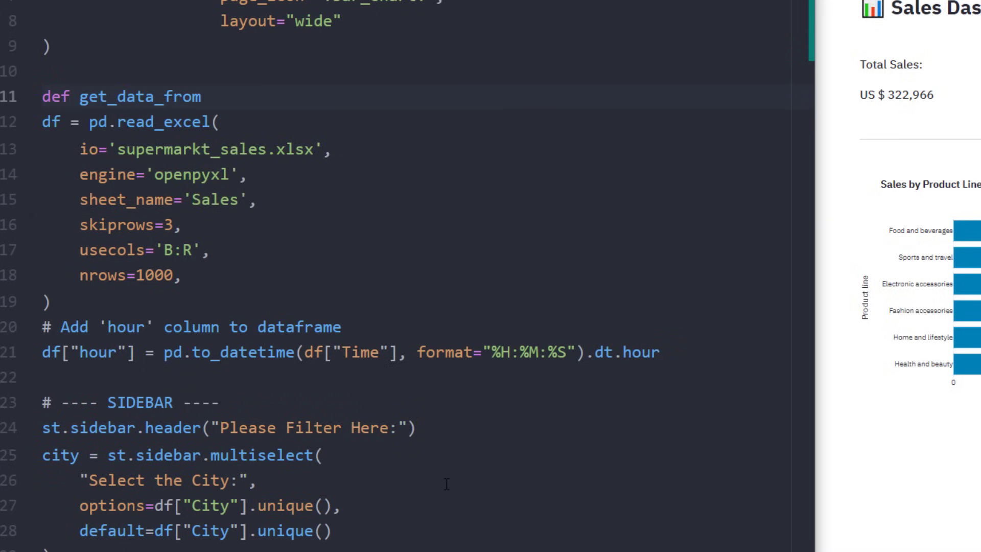
{"action": "type", "text": "_excel():"}
- Indent the data loading and hour lines into get_data_from_excel and add return df
{"action": "left_click_drag", "start_coordinate": [662, 353], "coordinate": [42, 122]}
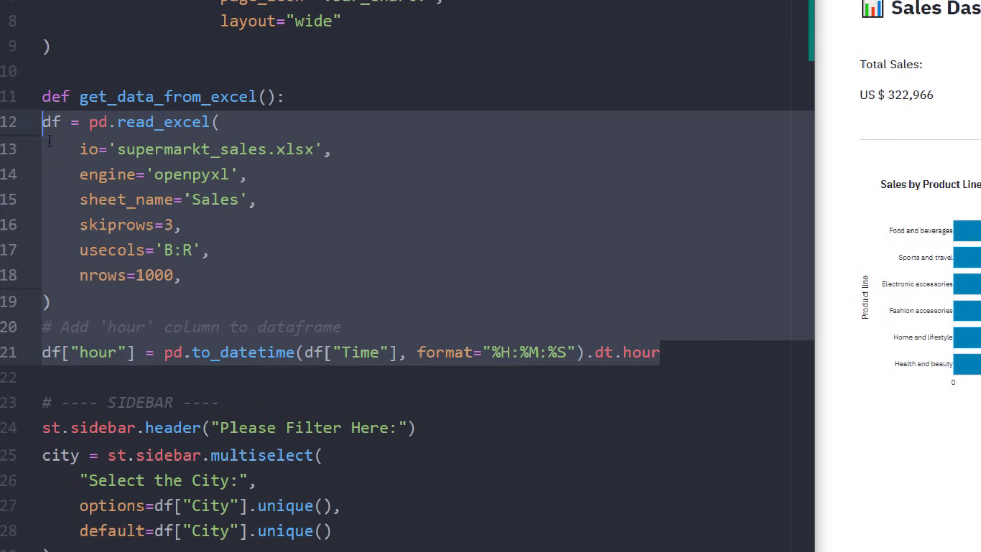
{"action": "key", "text": "Tab"}
{"action": "left_click", "coordinate": [713, 352]}
{"action": "key", "text": "Return"}
{"action": "type", "text": "retu"}
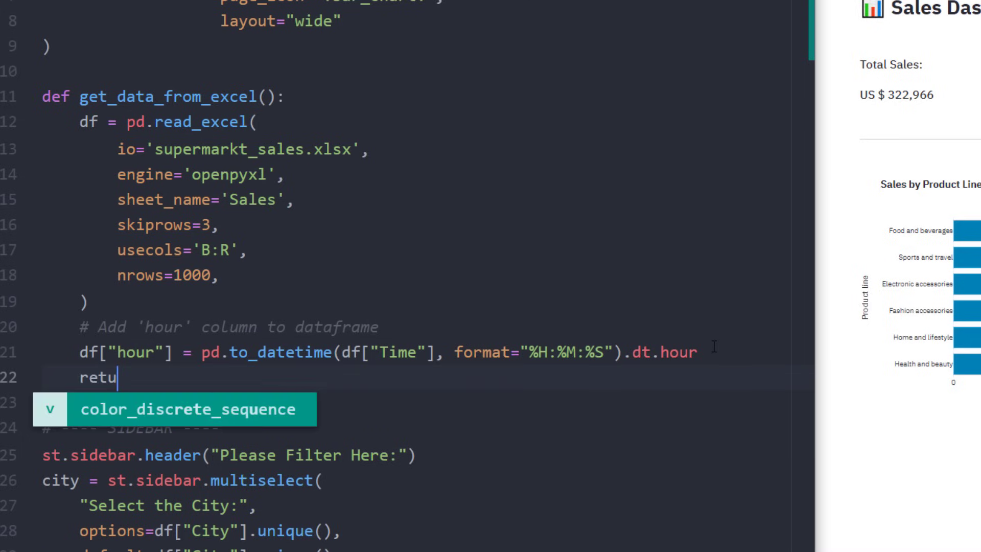
{"action": "type", "text": "rn df"}
{"action": "key", "text": "Escape"}
{"action": "left_click", "coordinate": [58, 72]}
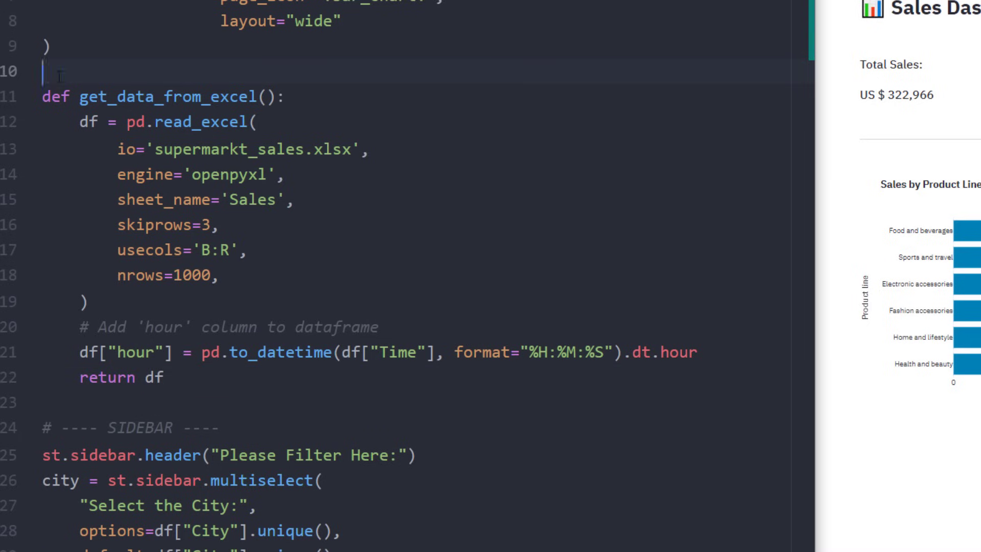
{"action": "key", "text": "Return"}
{"action": "type", "text": "@st."}
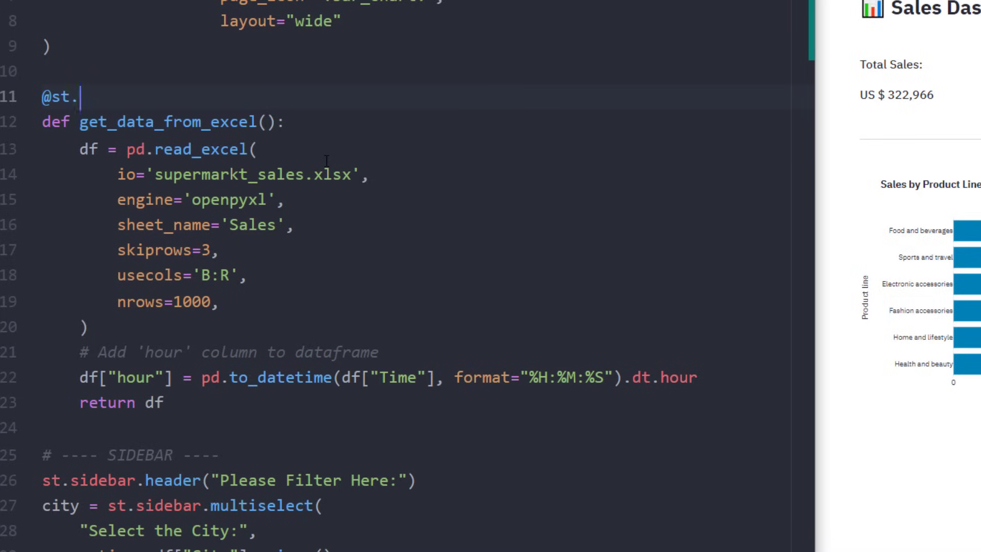
{"action": "type", "text": "cache"}
{"action": "left_click", "coordinate": [282, 423]}
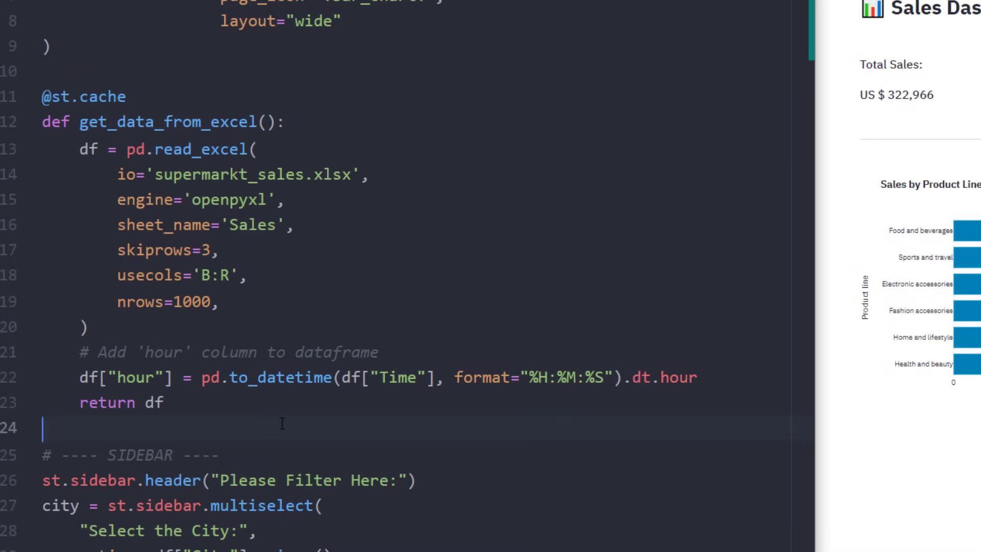
{"action": "key", "text": "Return"}
{"action": "key", "text": "Up"}
{"action": "type", "text": "df ="}
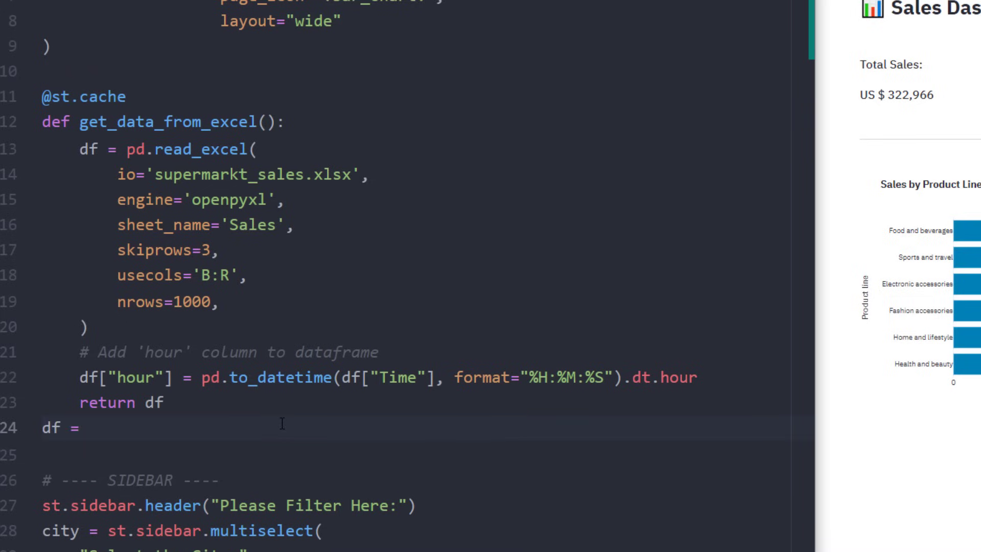
{"action": "key", "text": "Tab"}
{"action": "type", "text": "()"}
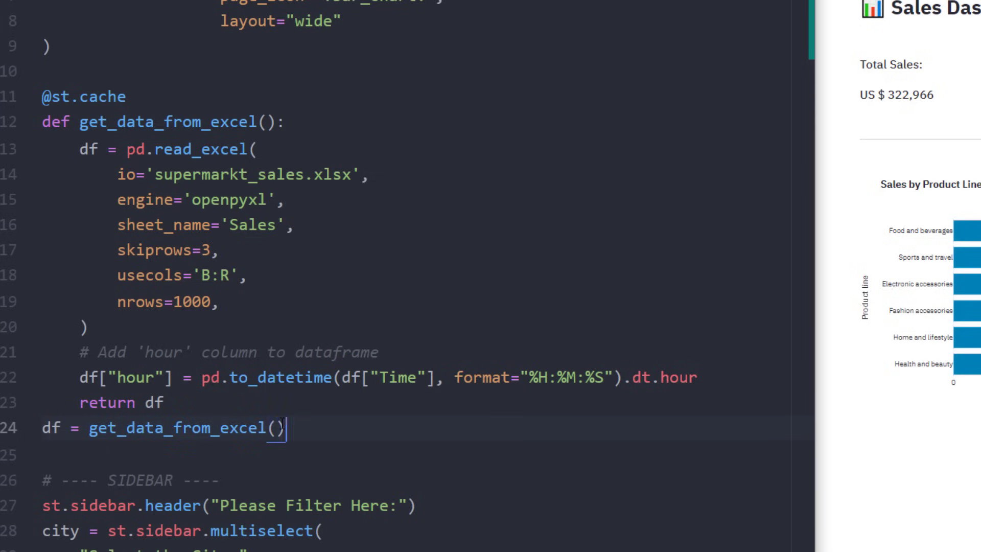
{"action": "key", "text": "ctrl+s"}
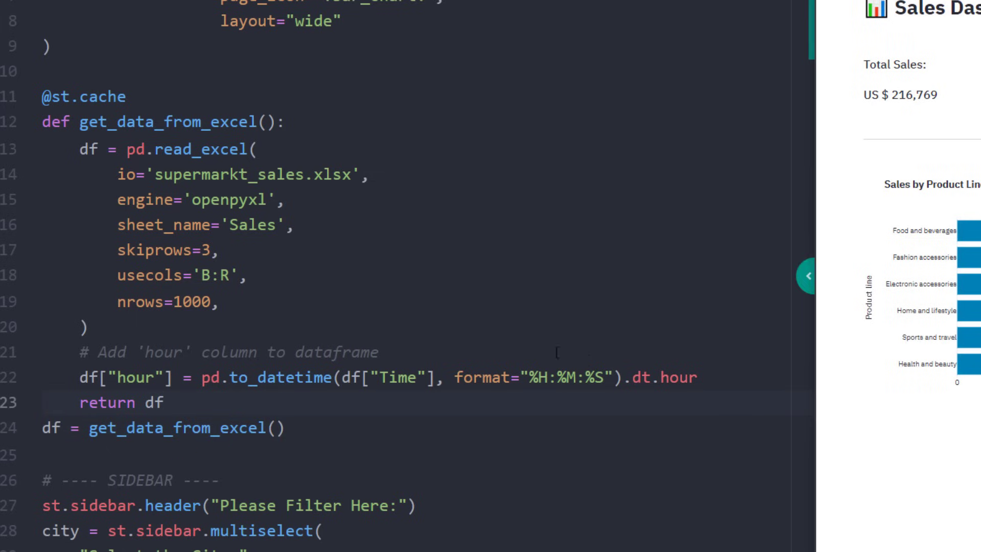
{"action": "scroll", "coordinate": [175, 472], "scroll_direction": "down", "scroll_amount": 6}
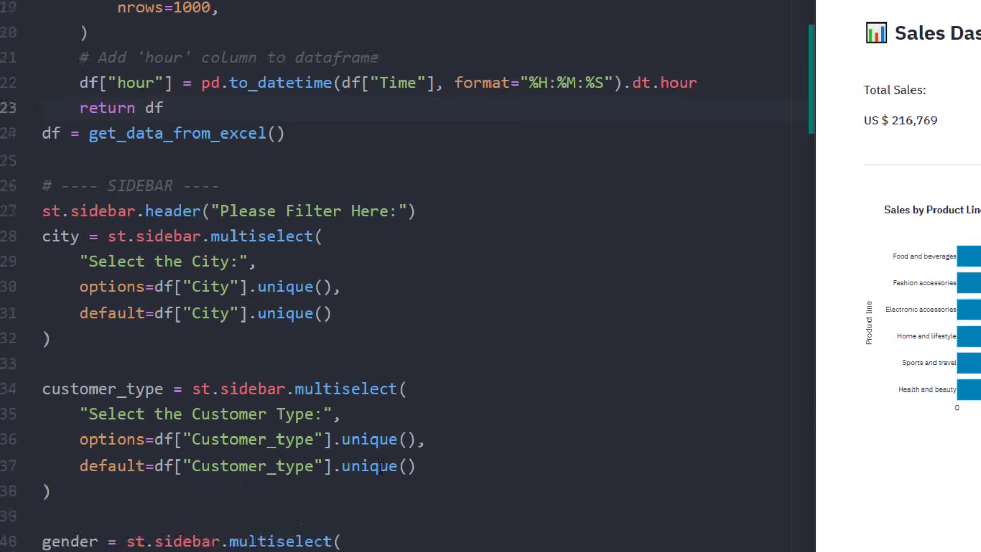
{"action": "scroll", "coordinate": [175, 472], "scroll_direction": "down", "scroll_amount": 8}
{"action": "scroll", "coordinate": [175, 472], "scroll_direction": "down", "scroll_amount": 8}
{"action": "scroll", "coordinate": [380, 533], "scroll_direction": "down", "scroll_amount": 5}
{"action": "scroll", "coordinate": [376, 307], "scroll_direction": "down", "scroll_amount": 3}
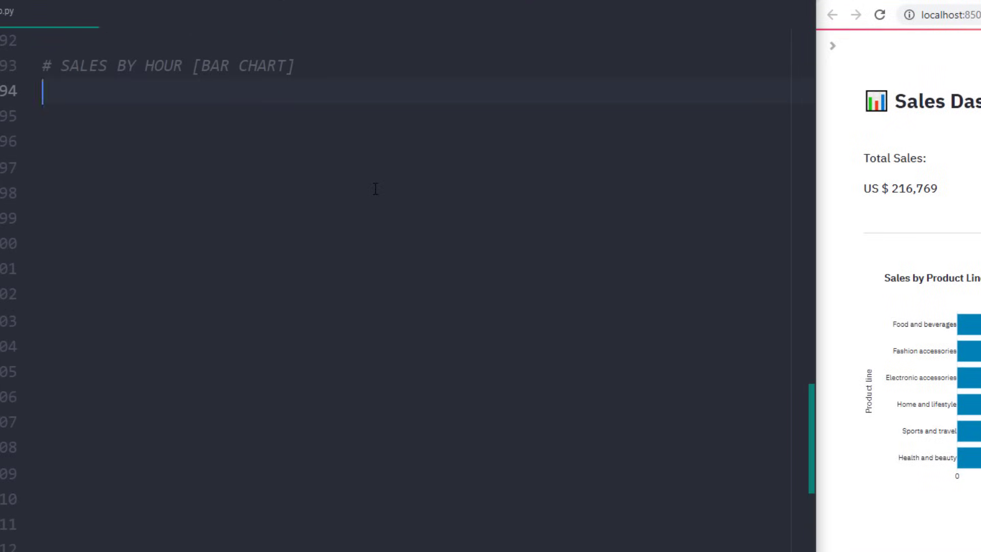
{"action": "type", "text": "sales_by_hour = "}
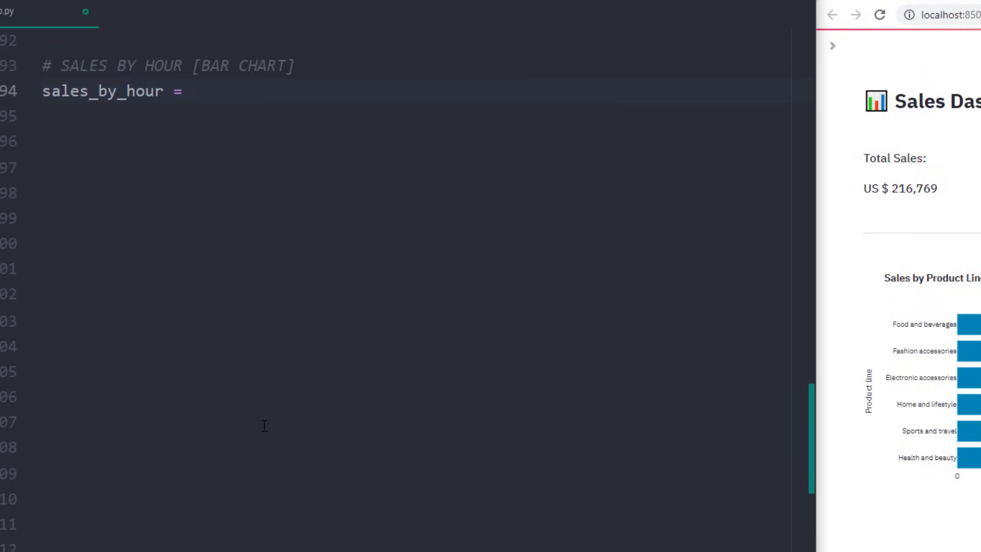
{"action": "type", "text": "df_selection.groupby(by=[\"hour\"]"}
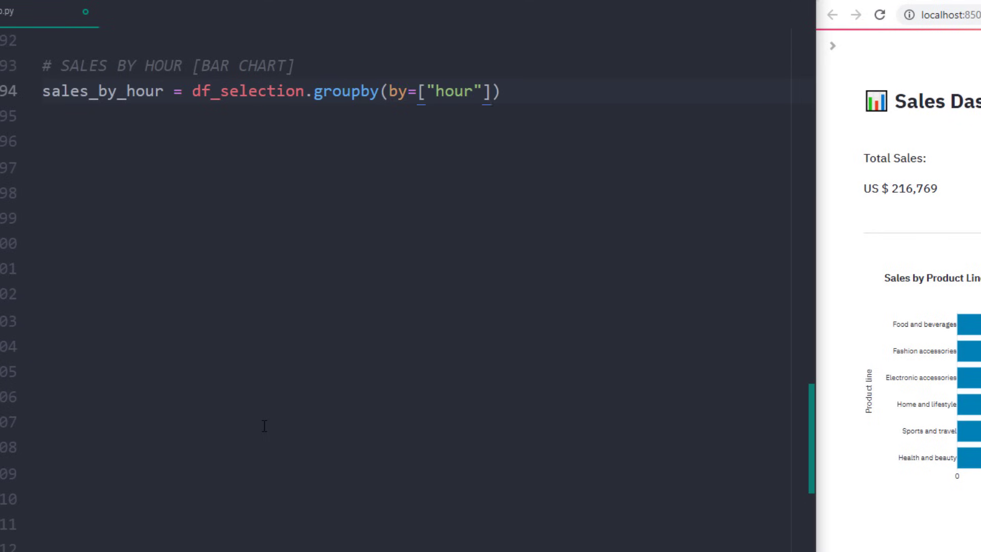
{"action": "type", "text": ").sum()[[\"Total\""}
- Sum totals per hour with groupby and start a px.bar with hour x, total y and title
{"action": "key", "text": "End"}
{"action": "key", "text": "Return"}
{"action": "type", "text": "fig_hourly_sales = "}
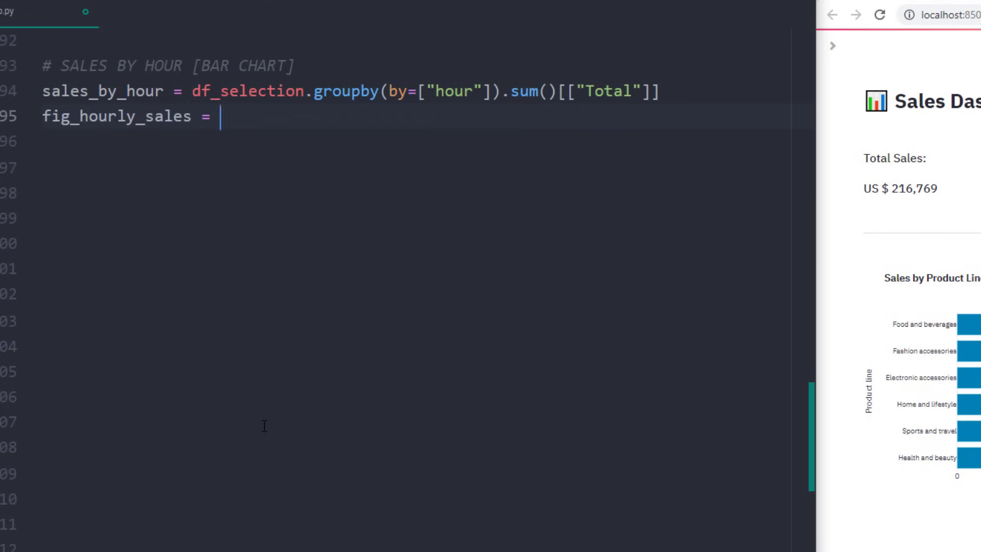
{"action": "type", "text": "px.bar("}
{"action": "key", "text": "Return"}
{"action": "type", "text": "sales_by_hour,"}
{"action": "key", "text": "Return"}
{"action": "type", "text": "x=sales_by_hour.index,"}
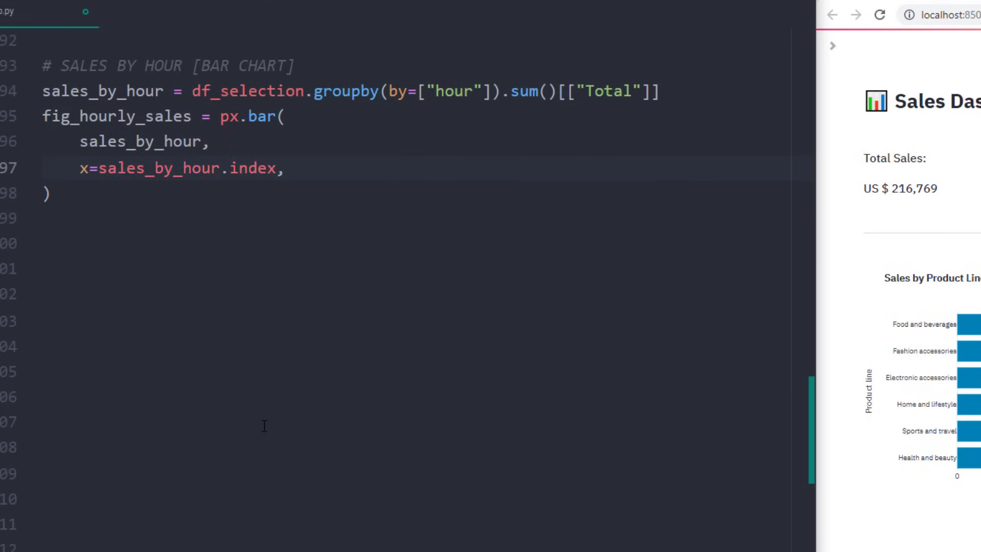
{"action": "key", "text": "Return"}
{"action": "type", "text": "y=\"Total\","}
{"action": "key", "text": "Return"}
{"action": "type", "text": "title=\"<b>"}
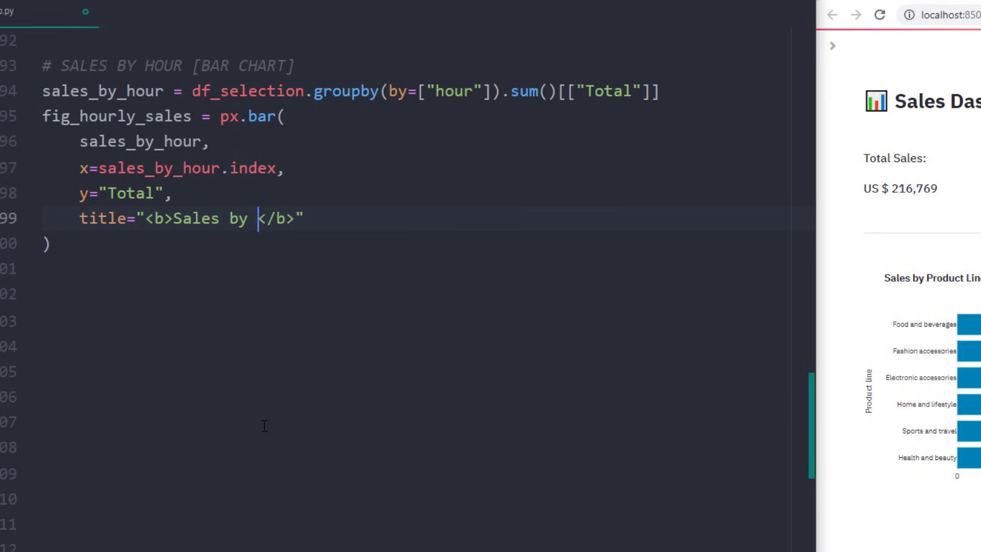
{"action": "type", "text": "Sales by hour"}
- Give the hourly bar chart its bar colour and the plotly_white template
{"action": "key", "text": "End"}
{"action": "type", "text": ","}
{"action": "key", "text": "Return"}
{"action": "type", "text": "color_discrete_sequence=[\"#0083B8"}
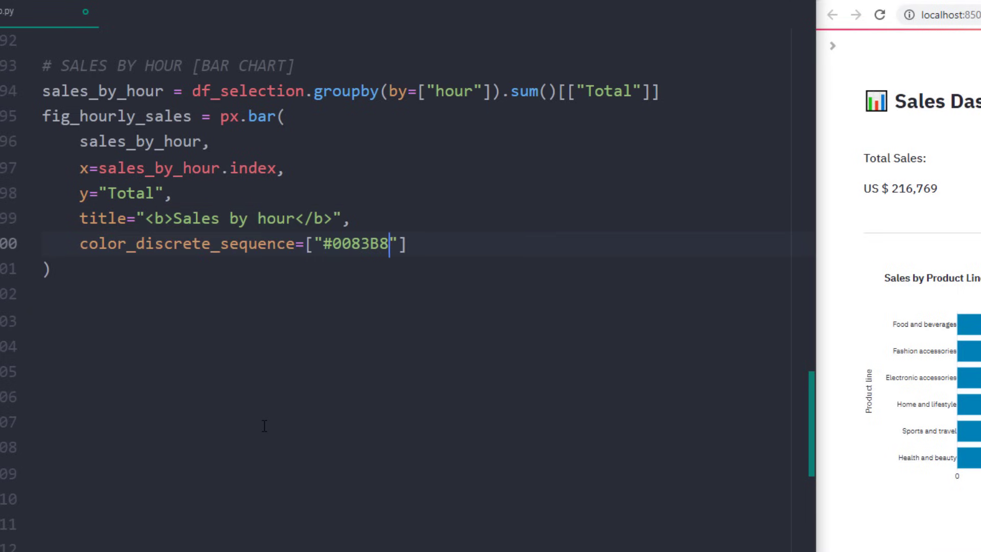
{"action": "key", "text": "End"}
{"action": "type", "text": "* len(sales_by_hour),"}
{"action": "key", "text": "Return"}
{"action": "type", "text": "template=\"plotly"}
{"action": "key", "text": "Tab"}
{"action": "key", "text": "End"}
{"action": "type", "text": ","}
- Add update_layout with linear x-axis ticks and a transparent plot background
{"action": "key", "text": "Down"}
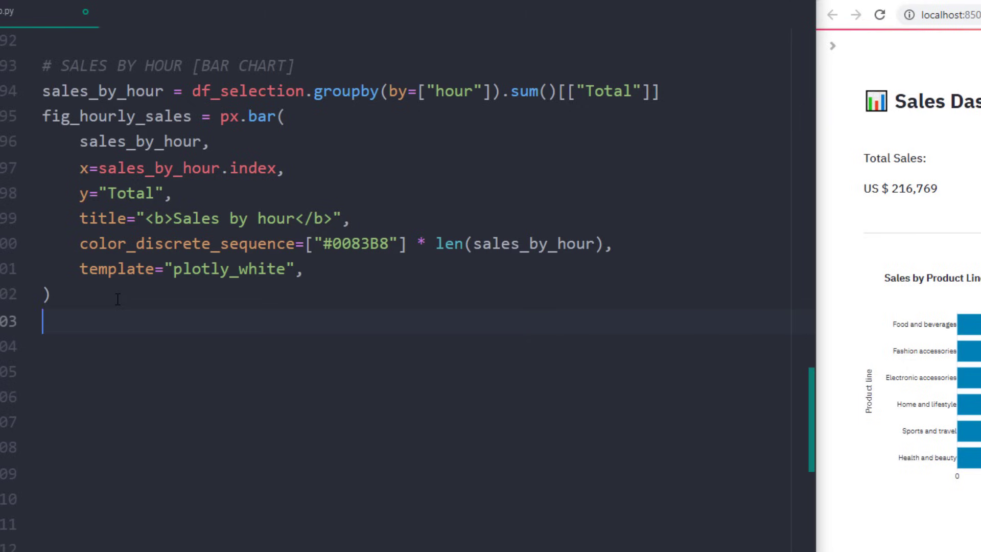
{"action": "type", "text": "fig_hourly_sales.update_layout("}
{"action": "key", "text": "Return"}
{"action": "type", "text": "xaxis"}
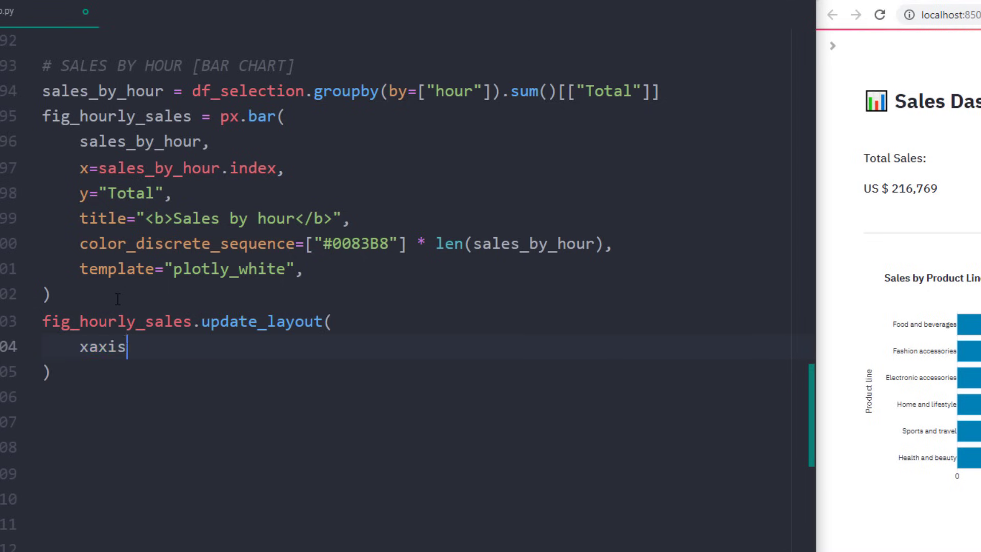
{"action": "type", "text": "=dict(tickmode=\"linear\""}
{"action": "key", "text": "End"}
{"action": "type", "text": ","}
{"action": "key", "text": "Return"}
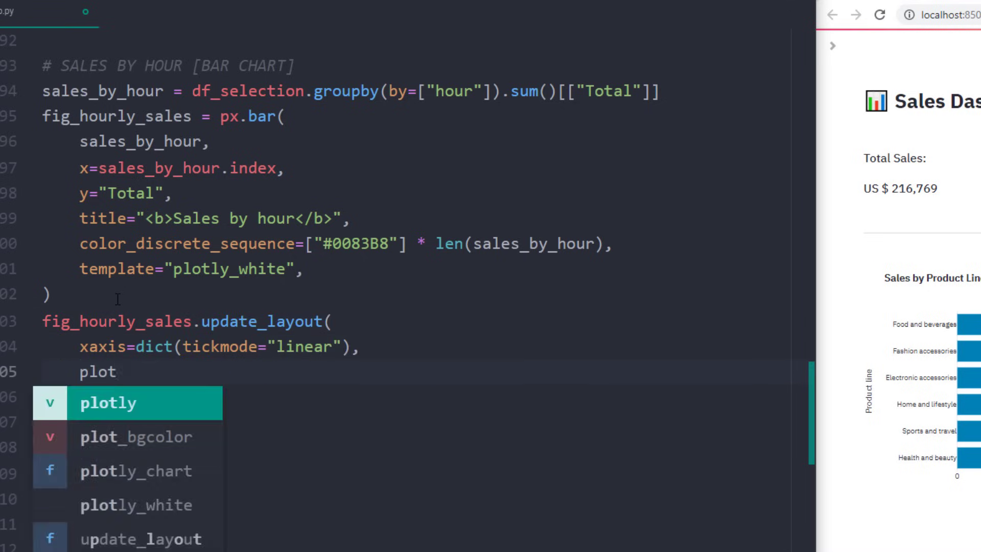
{"action": "type", "text": "plot_bgcolor=\"rgba(0,0,0,0)\",     yaxis="}
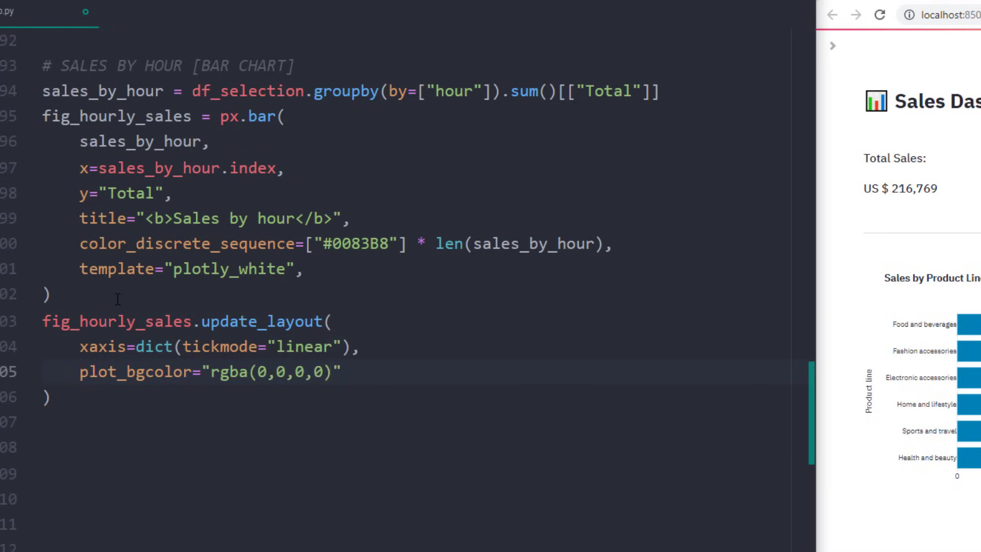
{"action": "type", "text": "(dict(sh"}
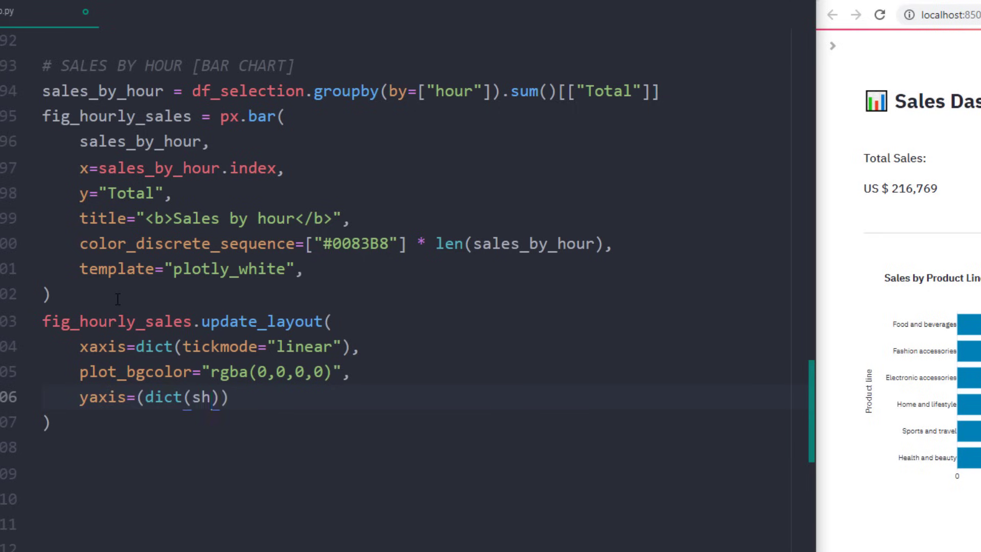
{"action": "type", "text": "owgrid=False"}
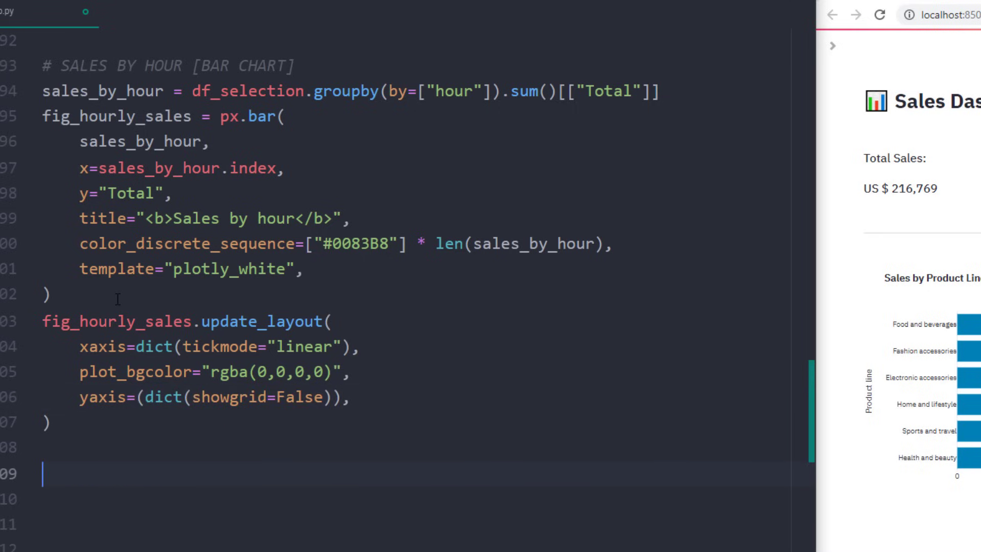
{"action": "type", "text": ")), )  st.plo"}
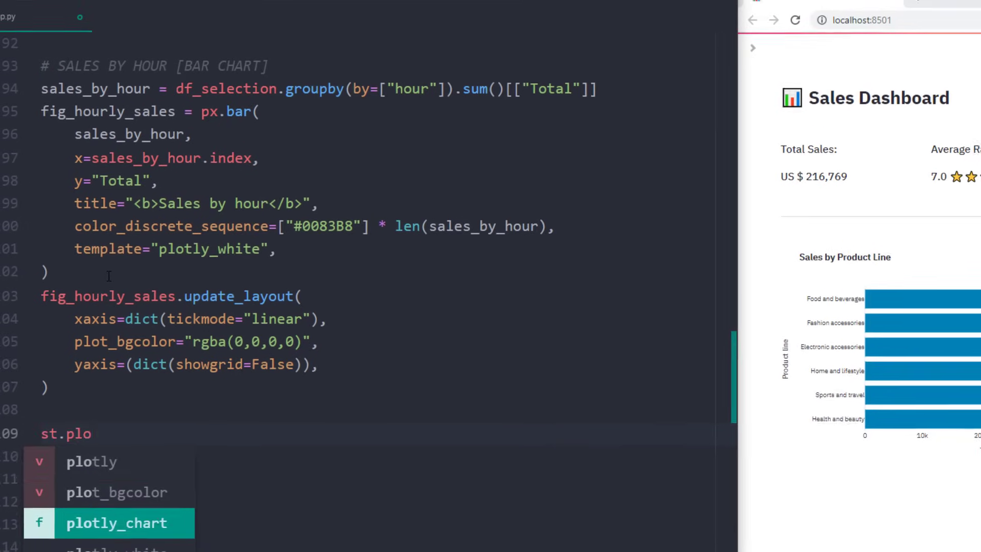
- Display fig_hourly_sales with st.plotly_chart, save, rerun the dashboard and close its sidebar
{"action": "key", "text": "Tab"}
{"action": "type", "text": "("}
{"action": "type", "text": "fig_hourly_sales"}
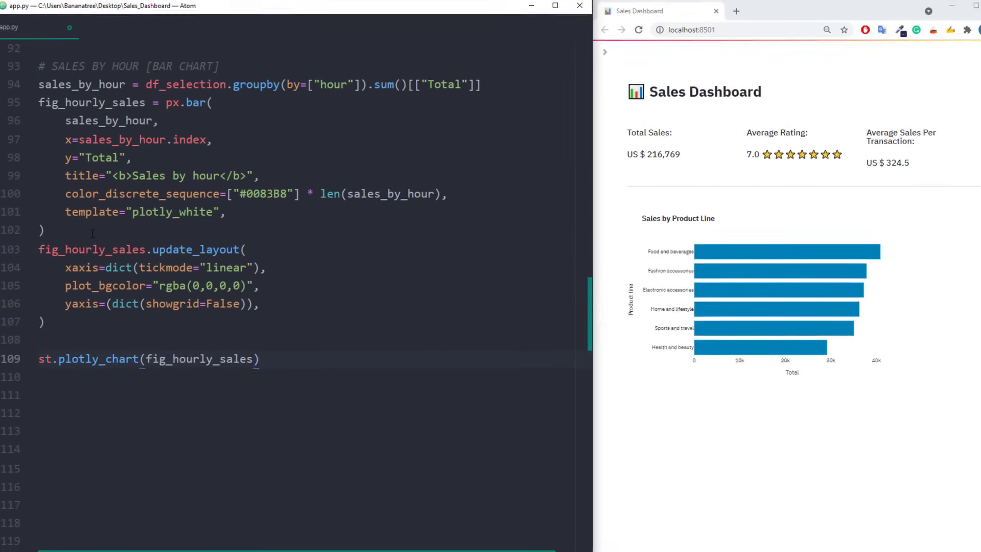
{"action": "key", "text": "ctrl+s"}
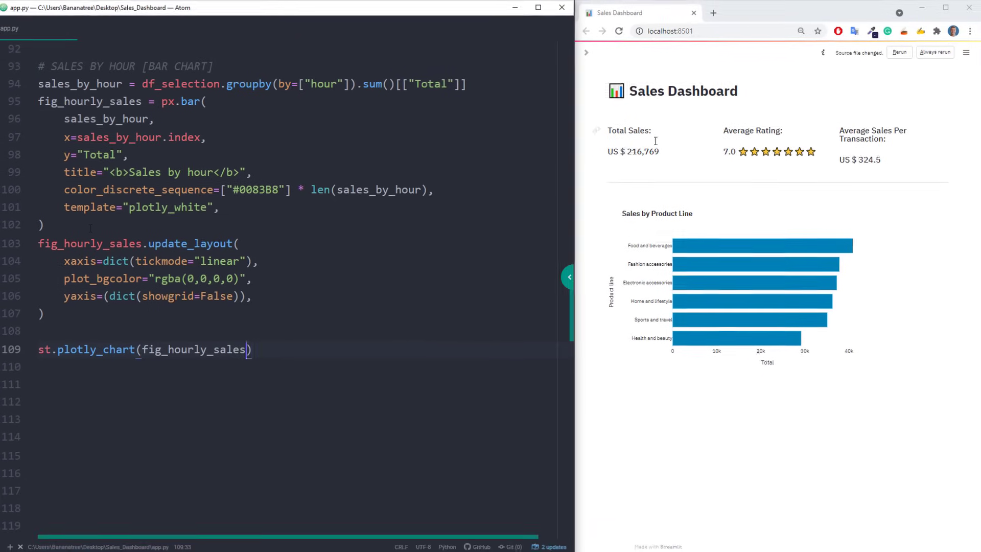
{"action": "left_click", "coordinate": [676, 26]}
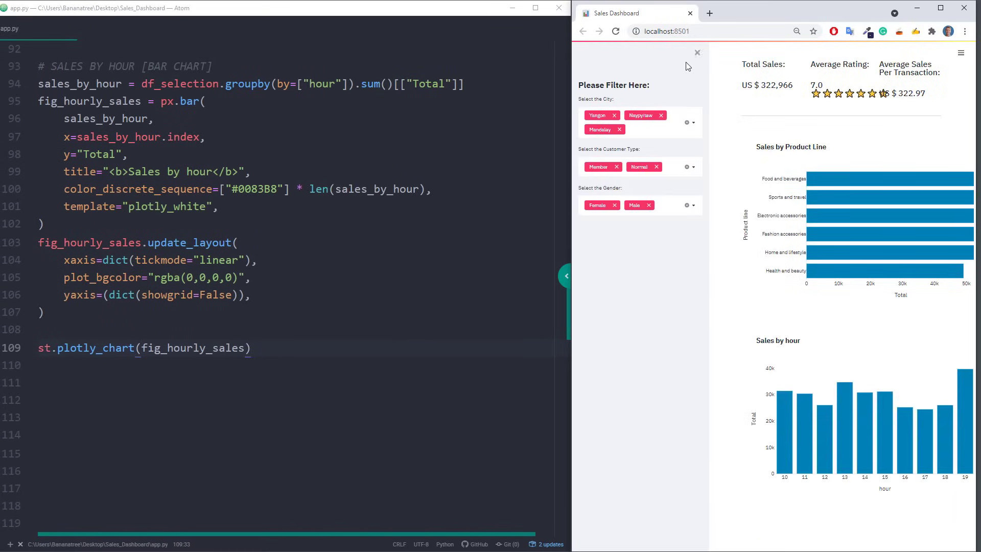
{"action": "left_click", "coordinate": [697, 52]}
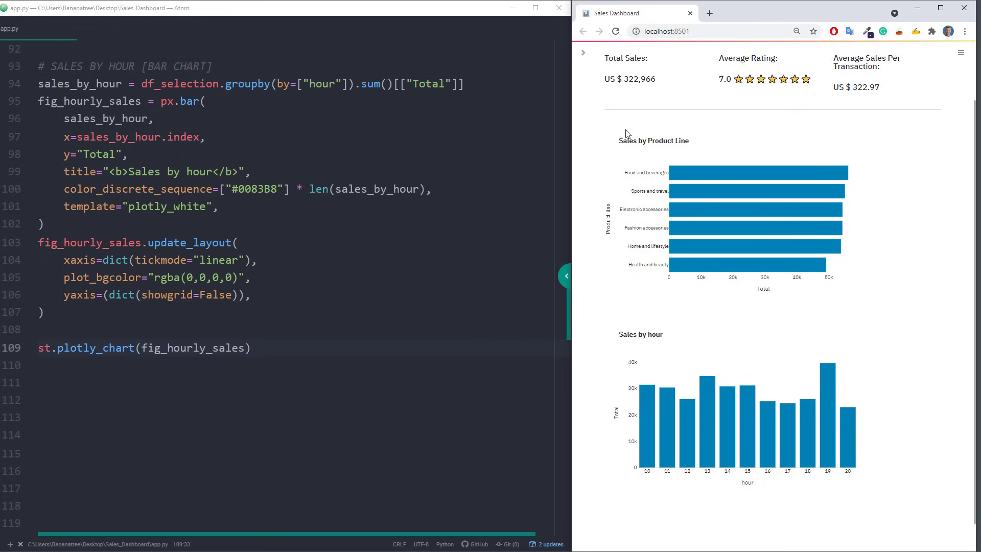
{"action": "left_click", "coordinate": [279, 353]}
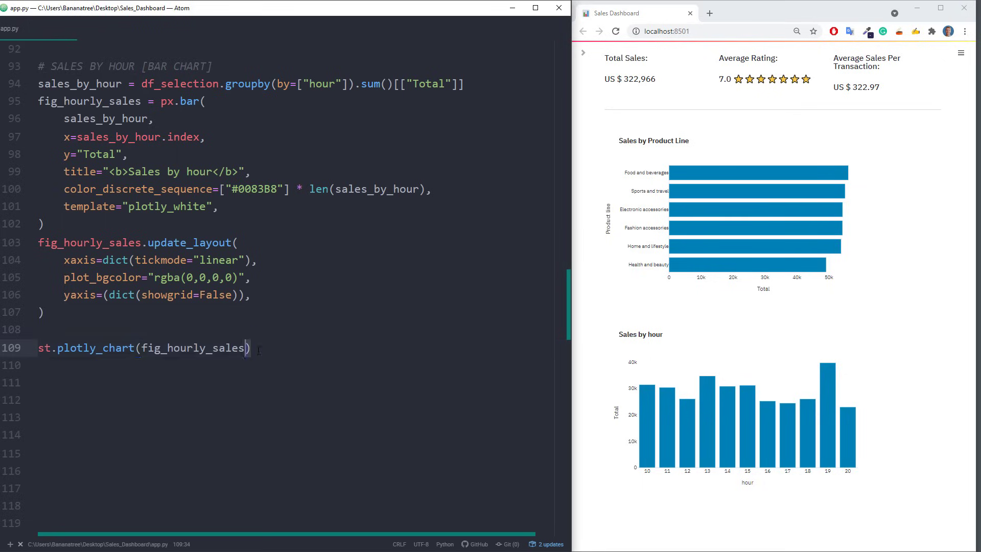
- Cut both chart display lines and create left_column and right_column with st.columns(2)
{"action": "left_click_drag", "start_coordinate": [253, 348], "coordinate": [39, 348]}
{"action": "key", "text": "ctrl+x"}
{"action": "scroll", "coordinate": [230, 268], "scroll_direction": "up", "scroll_amount": 5}
{"action": "left_click_drag", "start_coordinate": [258, 130], "coordinate": [39, 130]}
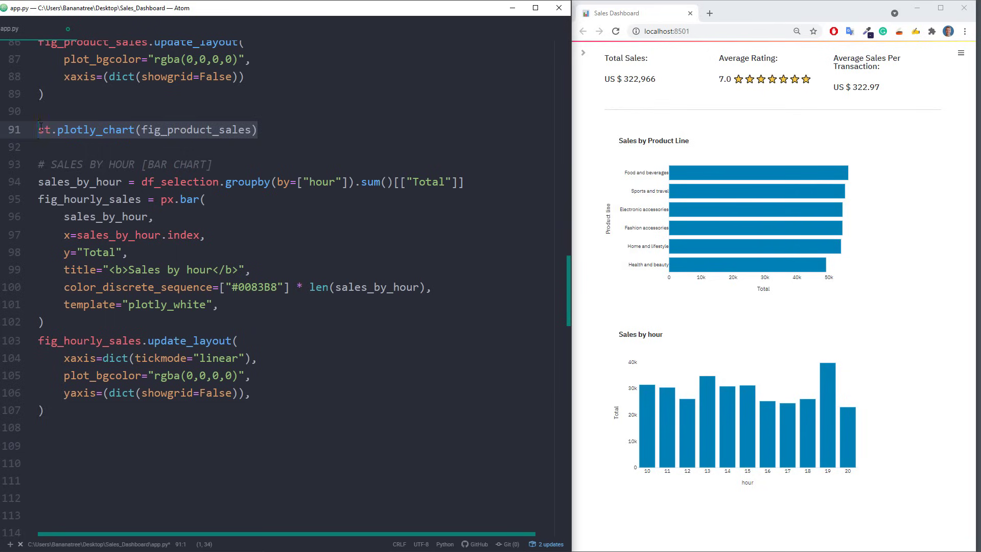
{"action": "key", "text": "ctrl+x"}
{"action": "key", "text": "Return"}
{"action": "type", "text": "left_column, right"}
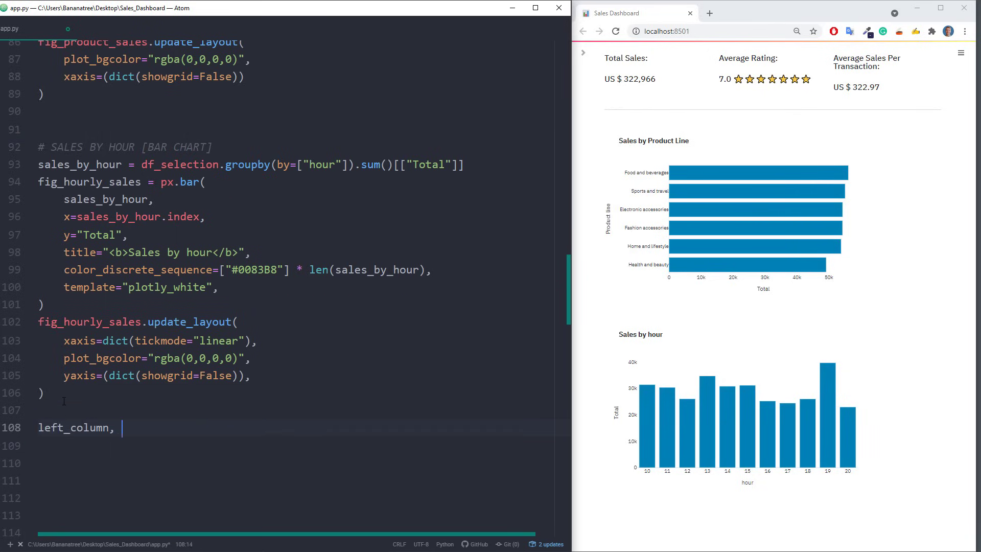
{"action": "key", "text": "Tab"}
{"action": "type", "text": "= st.columns(2)"}
{"action": "key", "text": "Return"}
{"action": "type", "text": "lef"}
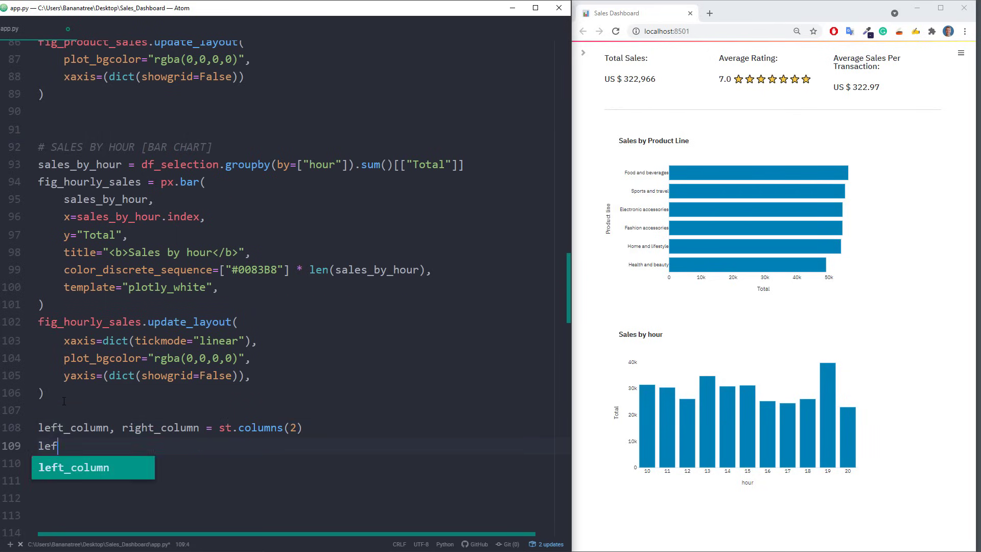
{"action": "key", "text": "Tab"}
{"action": "type", "text": ".plotly_chart"}
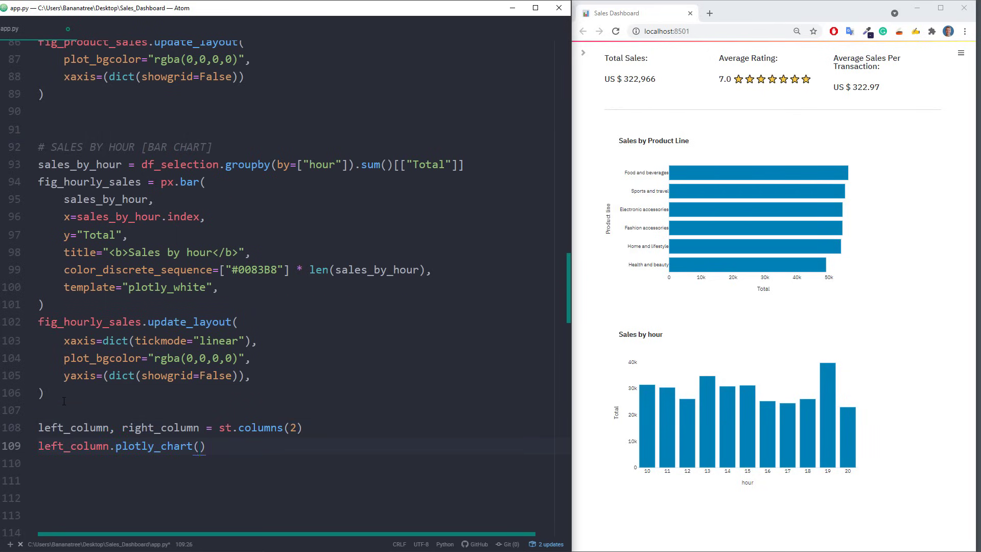
{"action": "type", "text": "(fig"}
- Plot fig_hourly_sales left and fig_product_sales right, both with use_container_width=True
{"action": "key", "text": "Tab"}
{"action": "type", "text": ", use_container_width"}
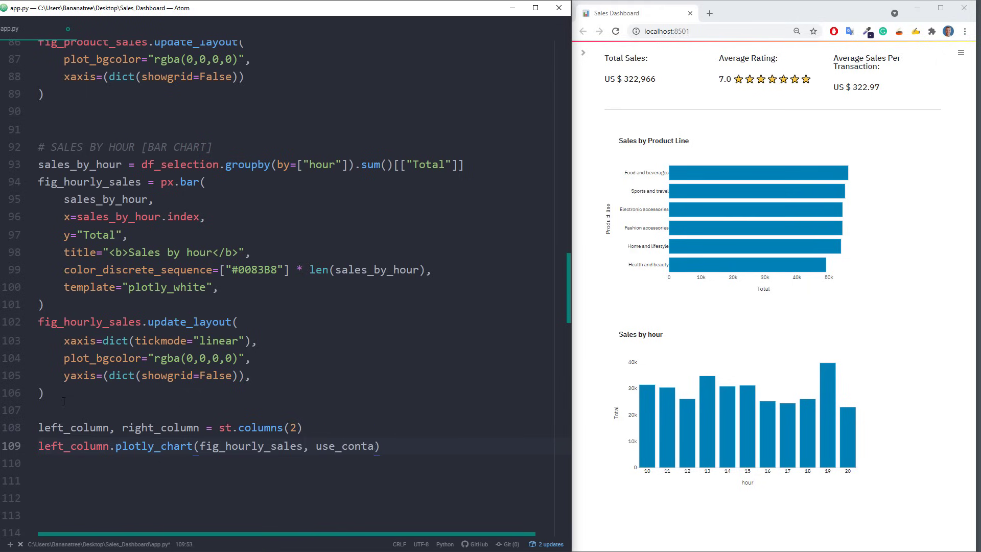
{"action": "type", "text": "=True"}
{"action": "key", "text": "End"}
{"action": "key", "text": "Return"}
{"action": "type", "text": "ri"}
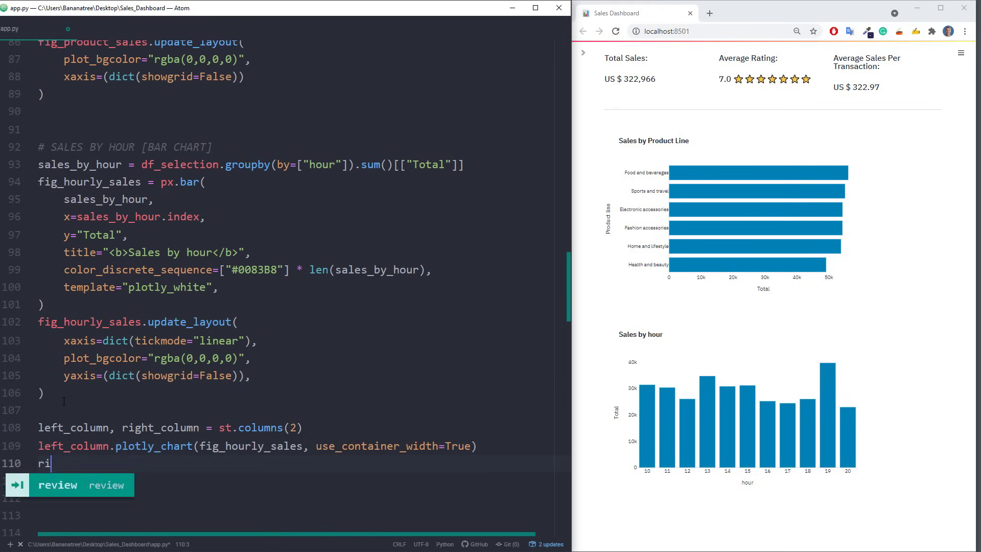
{"action": "key", "text": "Tab"}
{"action": "type", "text": ".plotly_chart(fig"}
{"action": "key", "text": "Down"}
{"action": "key", "text": "Tab"}
{"action": "type", "text": ", use_container_width=True"}
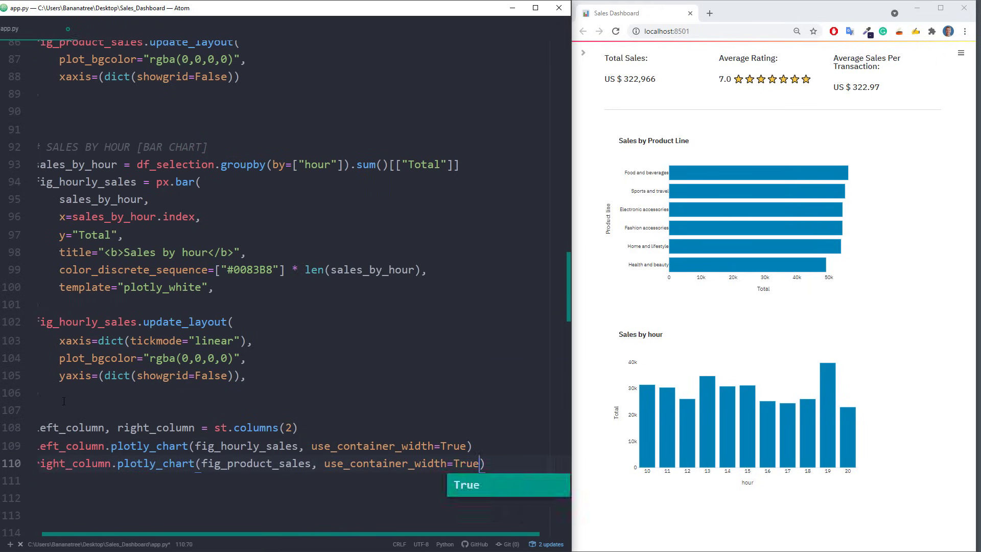
- Save, rerun the dashboard with the two-column layout, and widen the browser
{"action": "key", "text": "End"}
{"action": "key", "text": "Return"}
{"action": "key", "text": "Return"}
{"action": "key", "text": "ctrl+s"}
{"action": "left_click", "coordinate": [615, 32]}
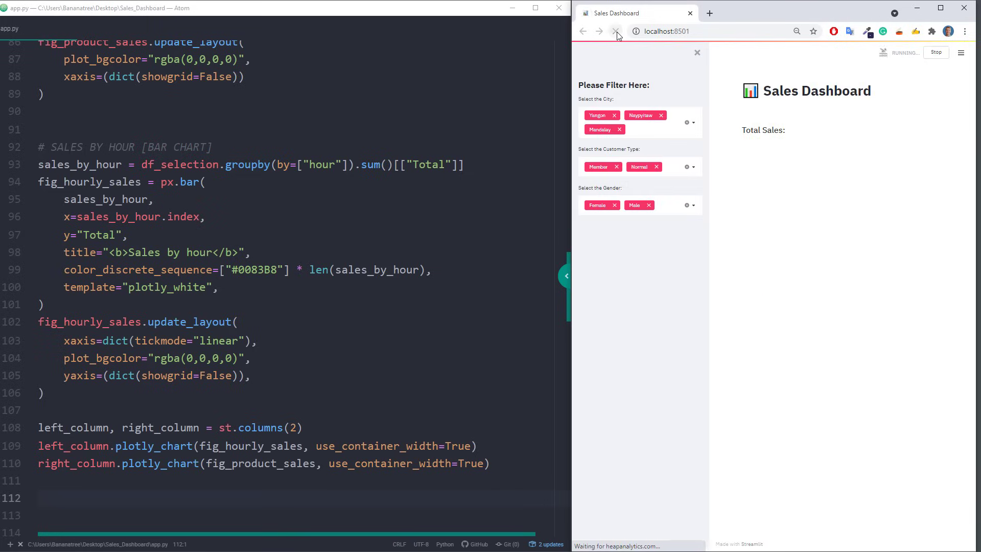
{"action": "left_click_drag", "start_coordinate": [567, 255], "coordinate": [35, 251]}
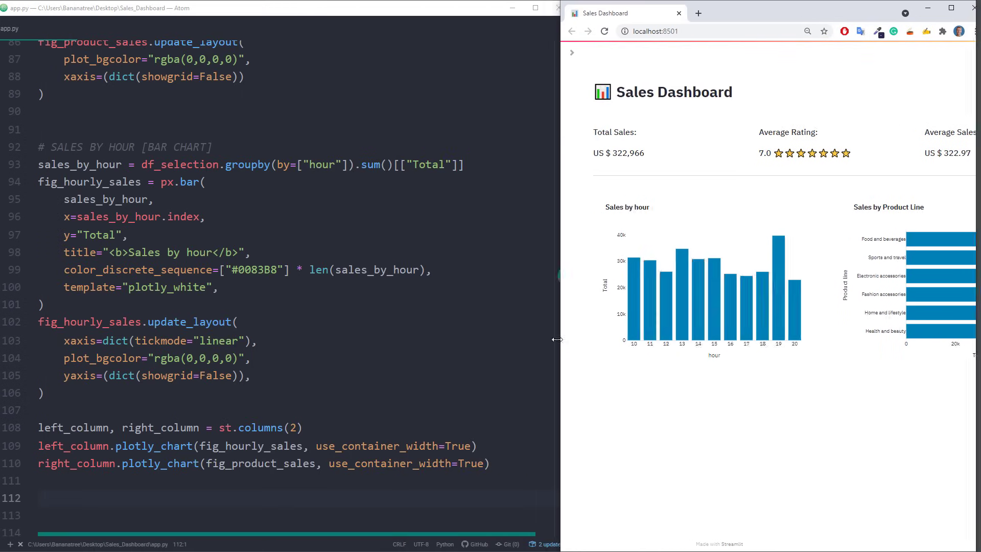
- Paste the st.markdown CSS block hiding menu, footer and header, save, and close the sidebar
{"action": "key", "text": "ctrl+v"}
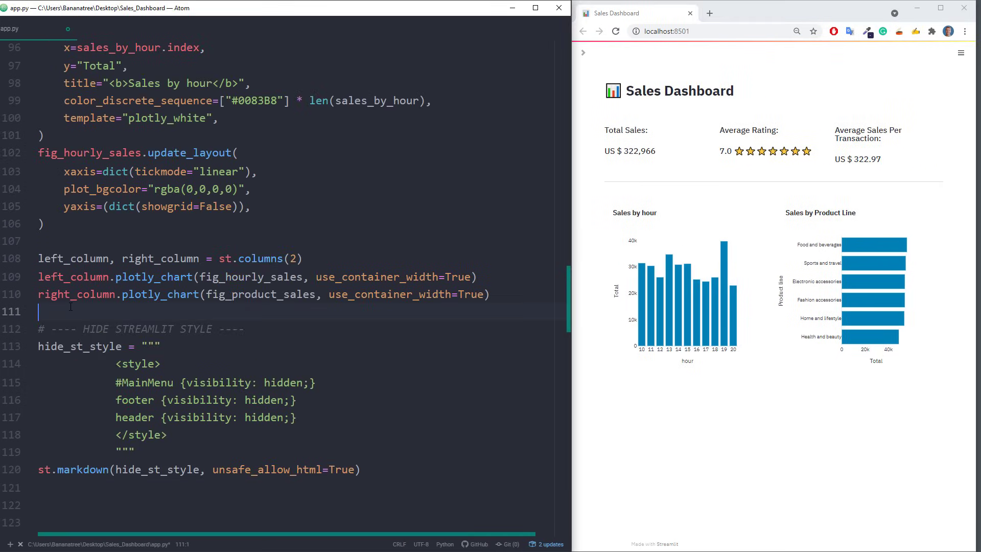
{"action": "key", "text": "Return"}
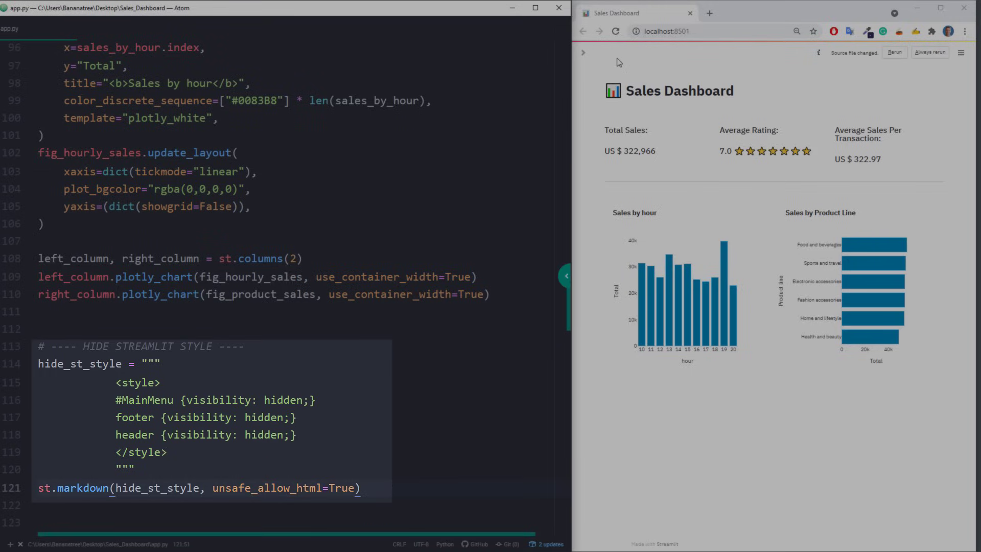
{"action": "key", "text": "ctrl+s"}
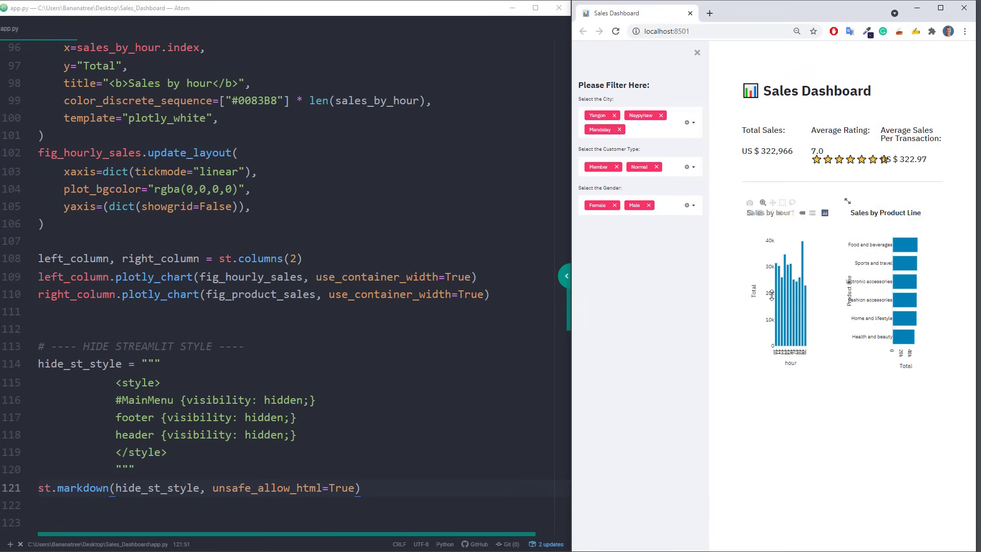
{"action": "left_click", "coordinate": [697, 53]}
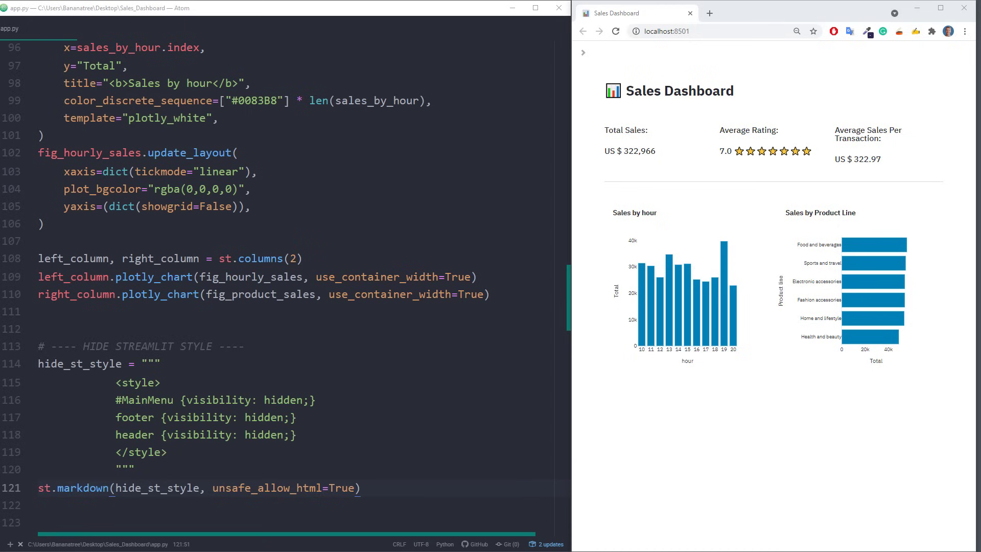
- Create a .streamlit folder in the project folder and open it
{"action": "right_click", "coordinate": [378, 329]}
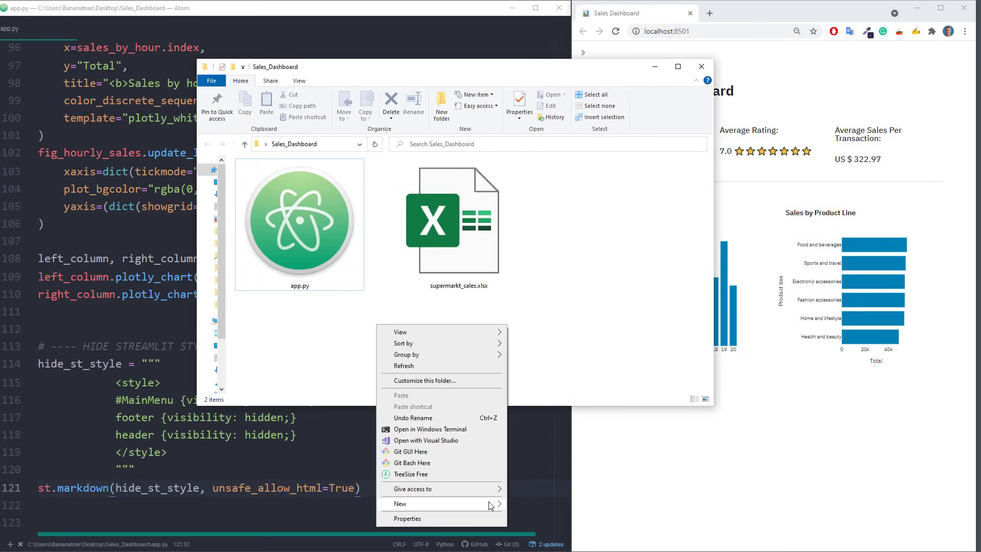
{"action": "mouse_move", "coordinate": [442, 504]}
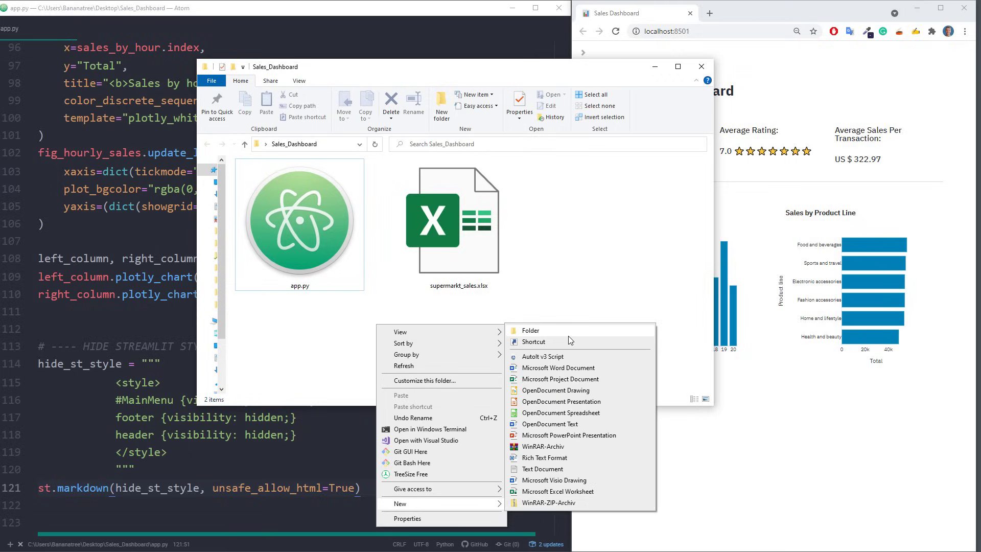
{"action": "left_click", "coordinate": [567, 336]}
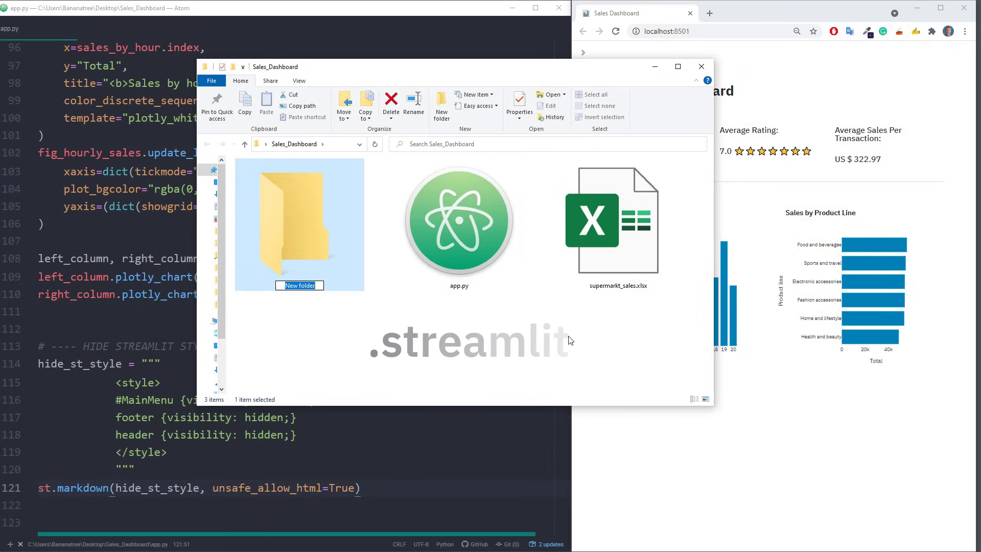
{"action": "type", "text": ".streamlit"}
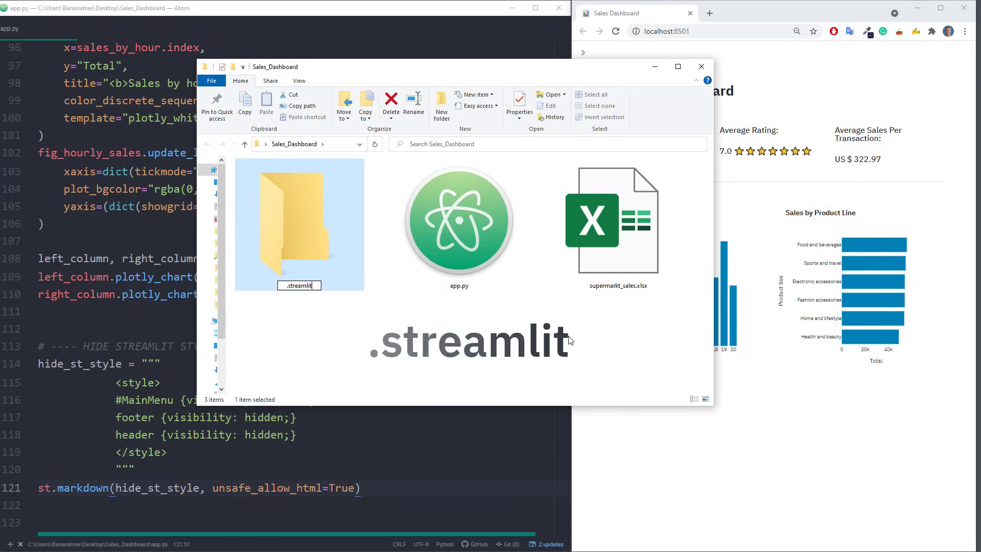
{"action": "key", "text": "Return"}
{"action": "double_click", "coordinate": [299, 222]}
- Create a config.toml file inside .streamlit, accepting the extension change
{"action": "right_click", "coordinate": [288, 203]}
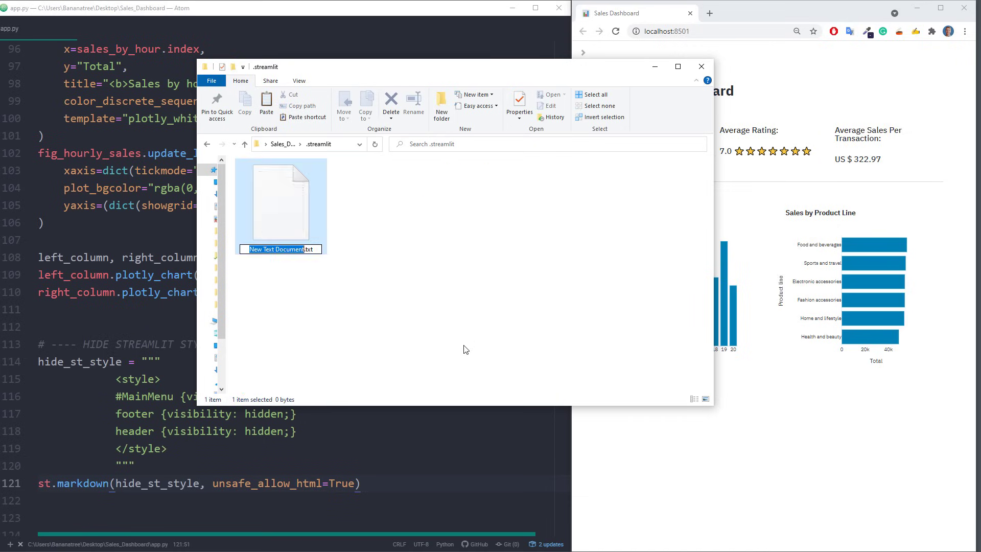
{"action": "type", "text": "config.toml"}
{"action": "key", "text": "Return"}
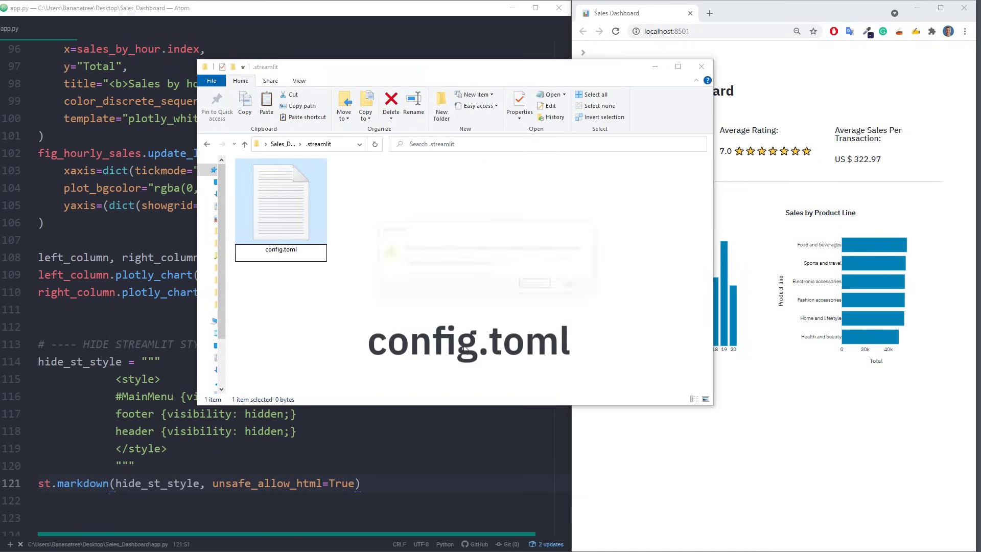
{"action": "left_click", "coordinate": [460, 291]}
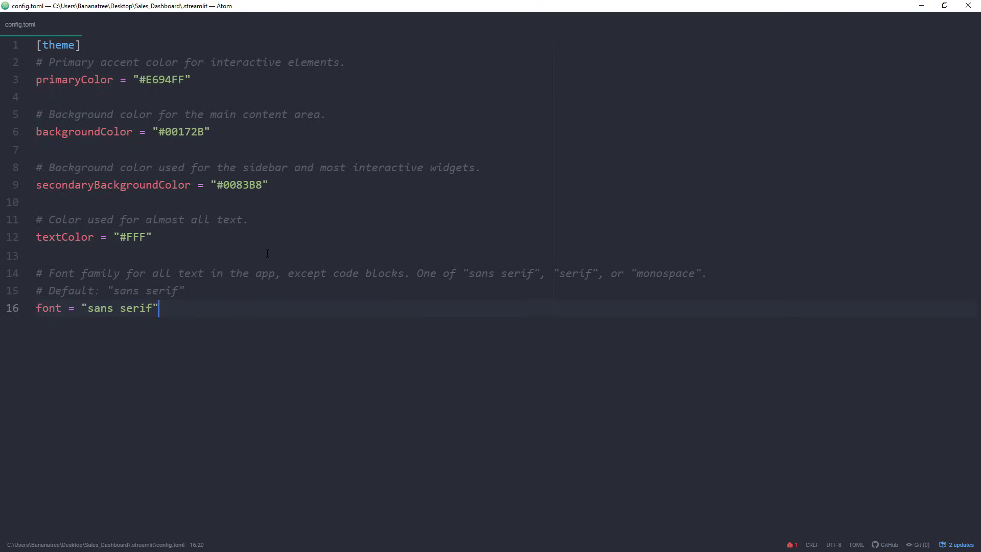
- Close the config.toml Atom window and File Explorer
{"action": "left_click", "coordinate": [972, 6]}
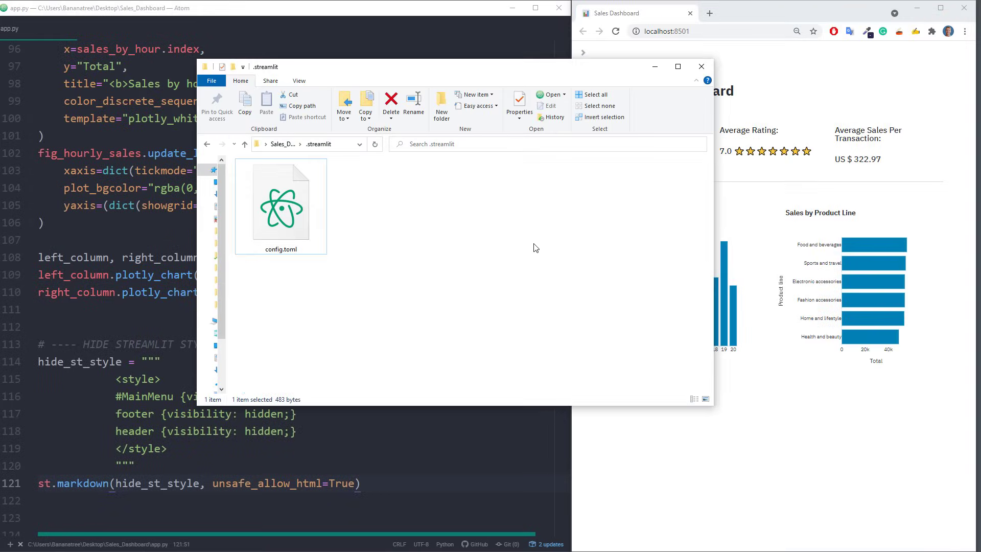
{"action": "left_click", "coordinate": [517, 340]}
{"action": "left_click", "coordinate": [655, 66]}
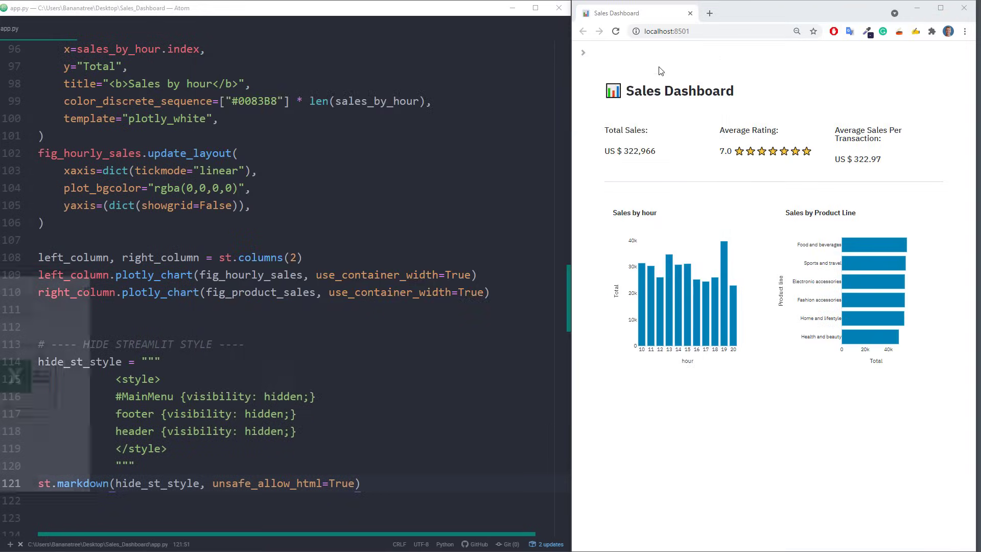
- Stretch the browser full-screen, restart Streamlit with 'streamlit run app.py', and minimize Command Prompt
{"action": "left_click_drag", "start_coordinate": [572, 118], "coordinate": [2, 118]}
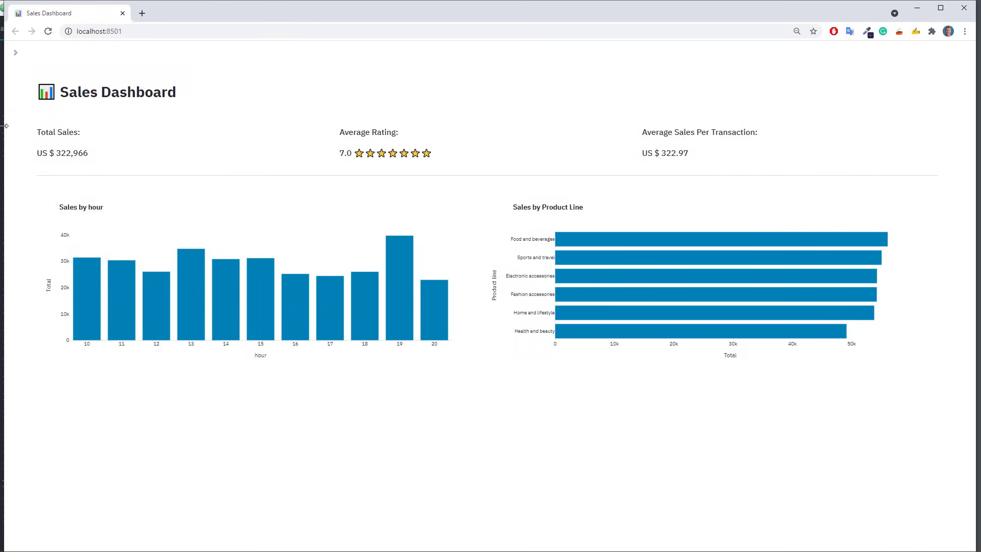
{"action": "key", "text": "alt+Tab"}
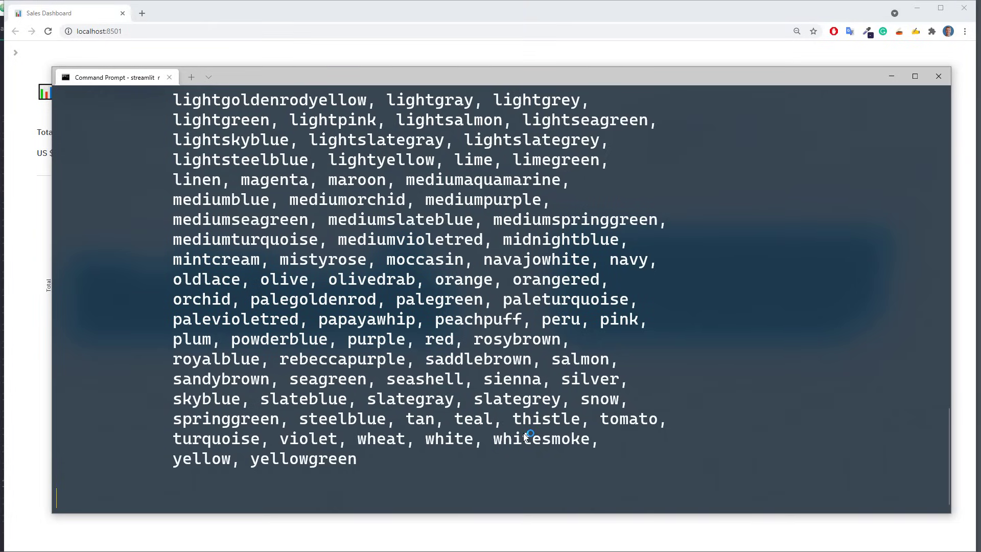
{"action": "key", "text": "ctrl+c"}
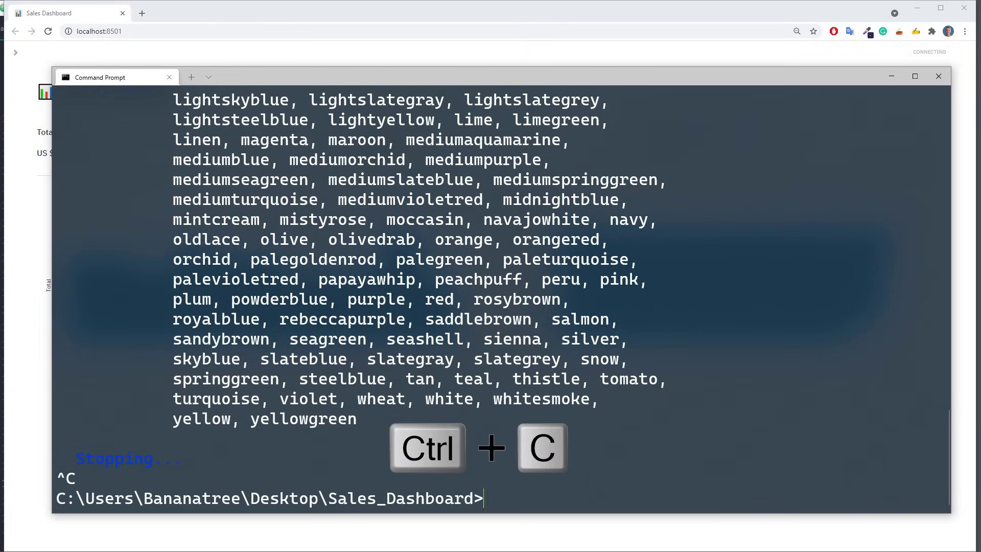
{"action": "type", "text": "streamlit run app.py"}
{"action": "key", "text": "Return"}
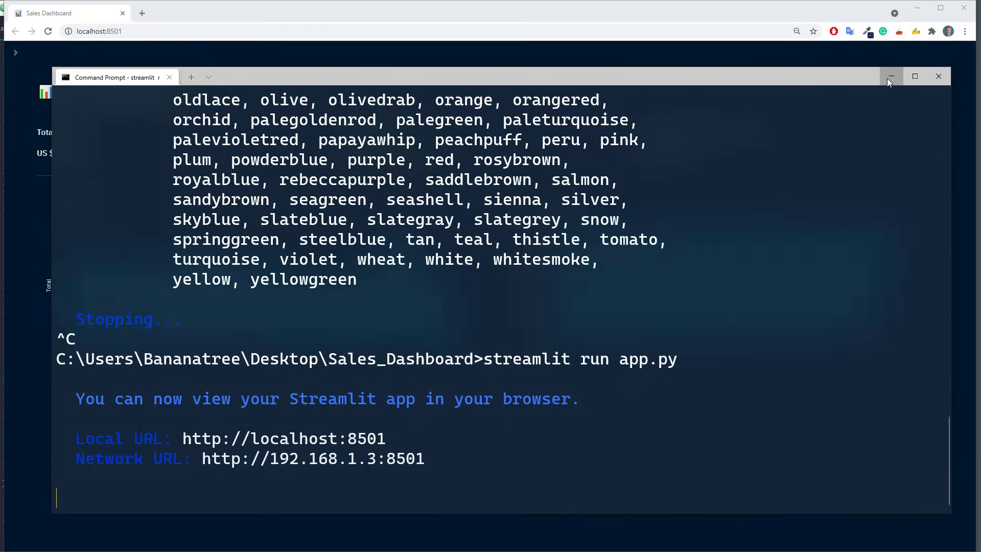
{"action": "left_click", "coordinate": [887, 78]}
- Reset zoom to 100% and remove the Yangon and Member filter tags
{"action": "left_click", "coordinate": [948, 18]}
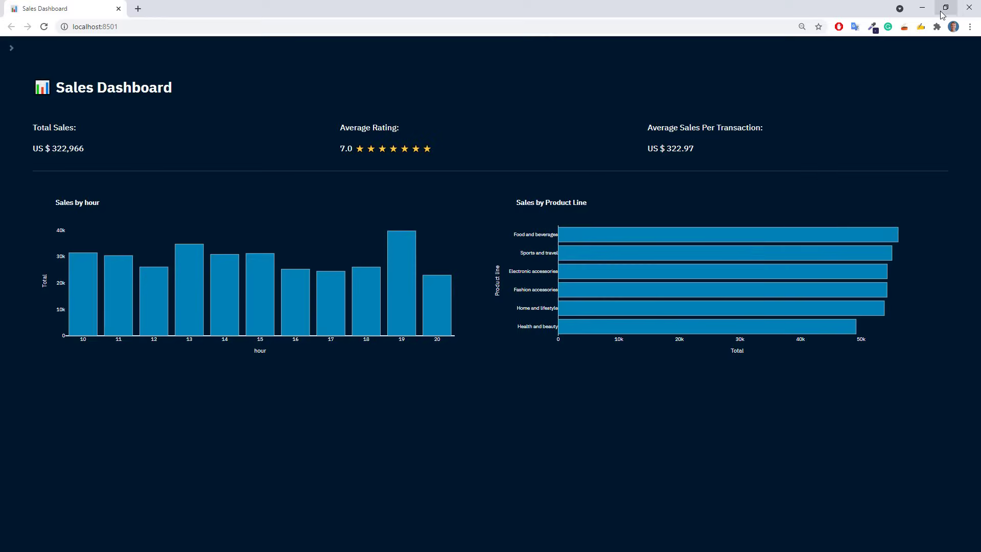
{"action": "key", "text": "ctrl+0"}
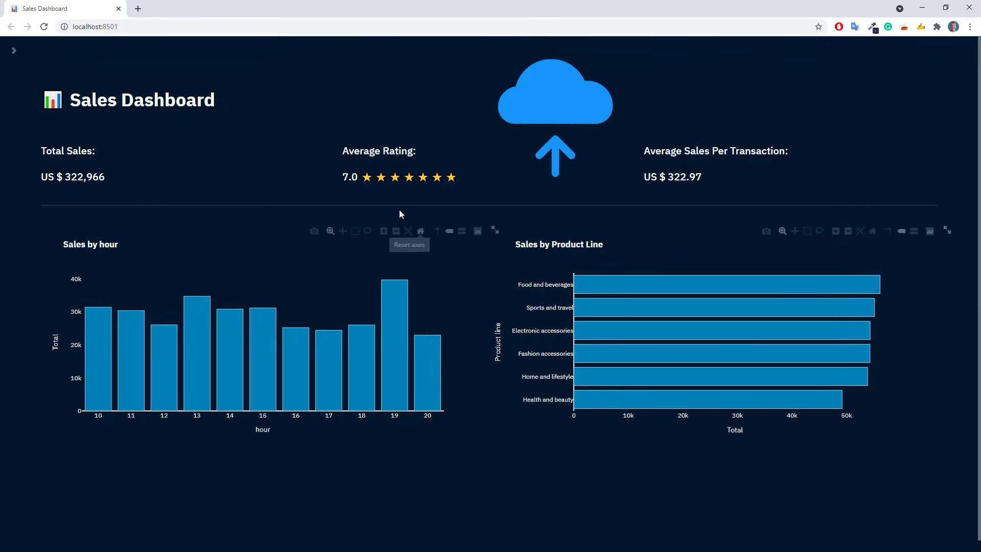
{"action": "left_click", "coordinate": [15, 50]}
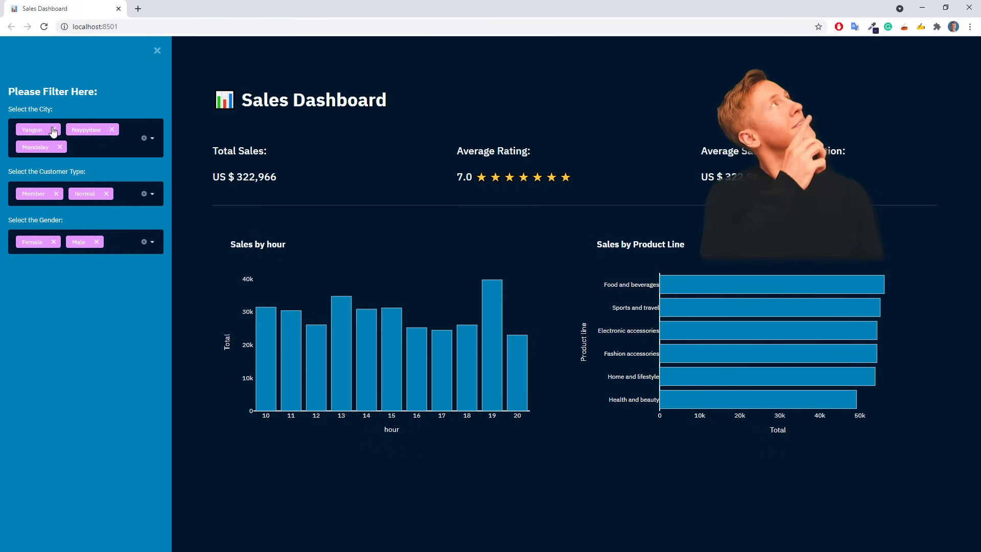
{"action": "left_click", "coordinate": [54, 131]}
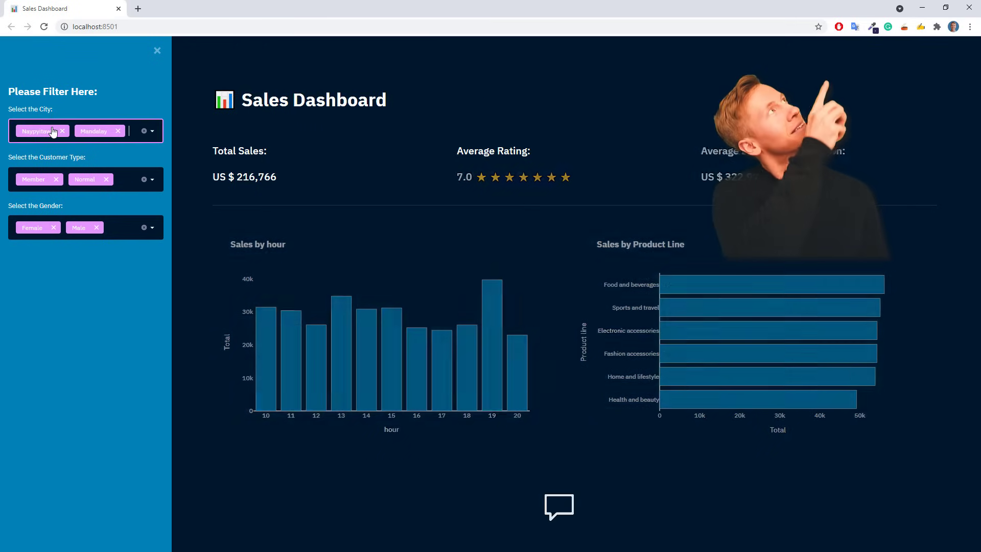
{"action": "left_click", "coordinate": [55, 180]}
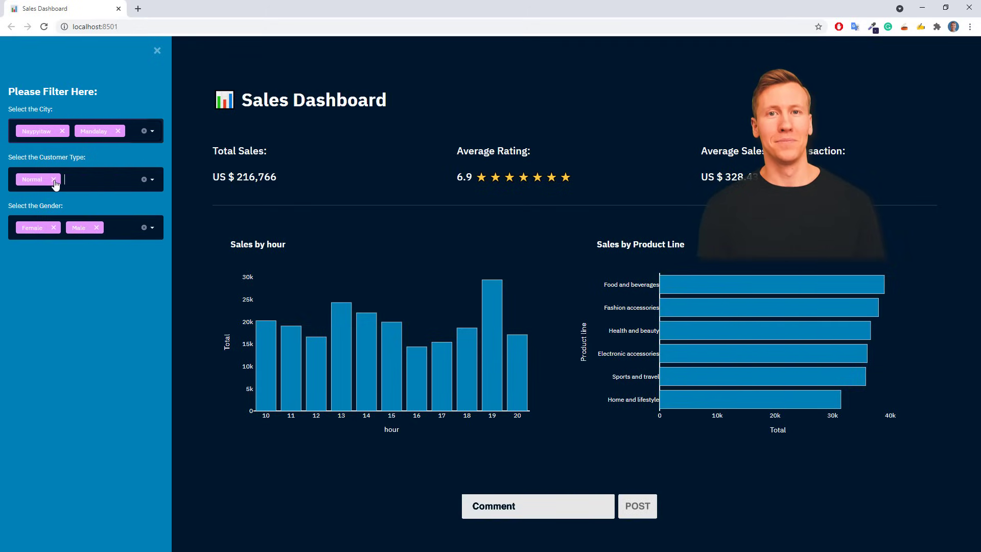